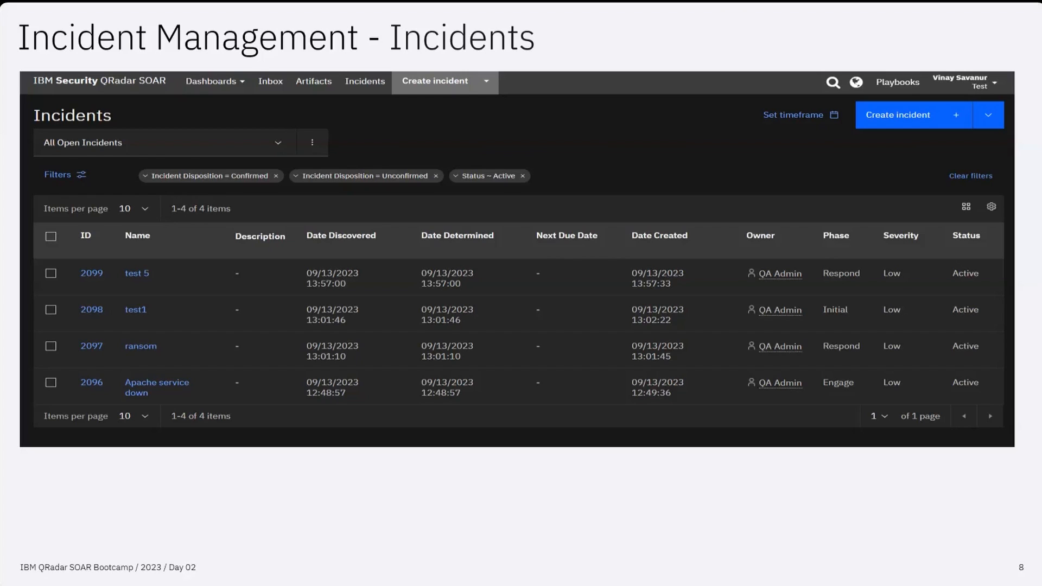
Step: Advance the presentation from slide 8 (Incidents) to slide 9 (Workspace)
key("Right")
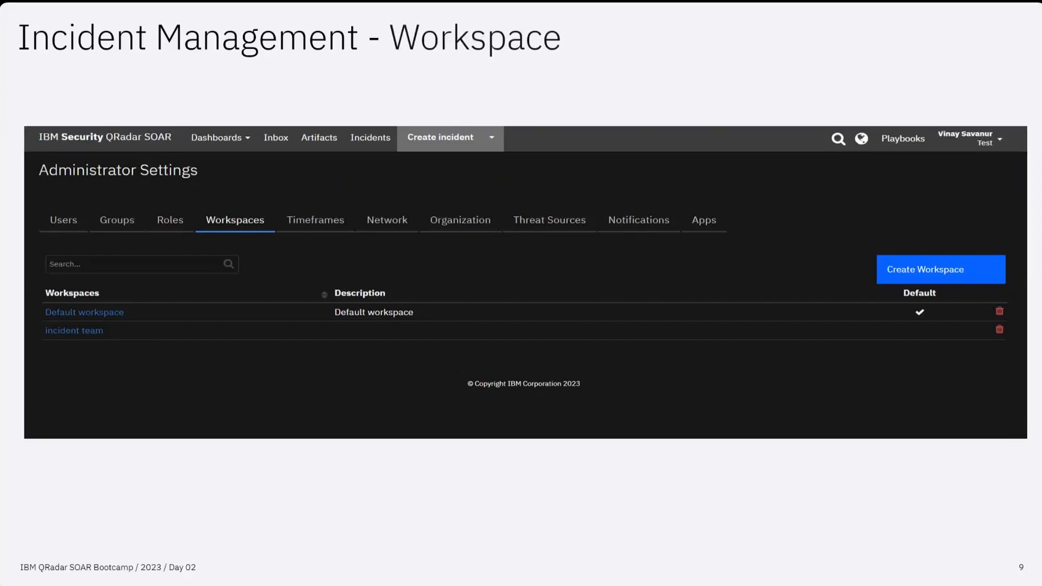
Step: Advance the presentation to slide 10, Incident Management - Roles
key("Right")
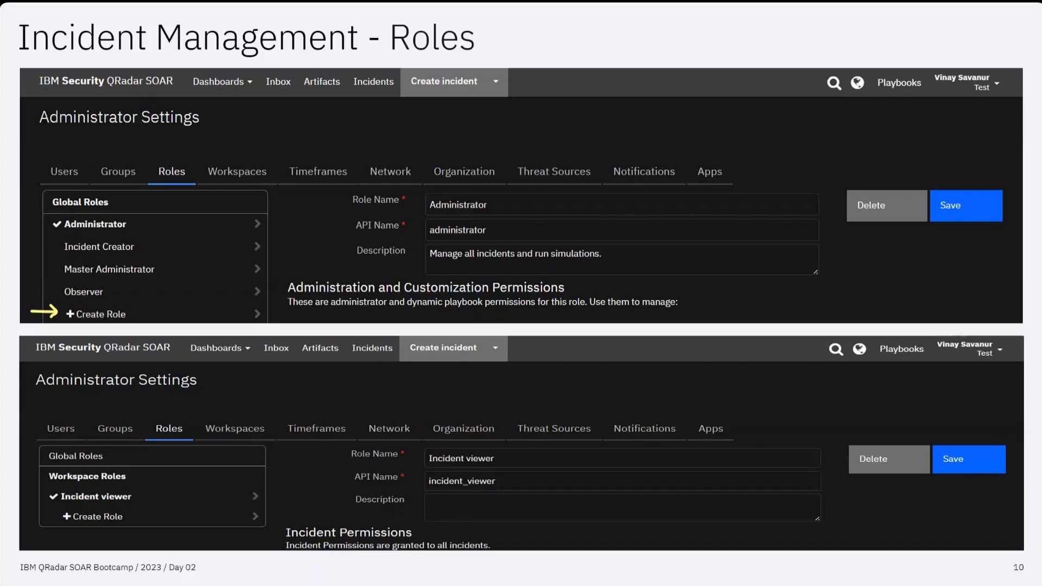
Step: Step through the Roles slides to the Demo slide, then switch to the live QRadar SOAR browser
key("Right")
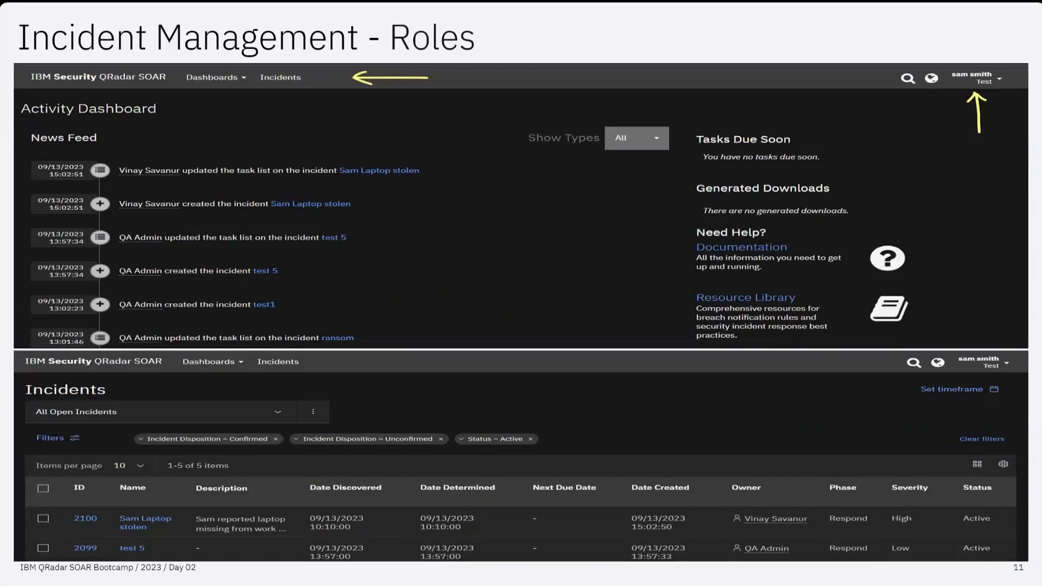
key("Left")
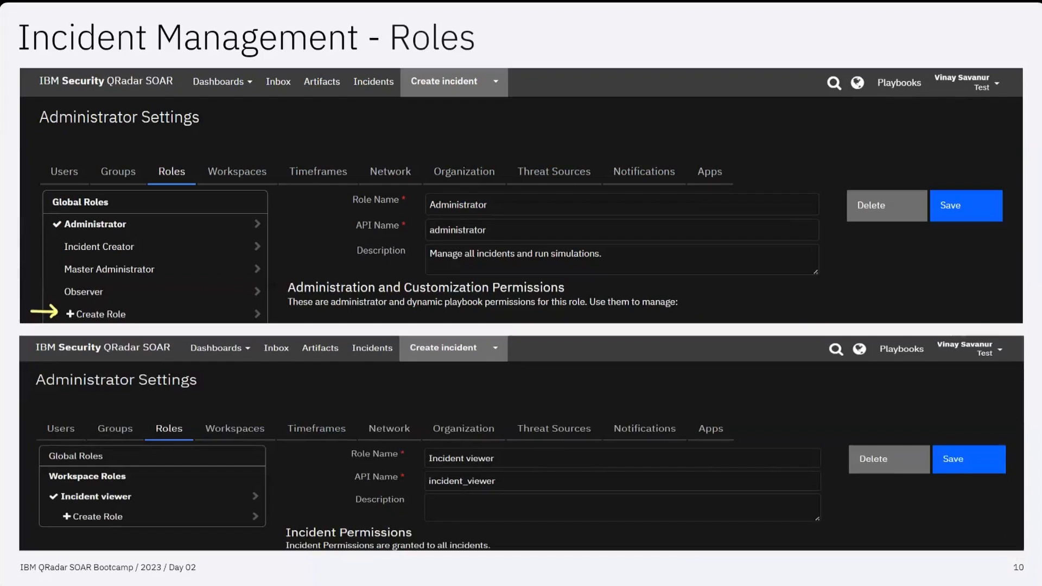
key("Right")
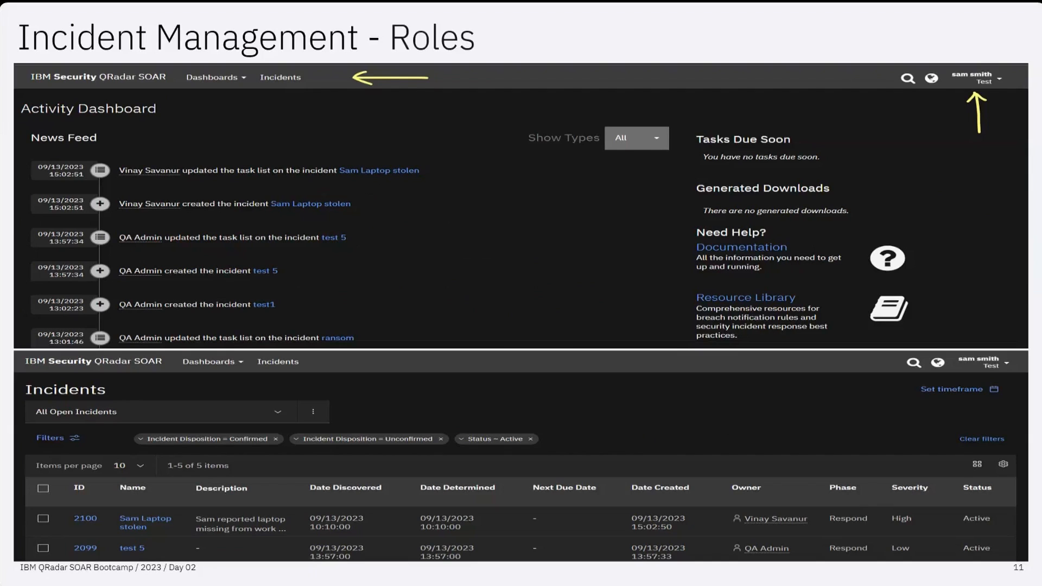
key("Right")
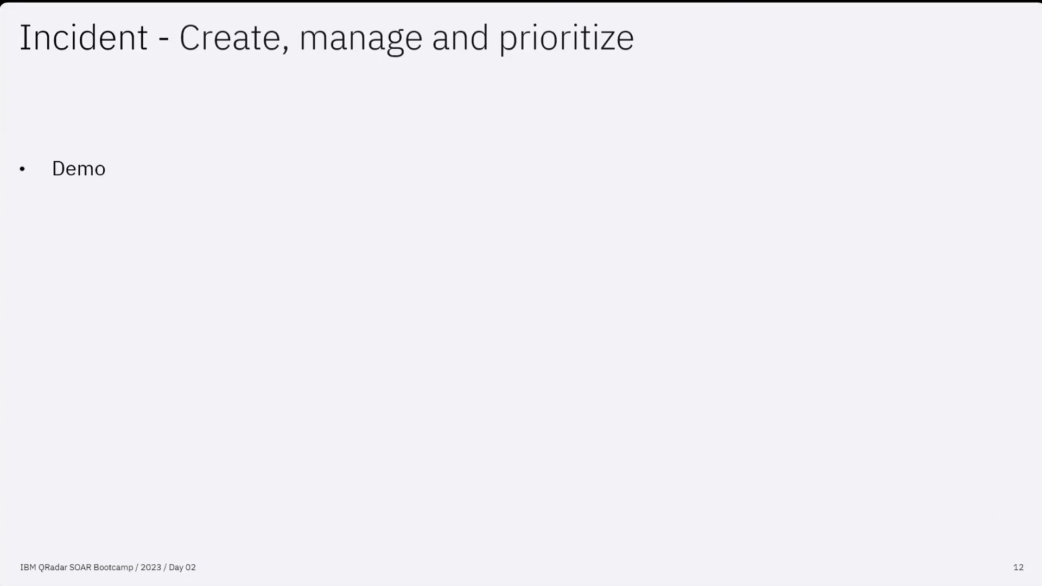
key("alt+Tab")
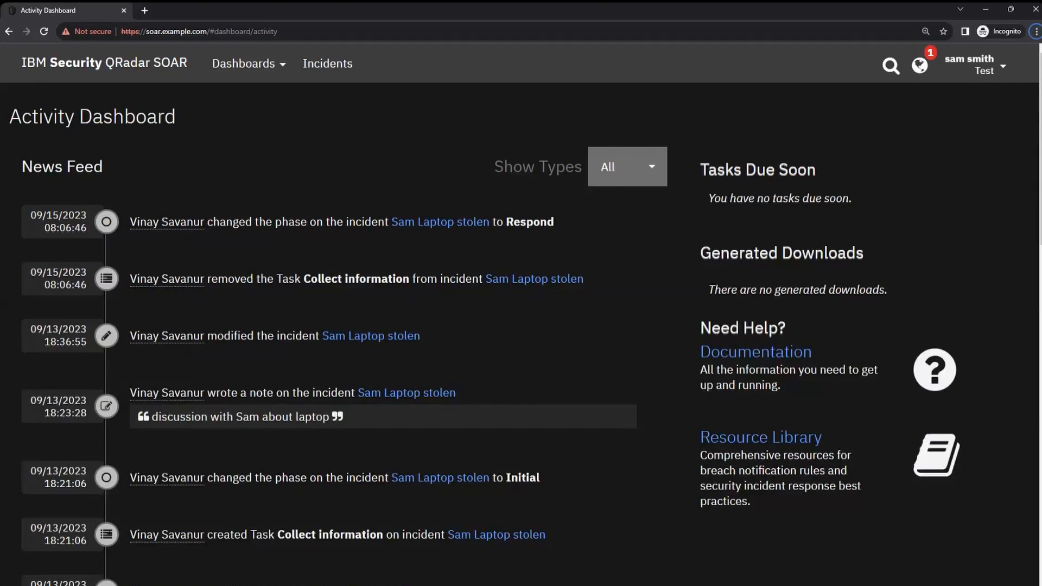
left_click(980, 68)
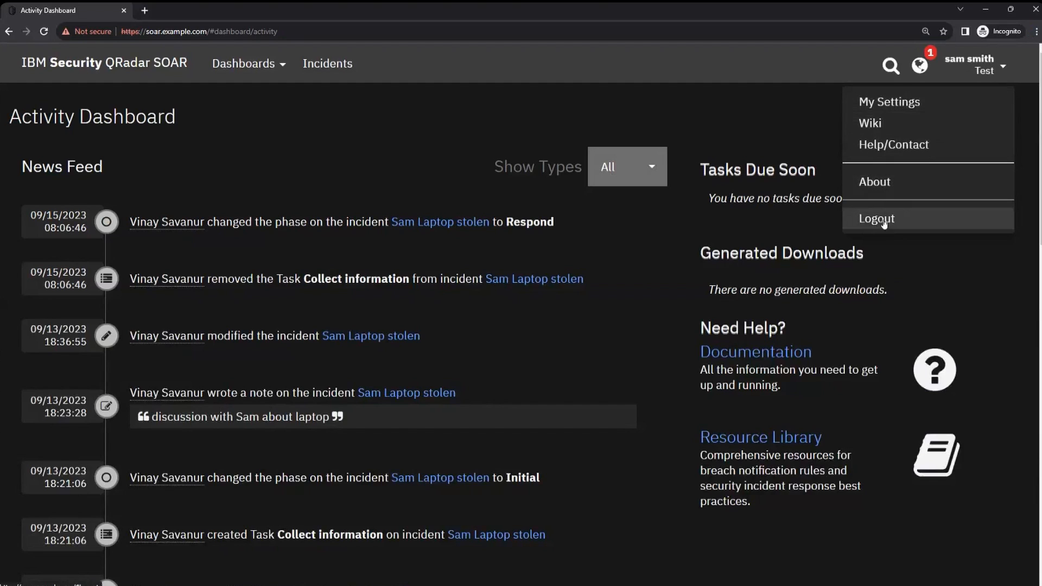
Step: Open the Incidents list as the limited user and scroll through it
left_click(328, 64)
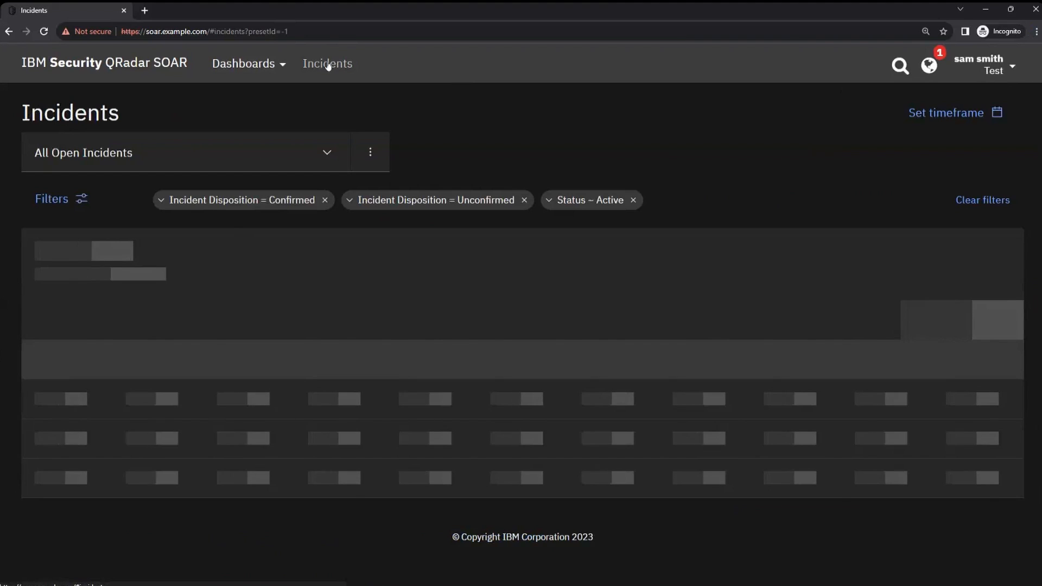
scroll(839, 339, "down", 1)
scroll(839, 339, "down", 2)
scroll(893, 392, "up", 2)
scroll(872, 392, "down", 2)
scroll(857, 385, "up", 2)
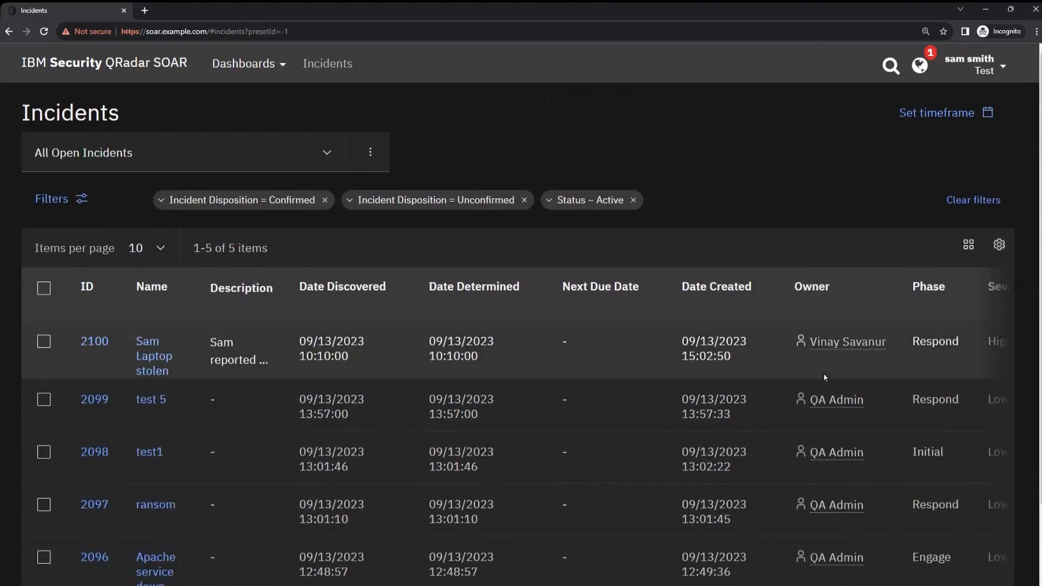
scroll(823, 373, "down", 2)
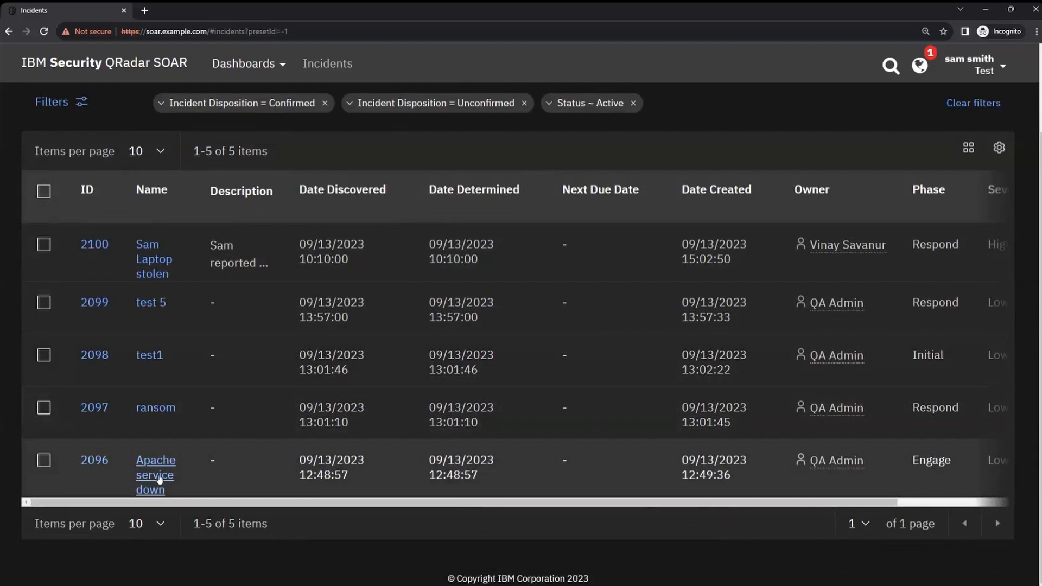
Step: Open the Apache service down incident and look at its task status and owner filters
left_click(160, 478)
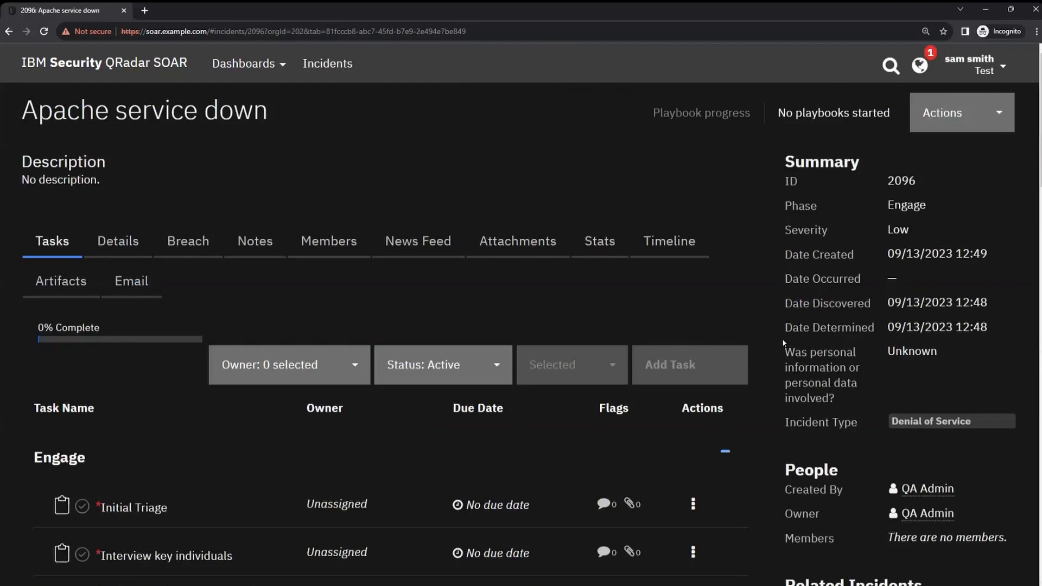
scroll(581, 341, "down", 4)
scroll(581, 340, "up", 3)
scroll(448, 210, "down", 2)
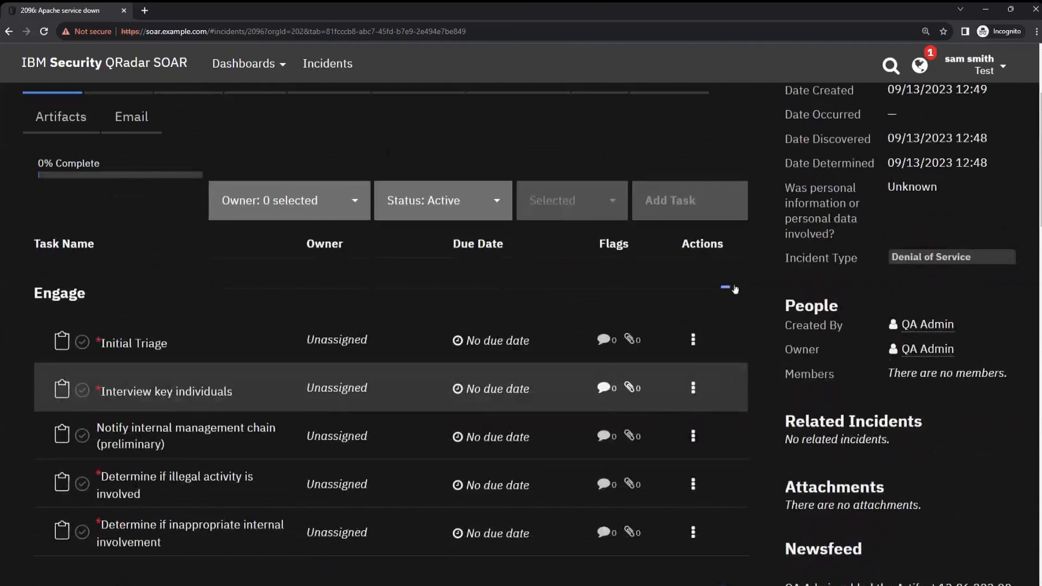
left_click(497, 205)
left_click(497, 205)
left_click(354, 205)
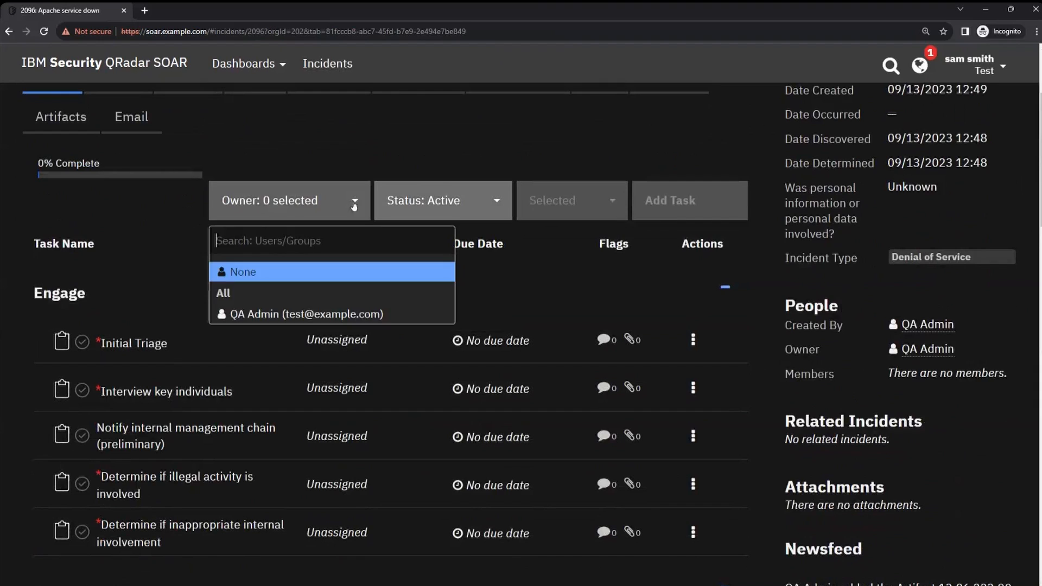
left_click(353, 205)
scroll(814, 480, "up", 3)
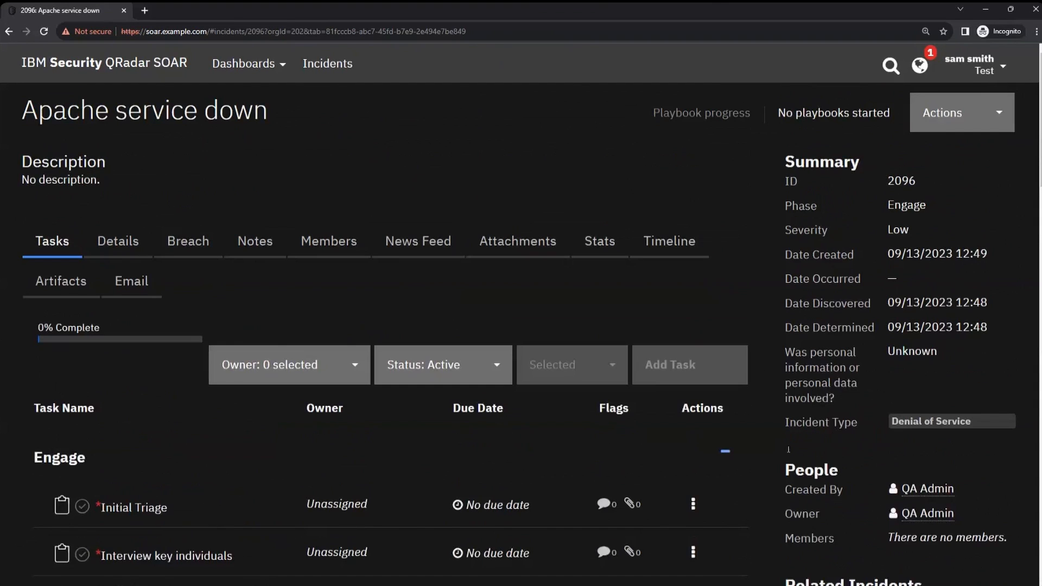
Step: Browse the incident's actions menu and its Details, Breach, Notes, Members and News Feed tabs
left_click(969, 125)
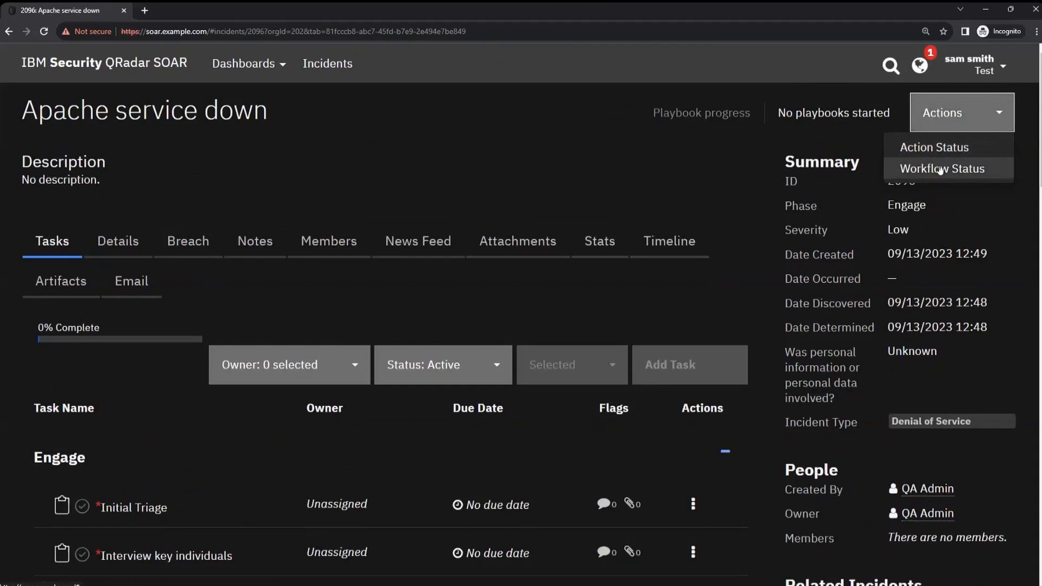
left_click(118, 242)
left_click(197, 245)
left_click(271, 243)
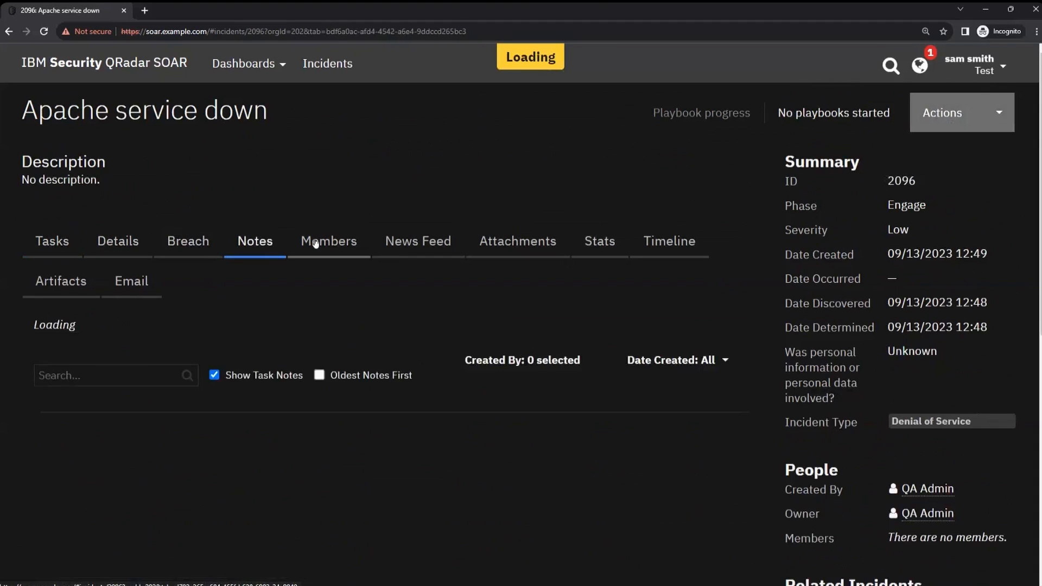
left_click(313, 243)
left_click(413, 245)
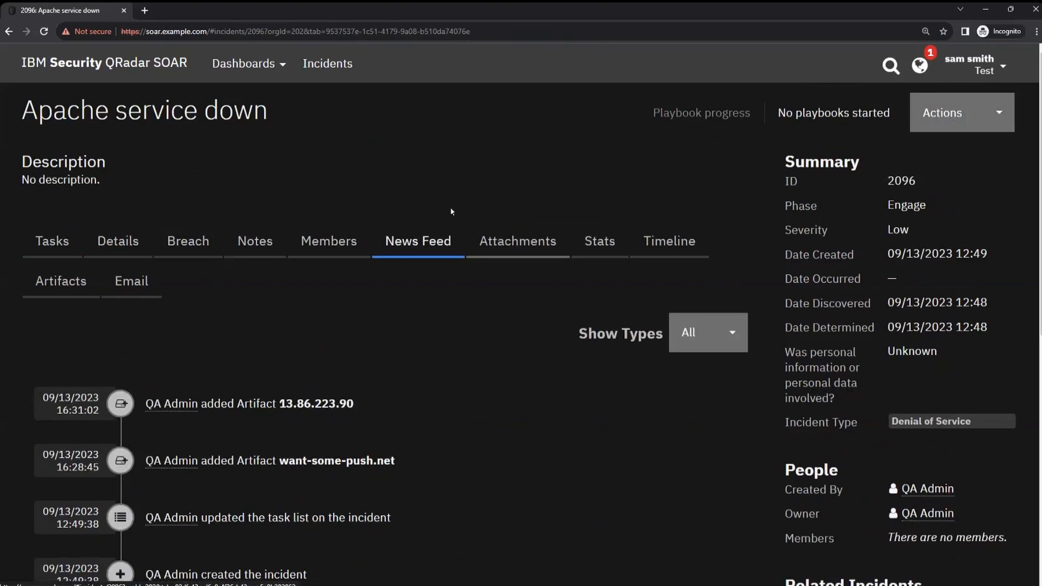
Step: Return to the Activity Dashboard, scroll its news feed, and switch to the admin browser session
left_click(243, 64)
left_click(245, 101)
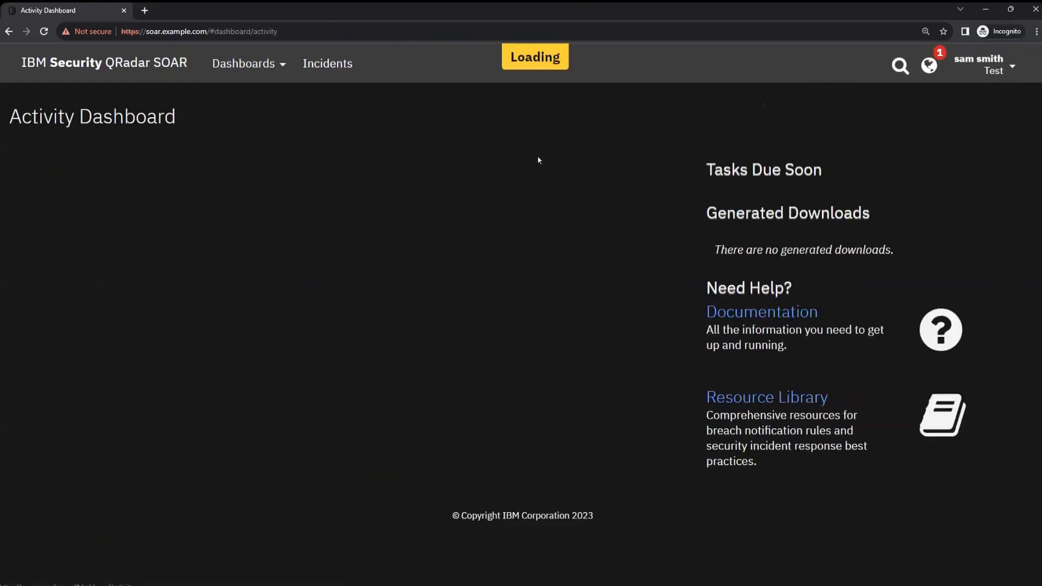
scroll(505, 293, "down", 8)
scroll(511, 311, "down", 10)
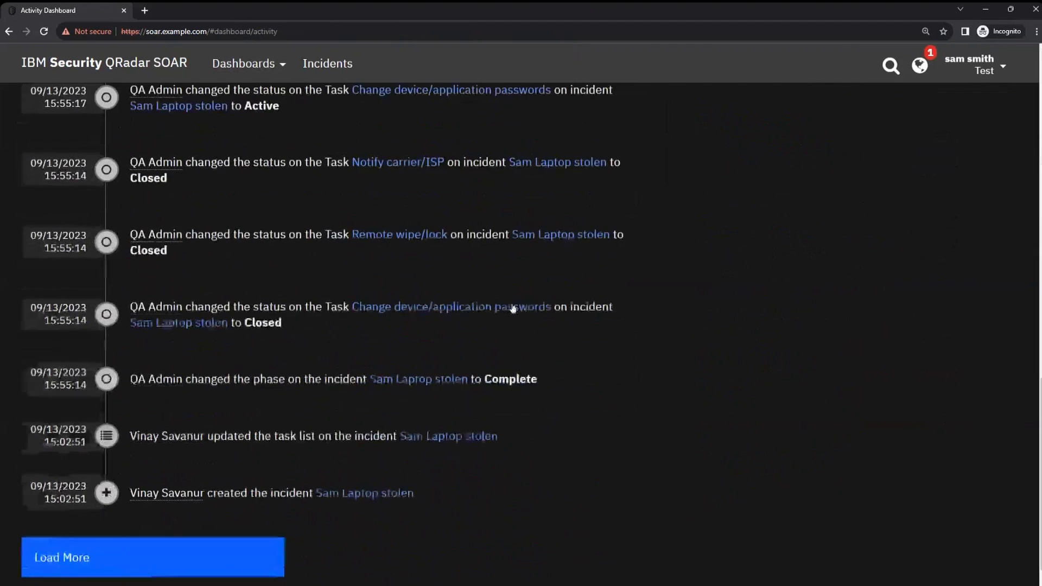
scroll(541, 307, "up", 4)
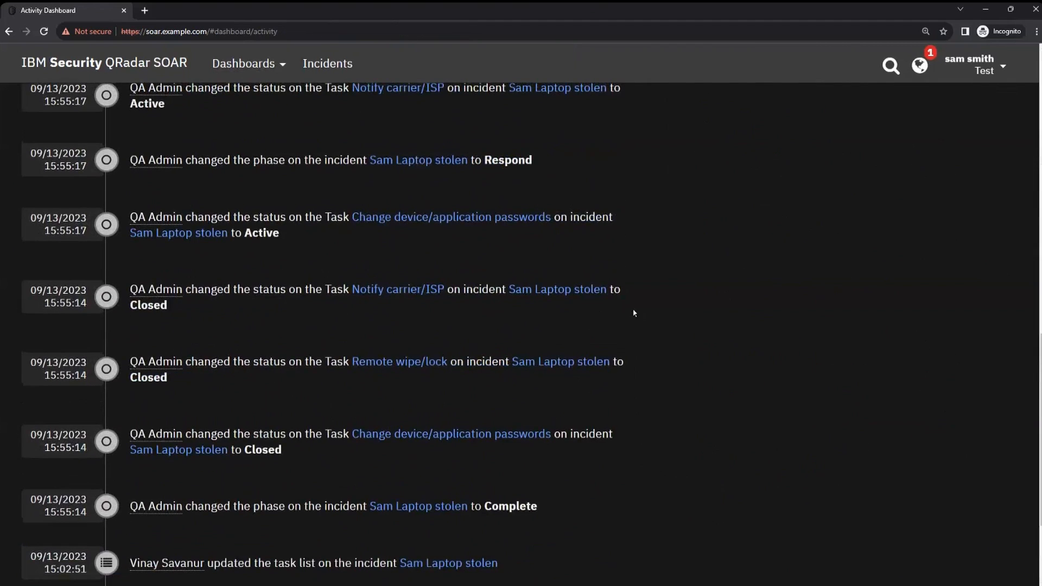
scroll(633, 313, "up", 10)
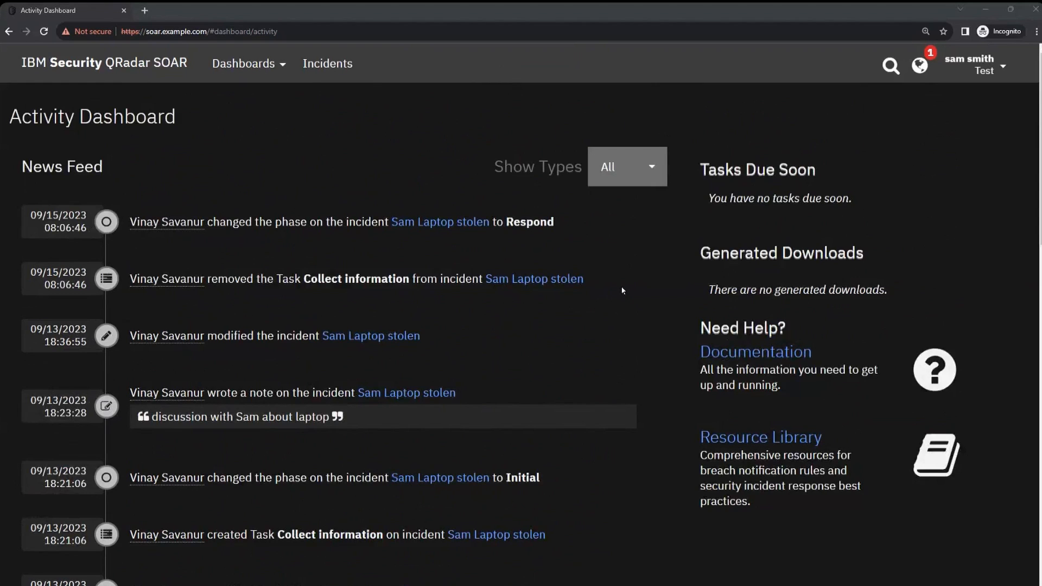
key("alt+Tab")
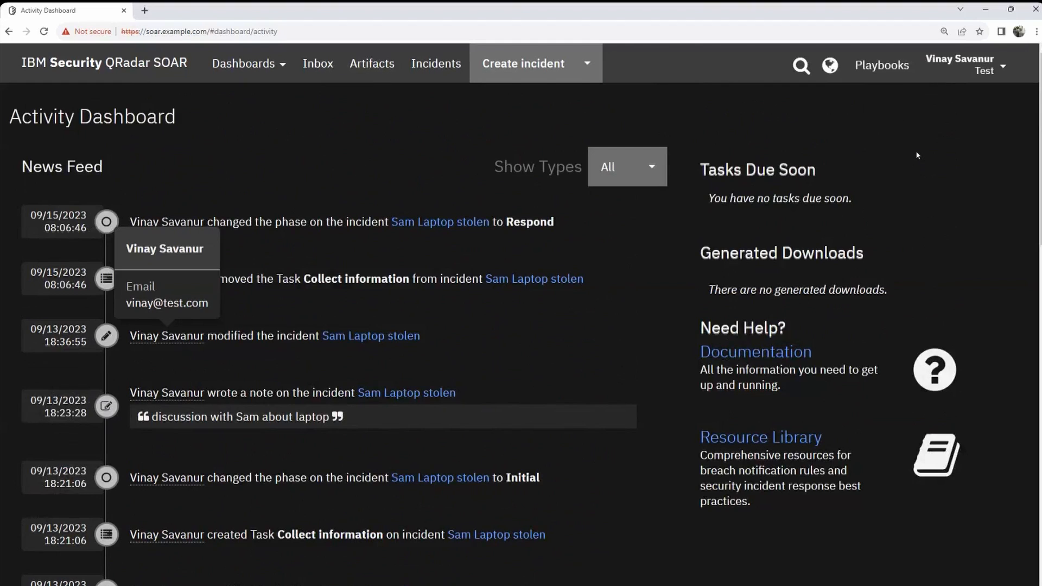
Step: Glance at the Artifacts list, then open stolen-laptop incident 2100 from the Incidents table
left_click(989, 71)
left_click(367, 64)
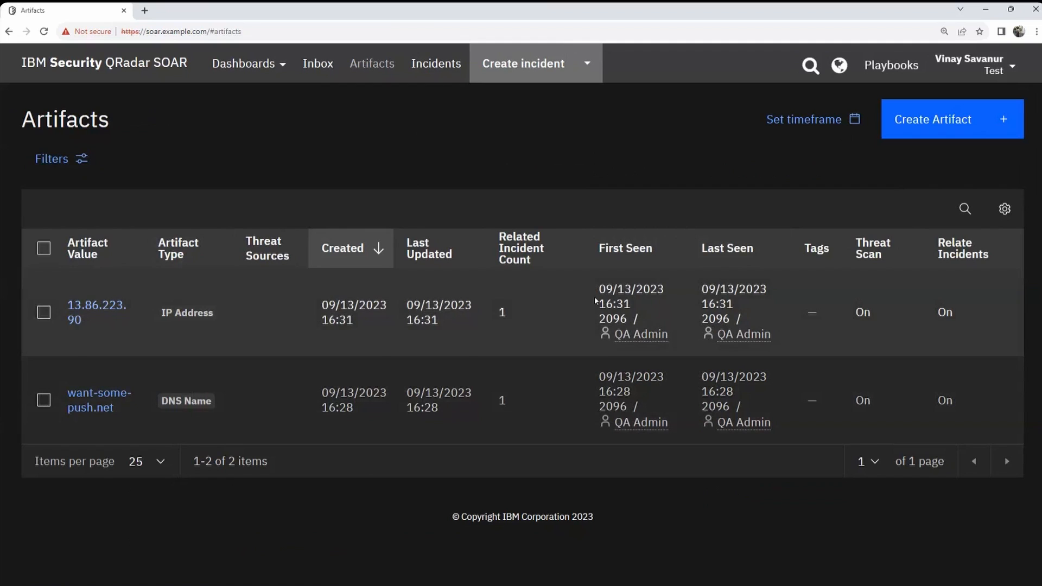
left_click(436, 74)
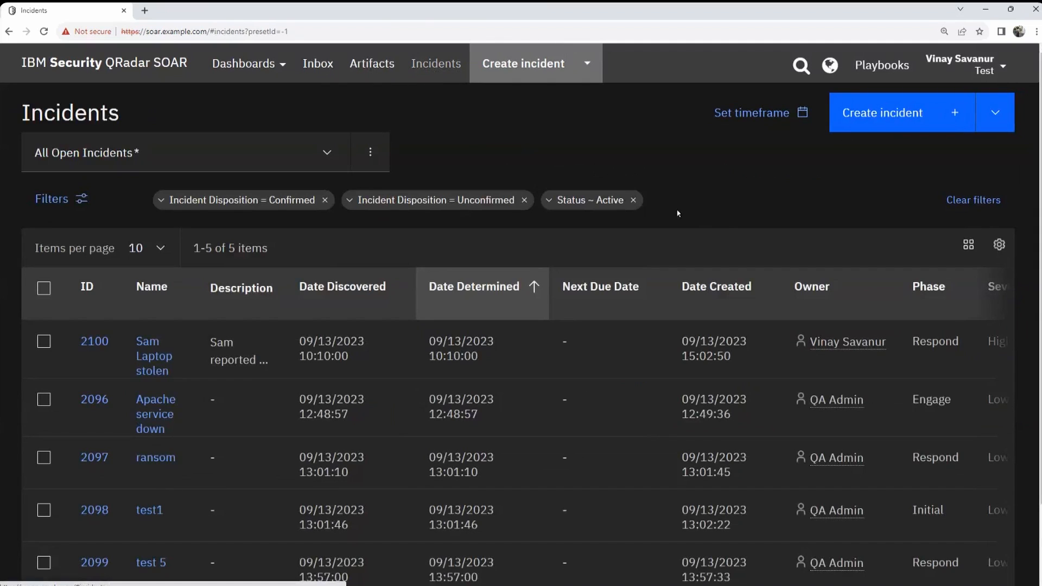
scroll(710, 201, "down", 2)
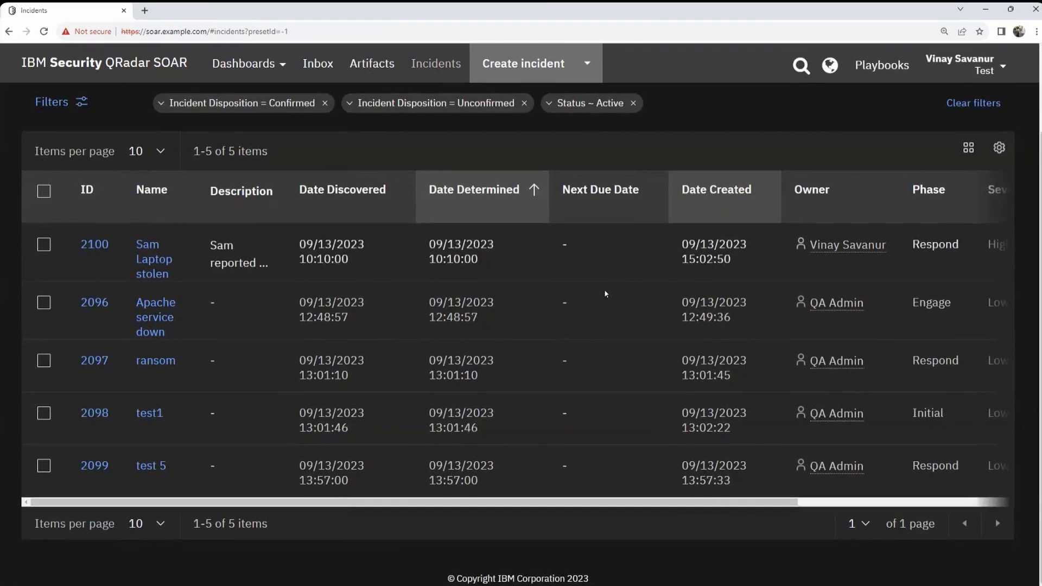
scroll(605, 272, "up", 2)
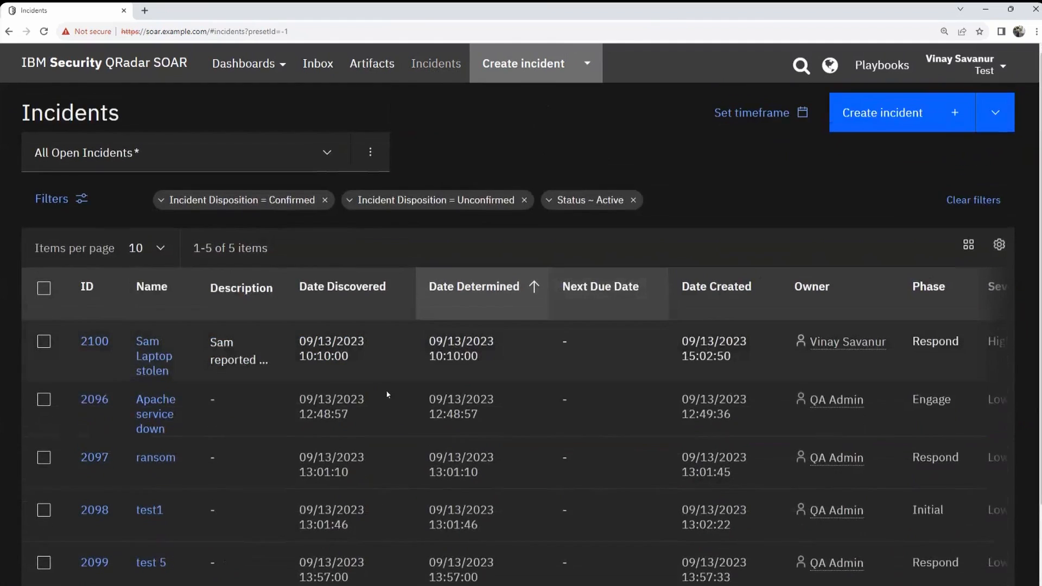
scroll(190, 486, "down", 2)
scroll(174, 412, "up", 1)
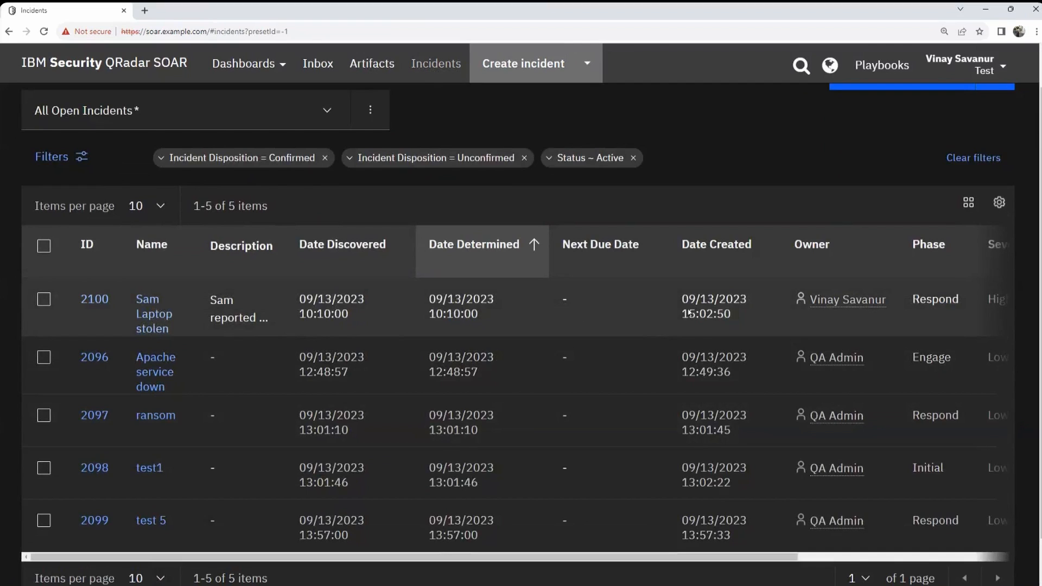
left_click_drag(729, 559, 640, 567)
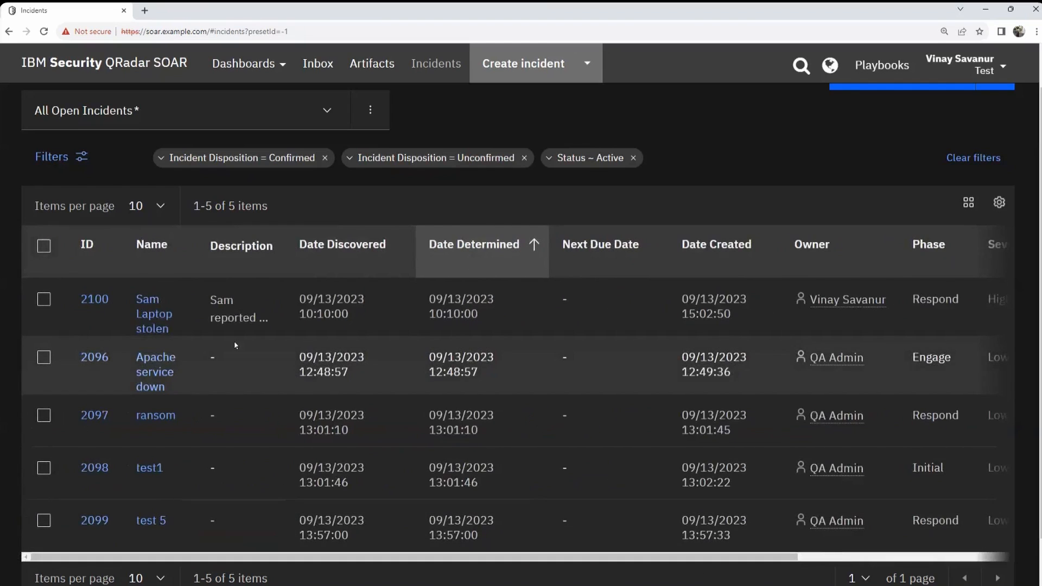
left_click(152, 314)
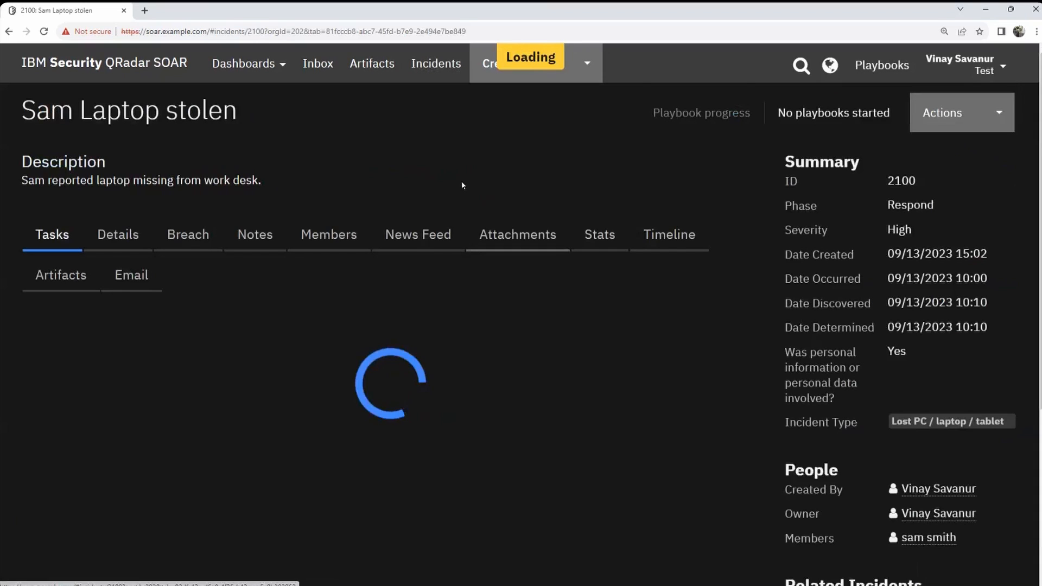
Step: Collapse the Respond task group on incident 2100
scroll(472, 275, "down", 3)
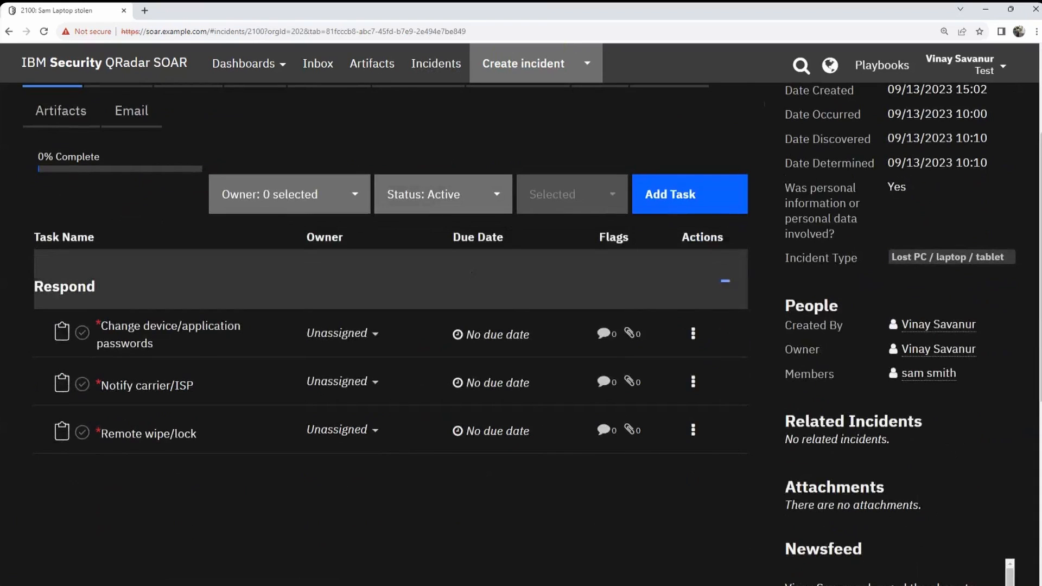
scroll(333, 458, "up", 3)
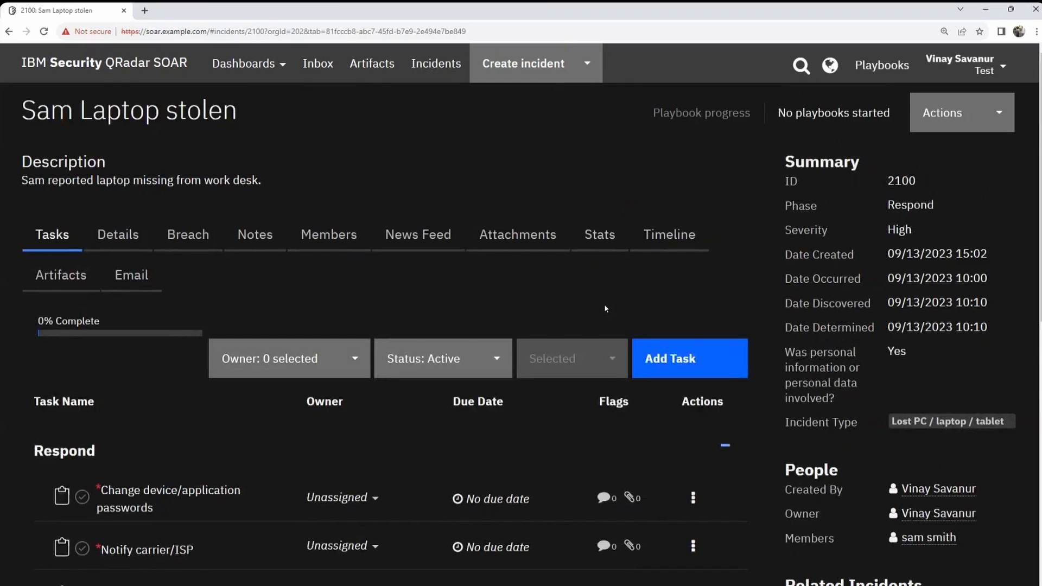
scroll(606, 308, "down", 3)
scroll(88, 272, "up", 2)
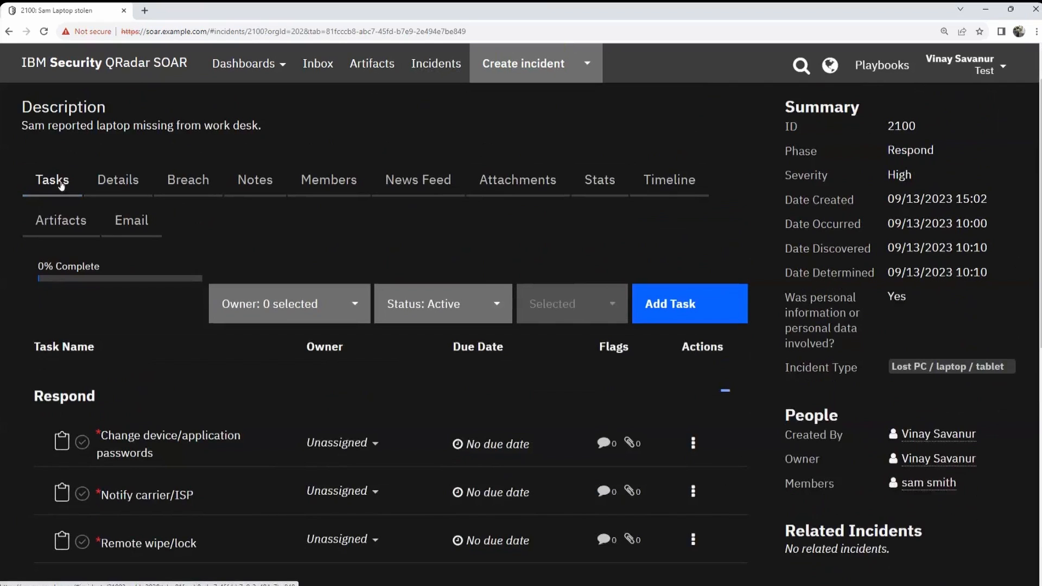
scroll(255, 413, "down", 3)
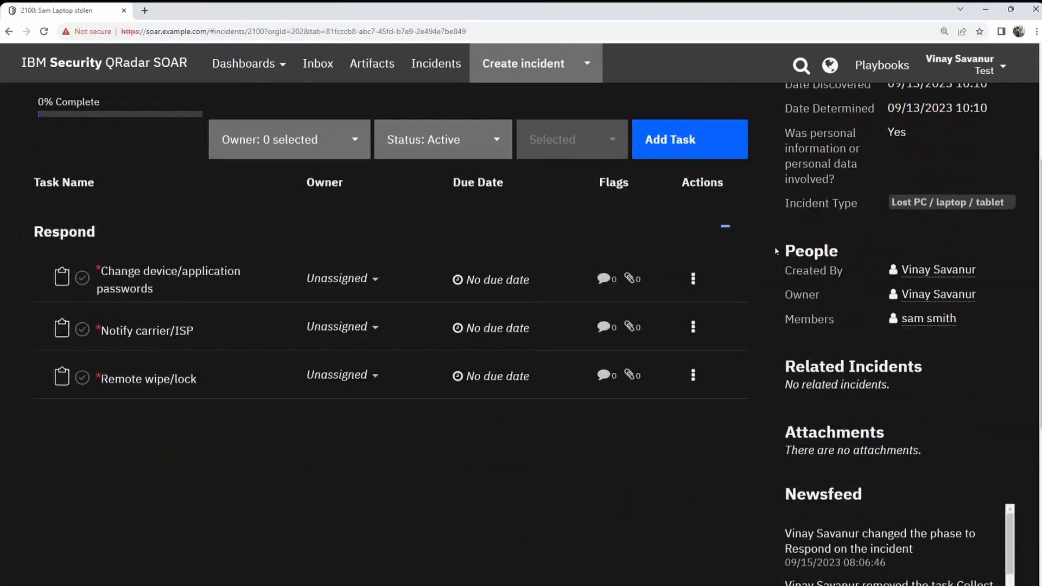
left_click(725, 225)
Step: Open a blank Add Task form for the incident
scroll(507, 400, "up", 2)
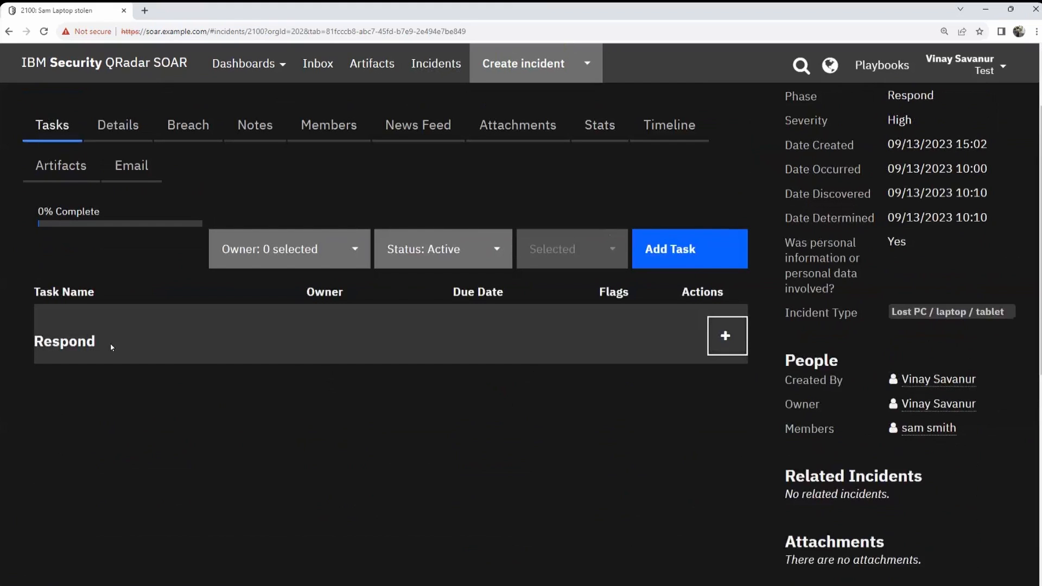
scroll(392, 356, "up", 2)
scroll(383, 362, "down", 2)
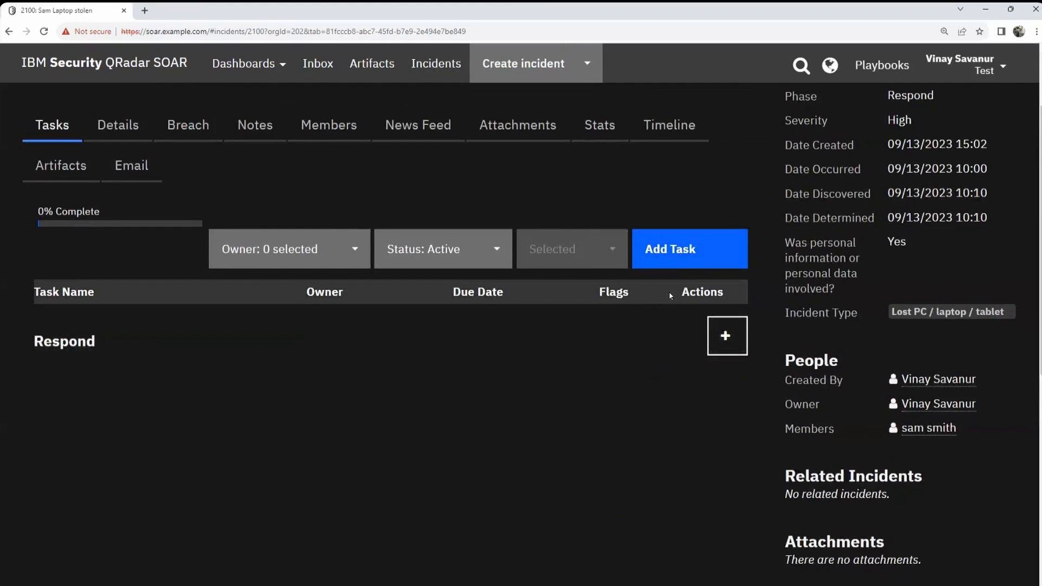
left_click(656, 249)
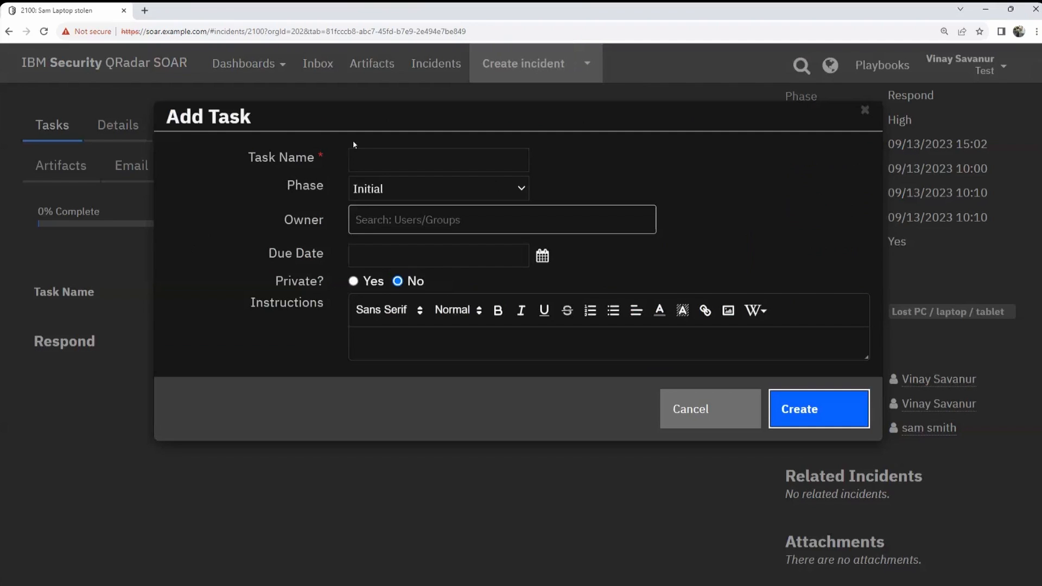
Step: Name the new task 'Collect information' and keep its phase as Initial
left_click(374, 156)
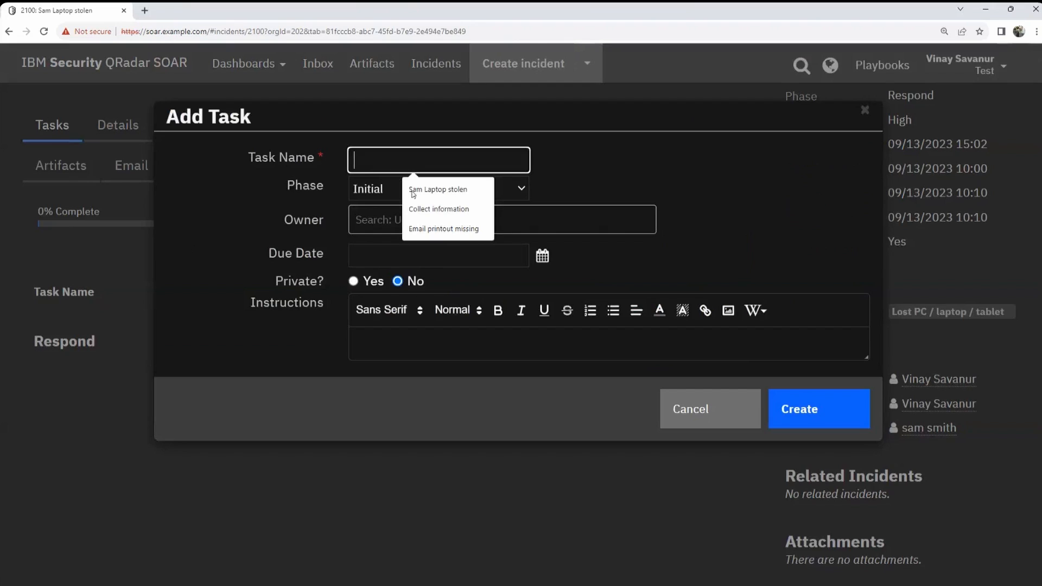
left_click(423, 206)
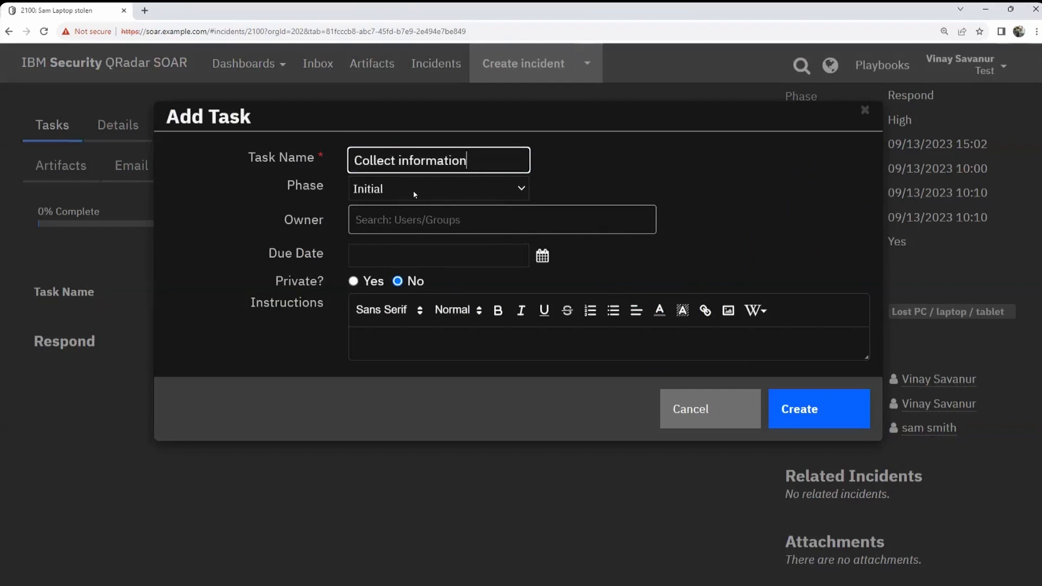
left_click(414, 193)
left_click(408, 210)
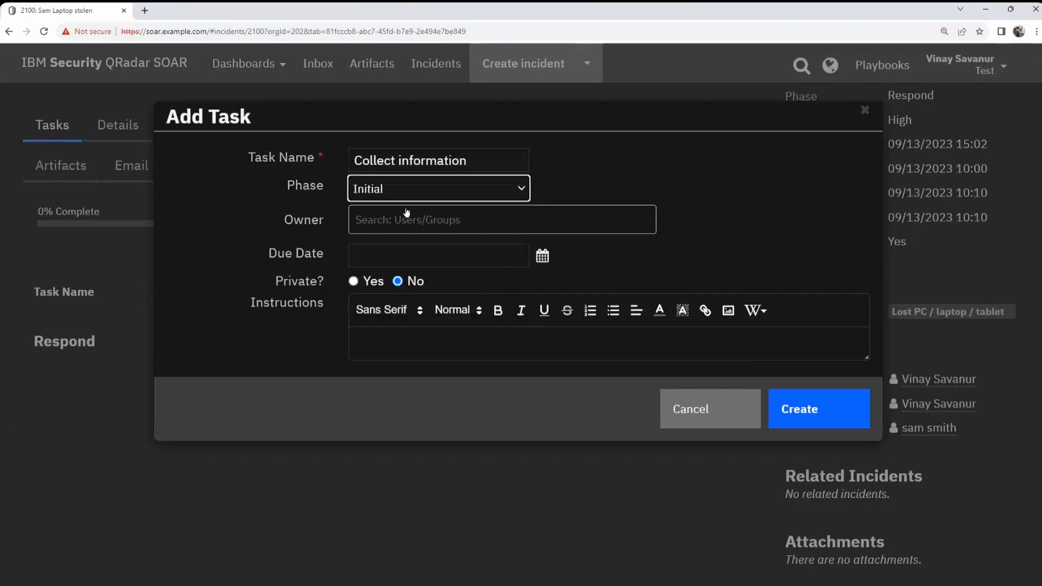
left_click(411, 196)
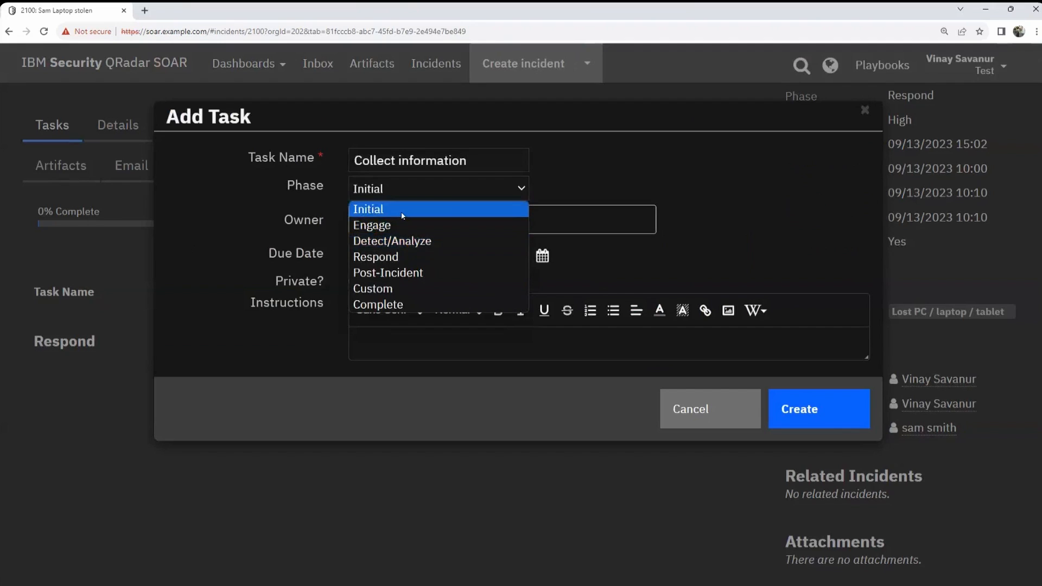
left_click(402, 215)
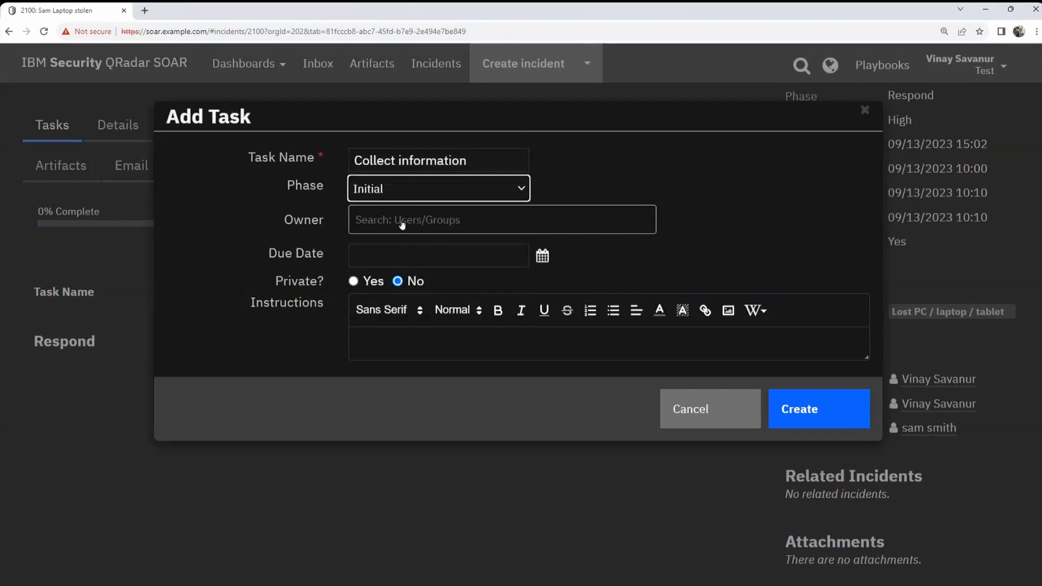
Step: Assign the task to another team member, due 09/15/2023 at 11:00, and mark it private
left_click(402, 223)
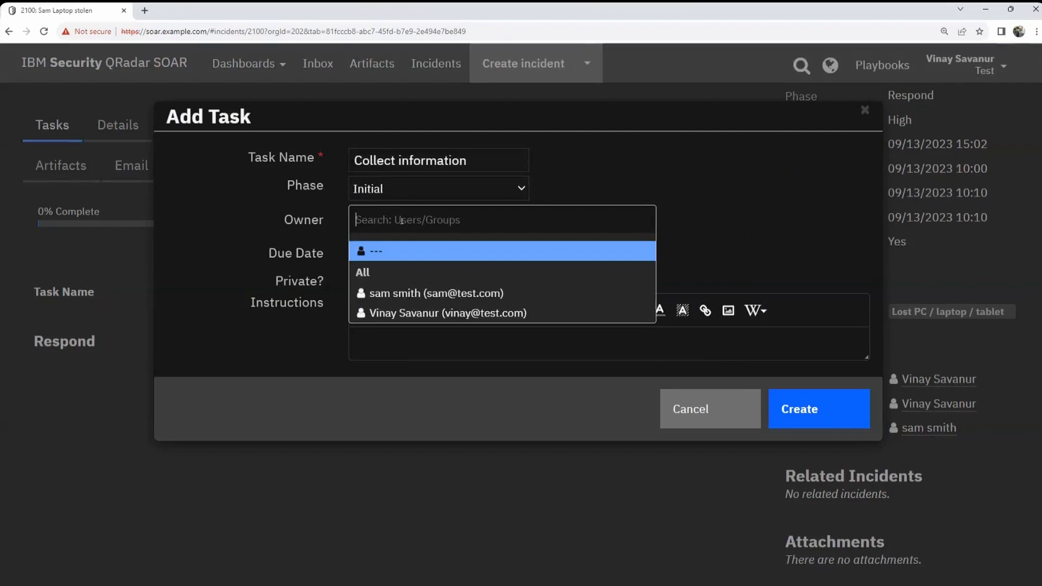
left_click(402, 293)
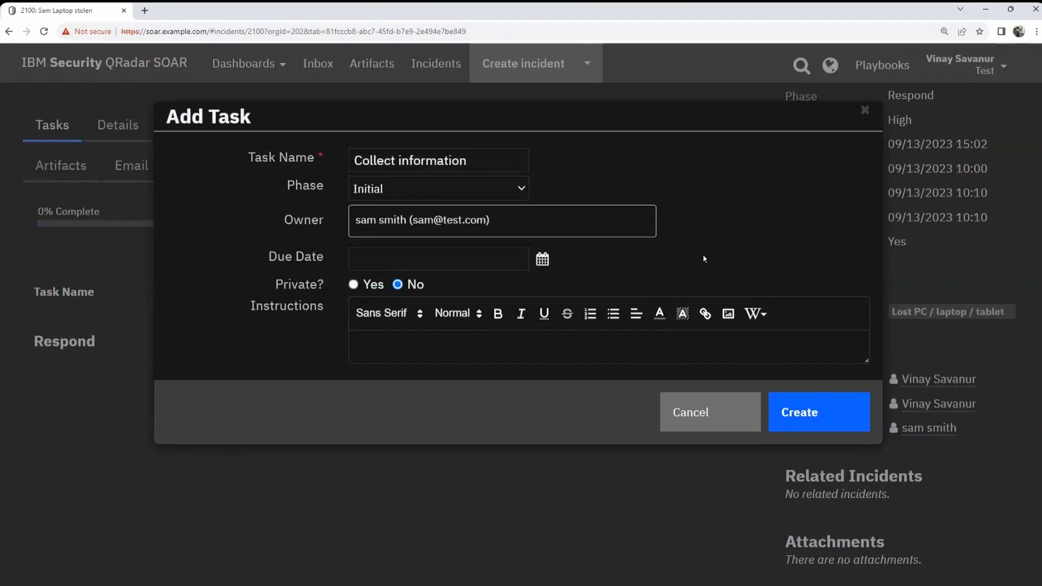
left_click(542, 259)
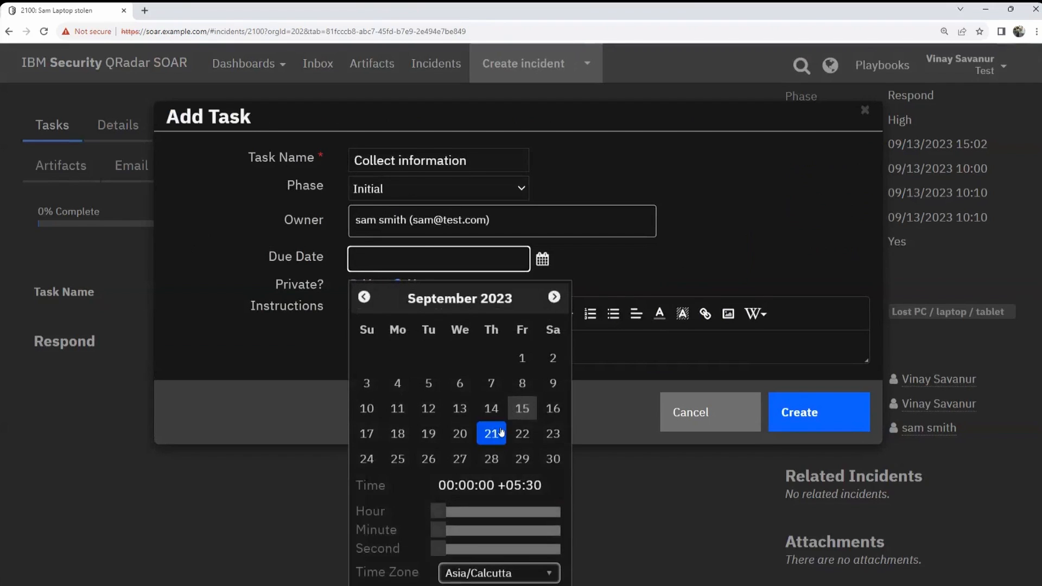
left_click(525, 411)
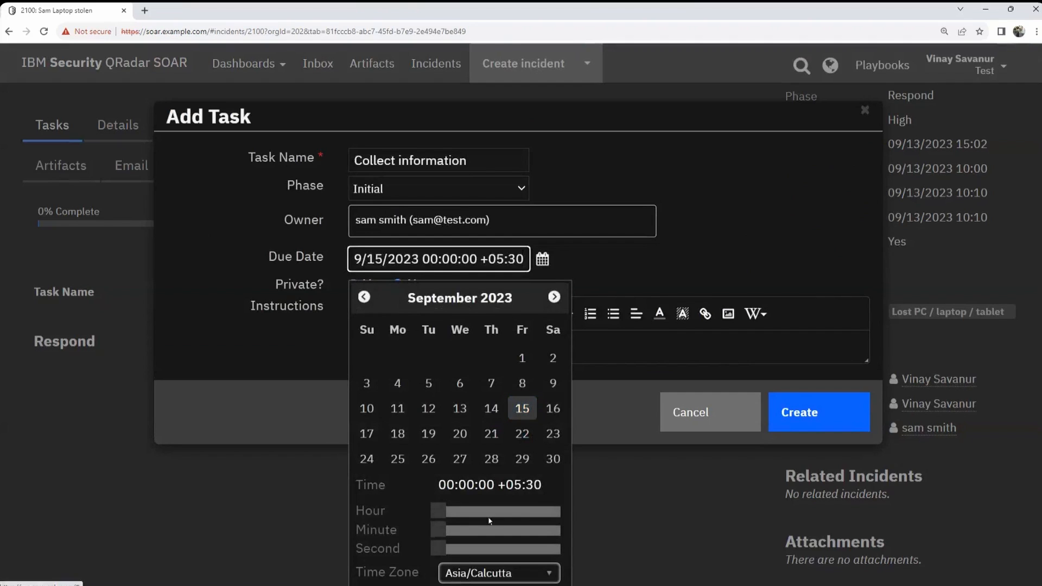
left_click_drag(438, 511, 499, 511)
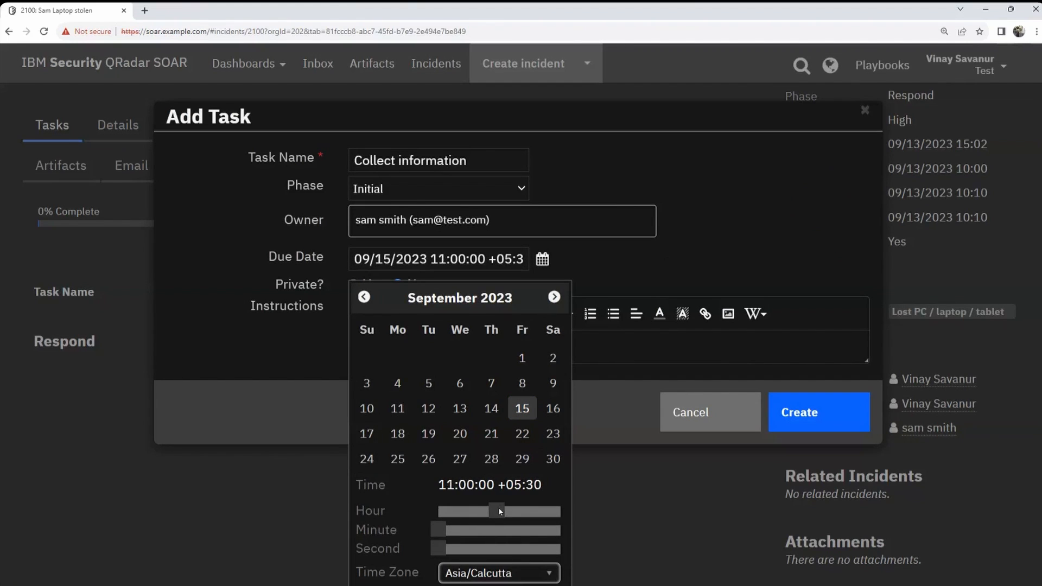
left_click(738, 242)
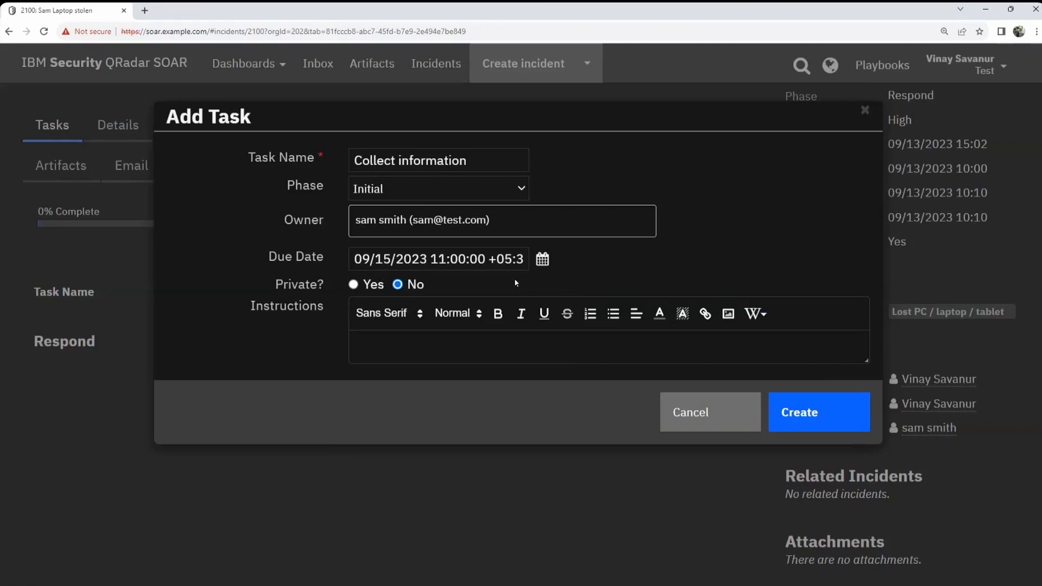
left_click(358, 283)
Step: Make the task non-private, add instructions asking the employee to update all laptop information, and create it
left_click(398, 284)
left_click(384, 342)
type("Request Sam to uodate")
key("BackSpace")
key("BackSpace")
key("BackSpace")
key("BackSpace")
key("BackSpace")
type("pate")
key("BackSpace")
key("BackSpace")
key("BackSpace")
type("date all information about his")
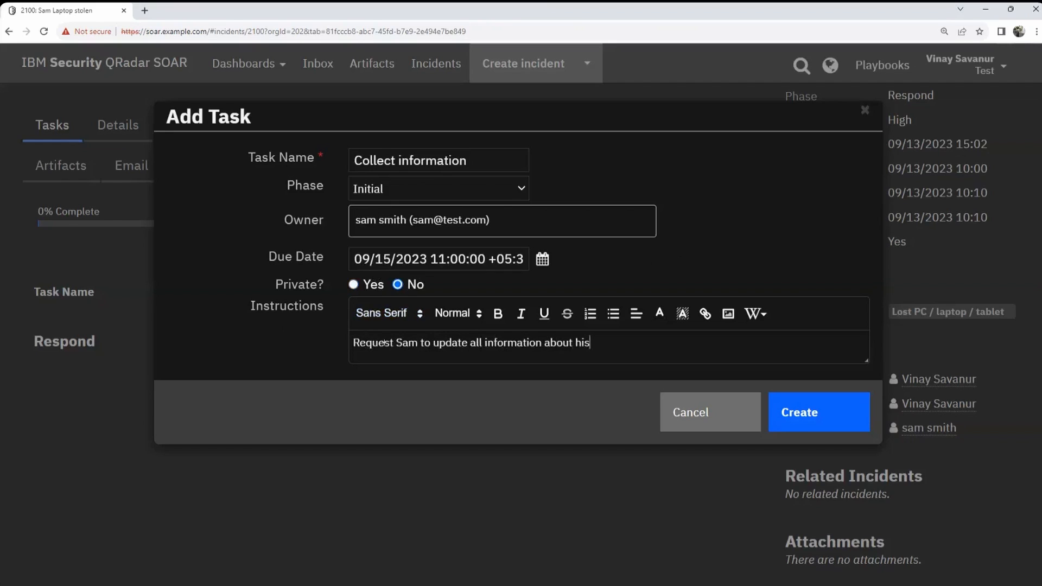
type(" laptop.")
left_click(814, 422)
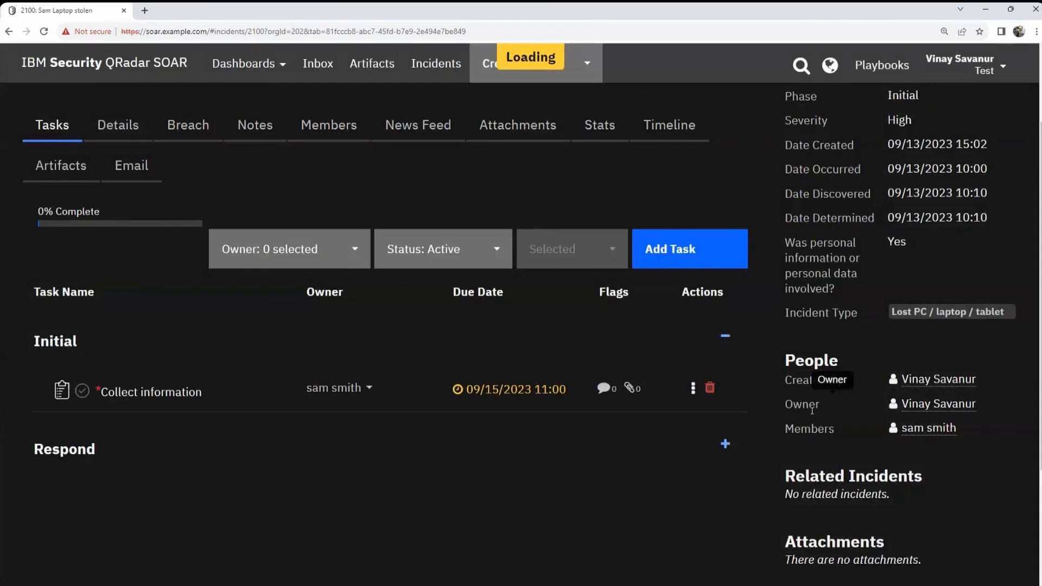
Step: Collapse the Initial task group, then expand the Respond group to review its tasks and collapse it again
mouse_move(152, 391)
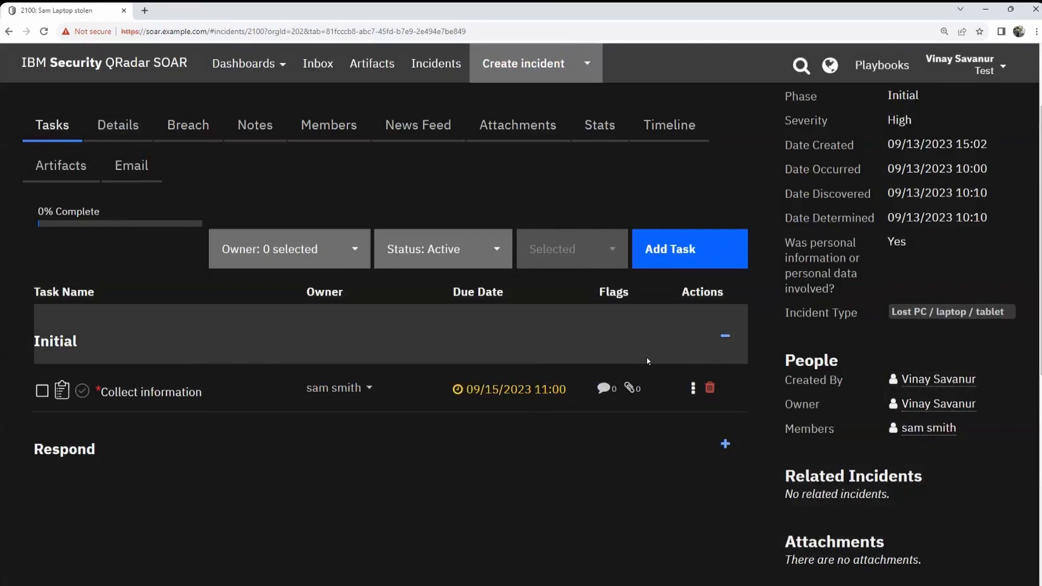
left_click(726, 337)
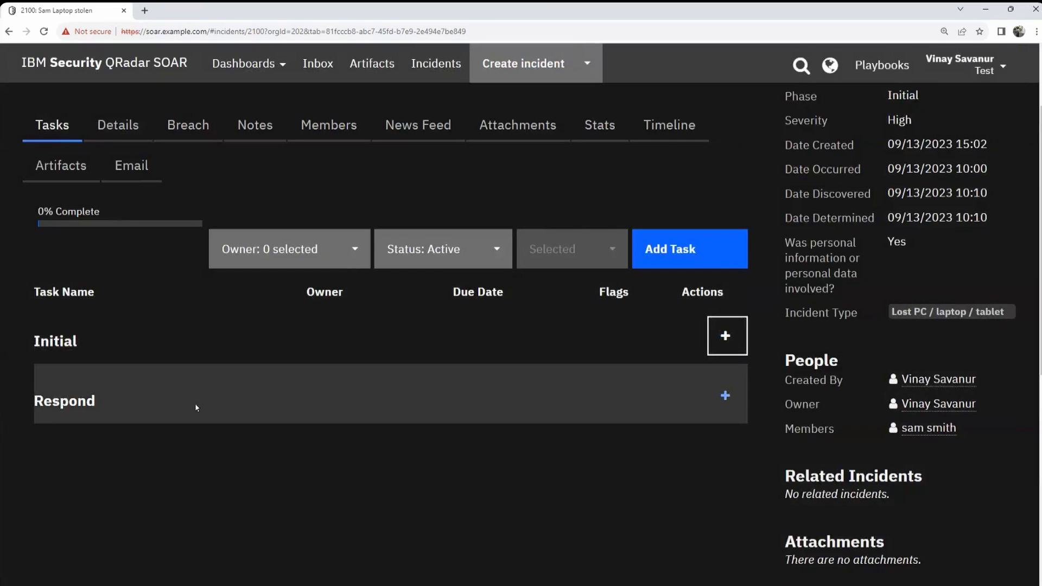
left_click(725, 395)
scroll(412, 423, "down", 4)
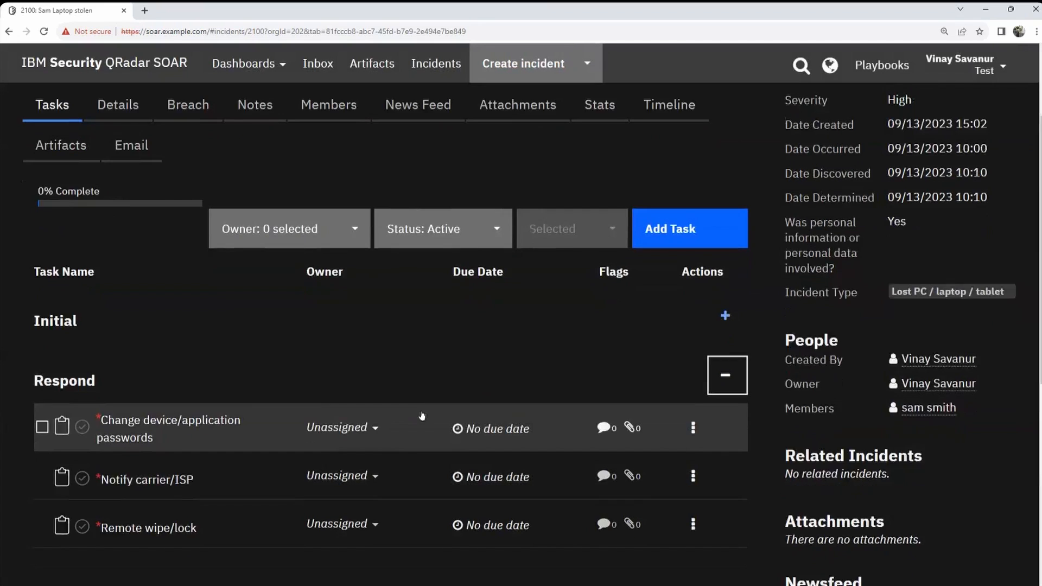
scroll(414, 409, "up", 2)
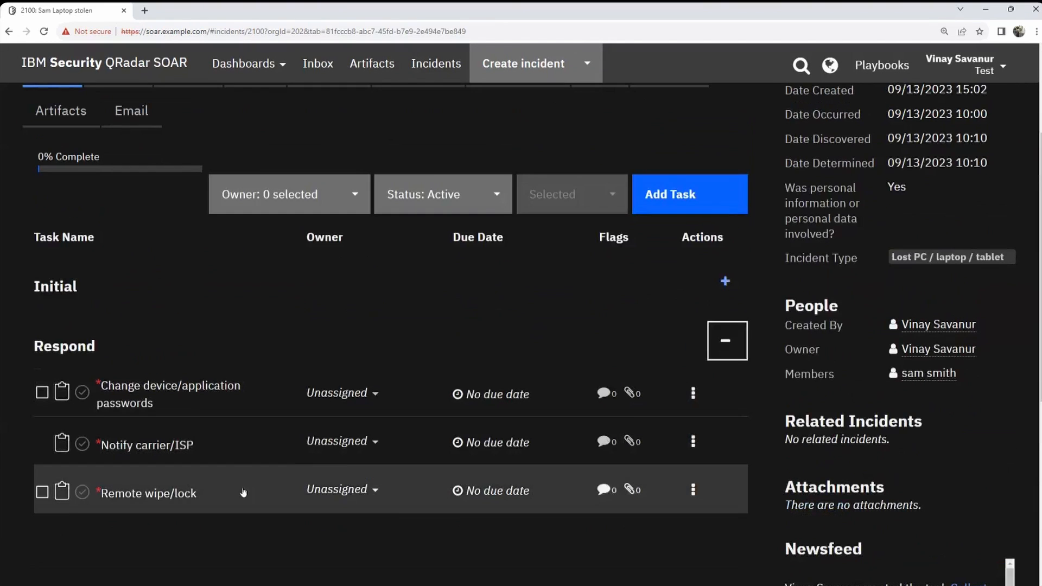
mouse_move(438, 465)
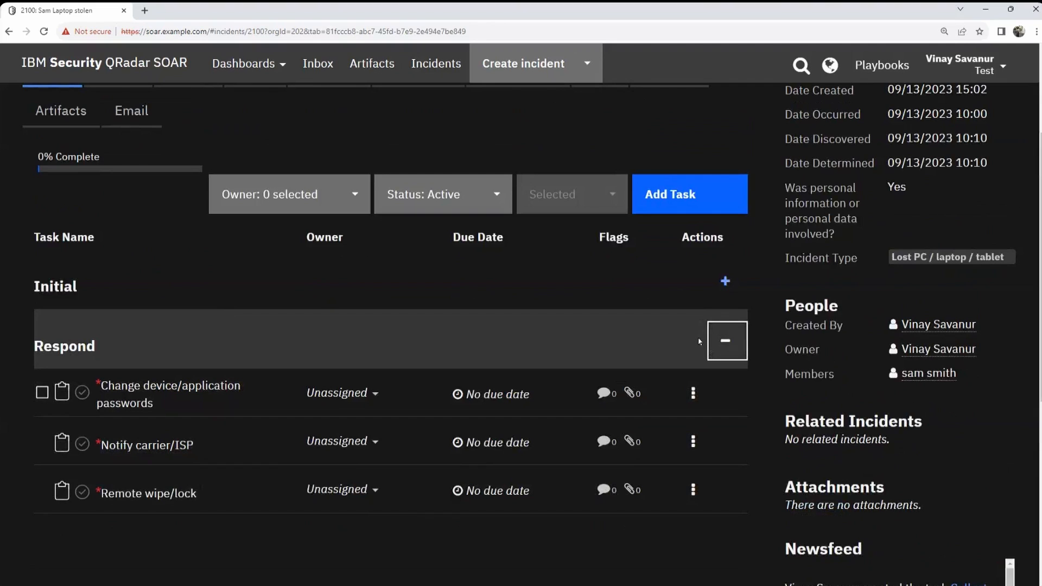
left_click(726, 341)
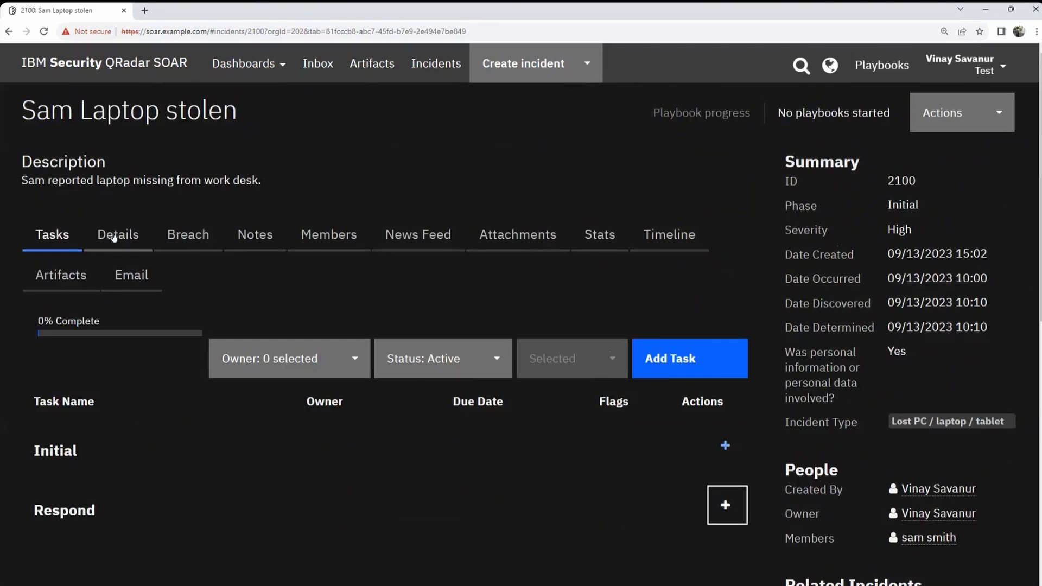
left_click(109, 234)
scroll(412, 310, "down", 5)
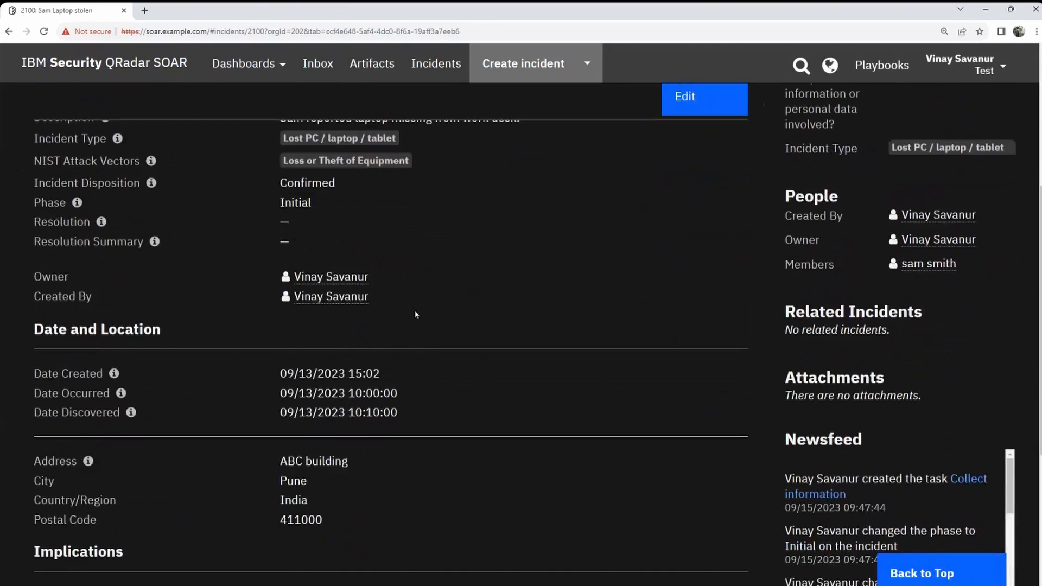
scroll(414, 311, "up", 2)
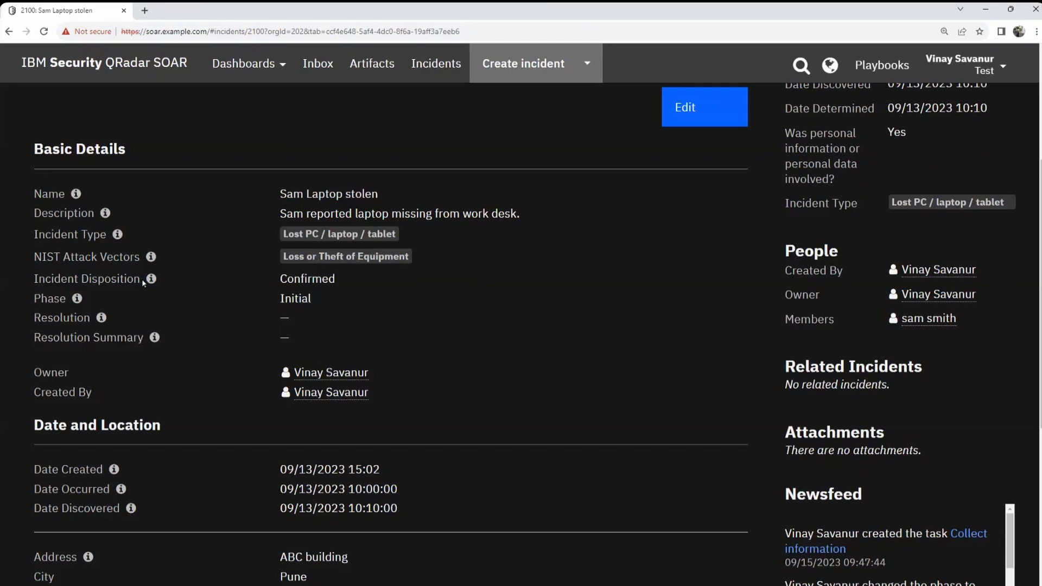
scroll(328, 285, "down", 3)
scroll(313, 298, "up", 3)
left_click(372, 314)
scroll(479, 293, "down", 4)
scroll(480, 318, "up", 1)
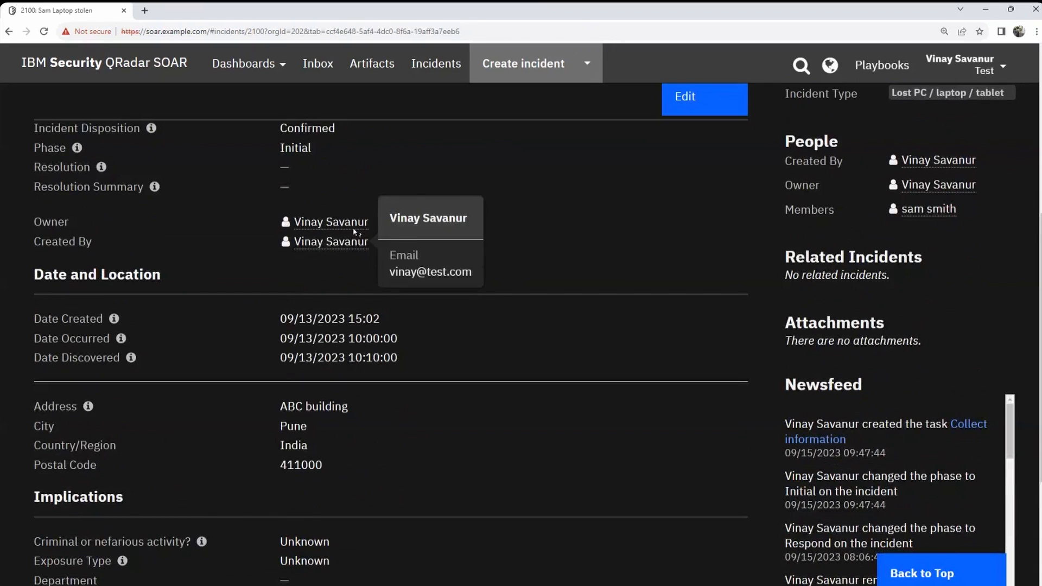
scroll(562, 304, "down", 1)
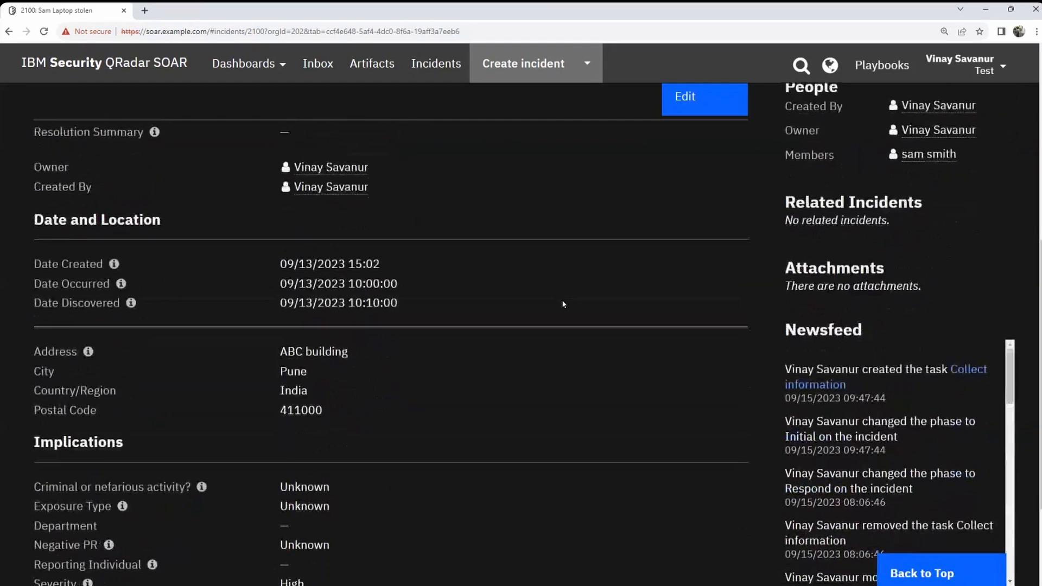
scroll(562, 303, "down", 1)
left_click_drag(280, 209, 379, 286)
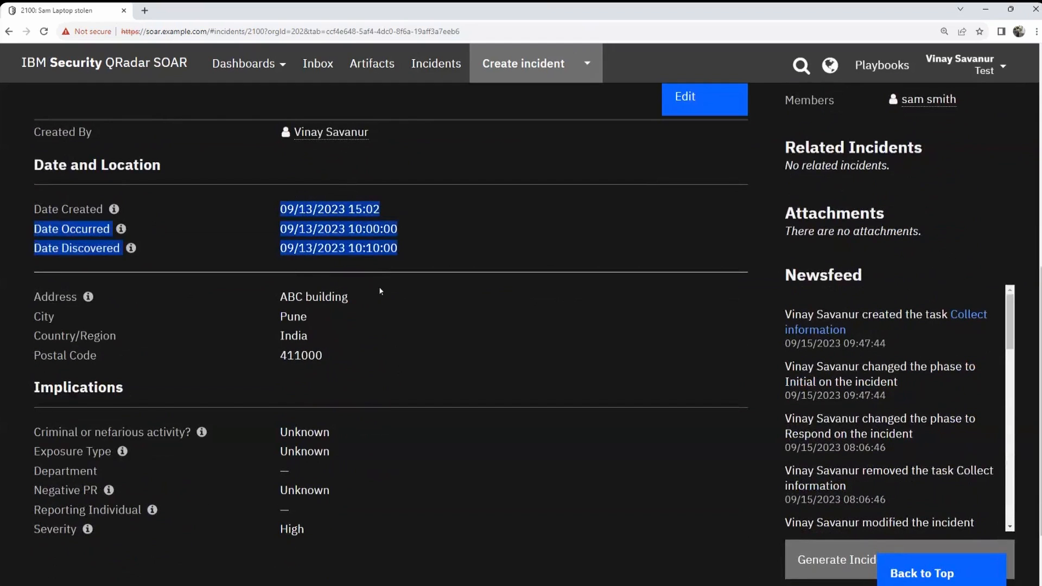
scroll(228, 267, "down", 2)
mouse_move(40, 196)
left_mouse_down()
mouse_move(367, 261)
mouse_move(34, 239)
mouse_move(33, 197)
left_mouse_up()
left_click(368, 262)
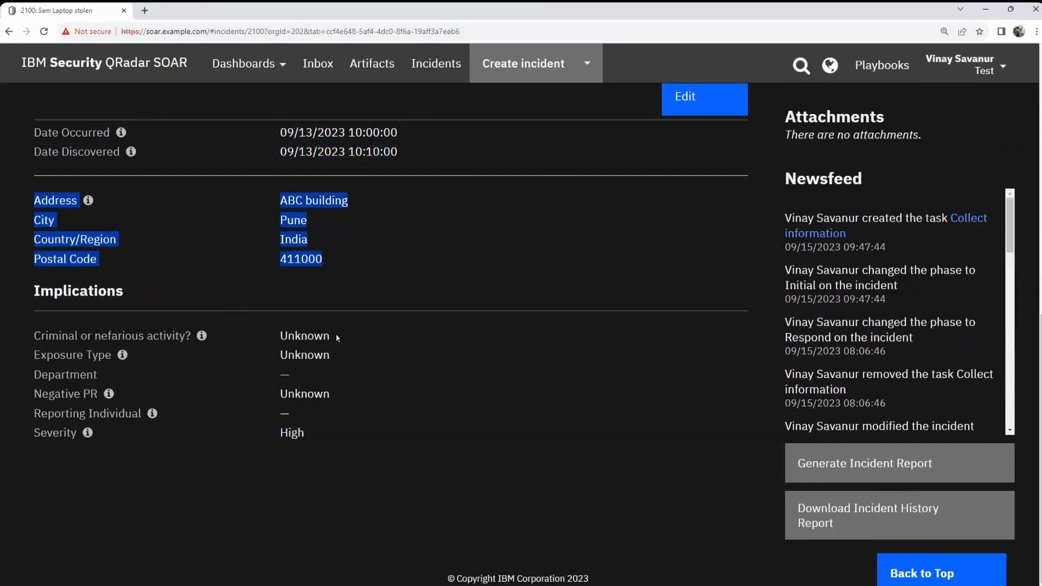
left_click_drag(337, 338, 269, 341)
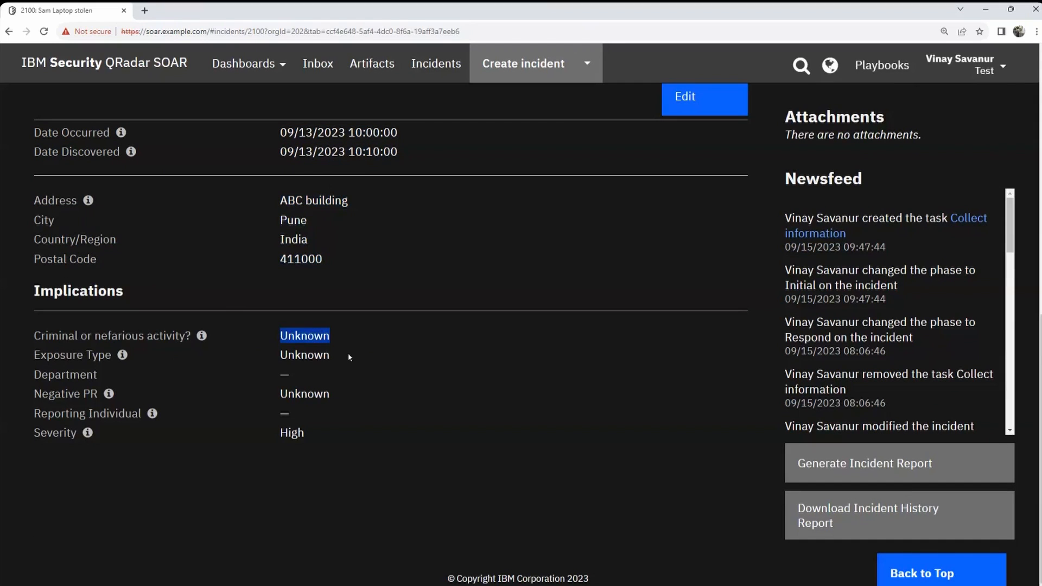
left_click_drag(340, 359, 261, 357)
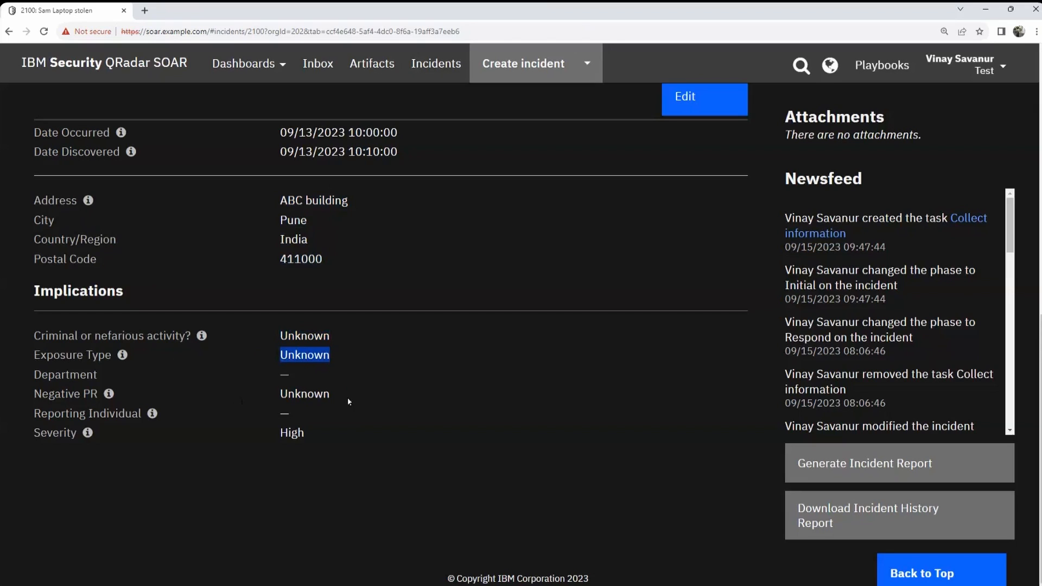
left_click_drag(273, 394, 356, 395)
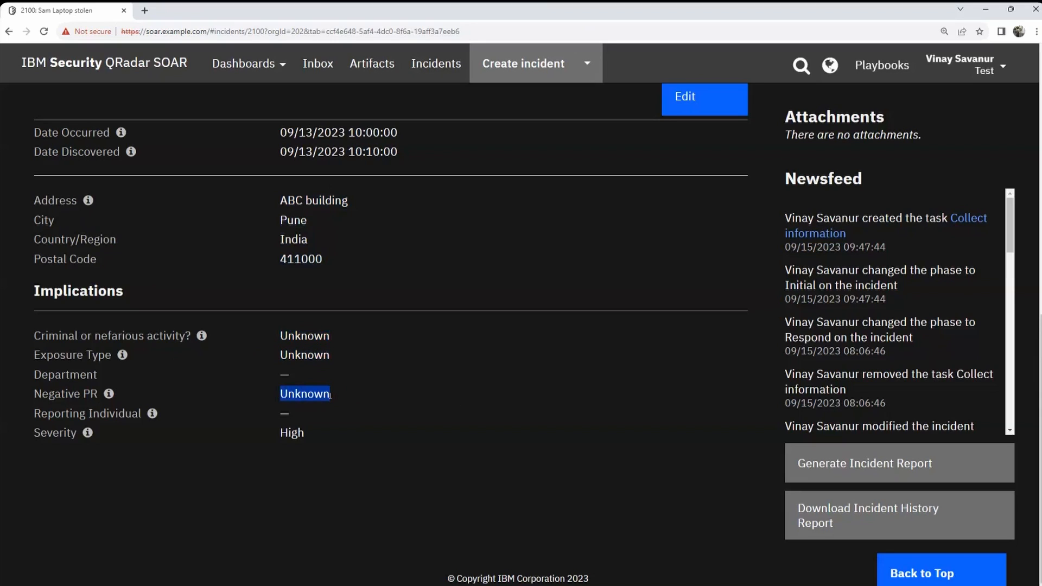
left_click(285, 444)
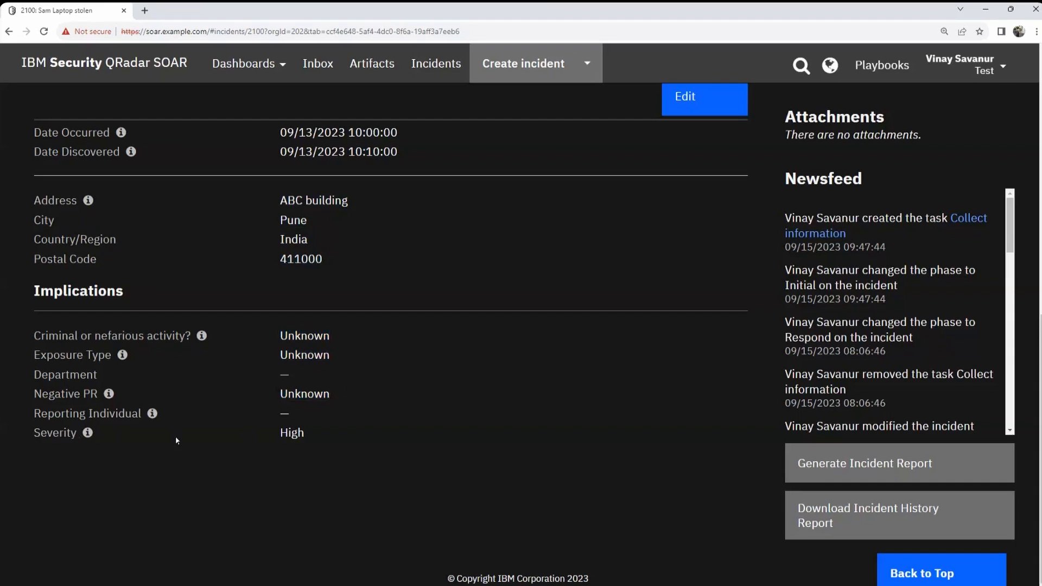
scroll(449, 436, "up", 10)
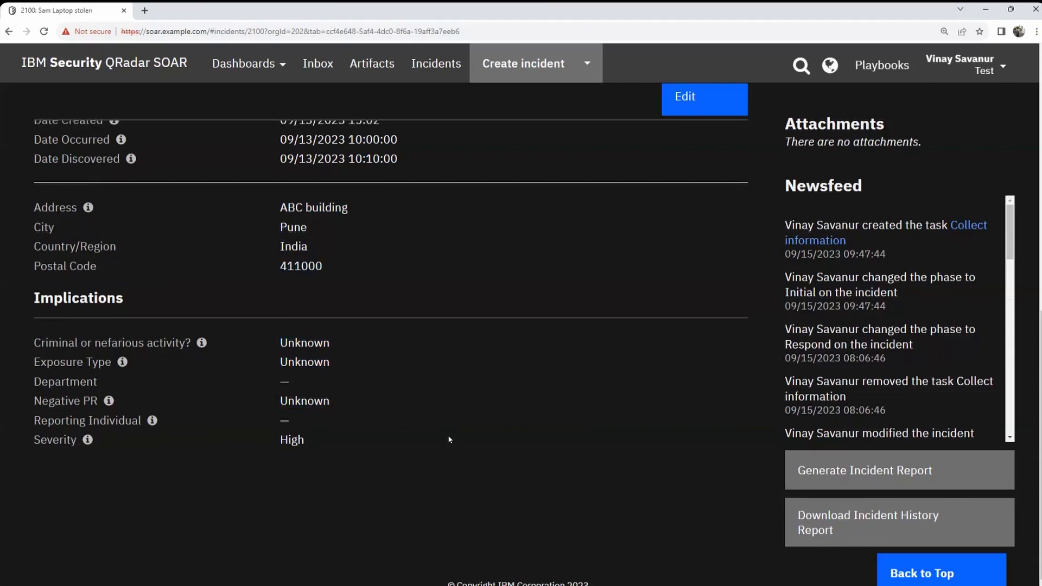
Step: Show the incident's Breach tab and review the Privacy answers, Date Determined and foreseeable harm
left_click(173, 238)
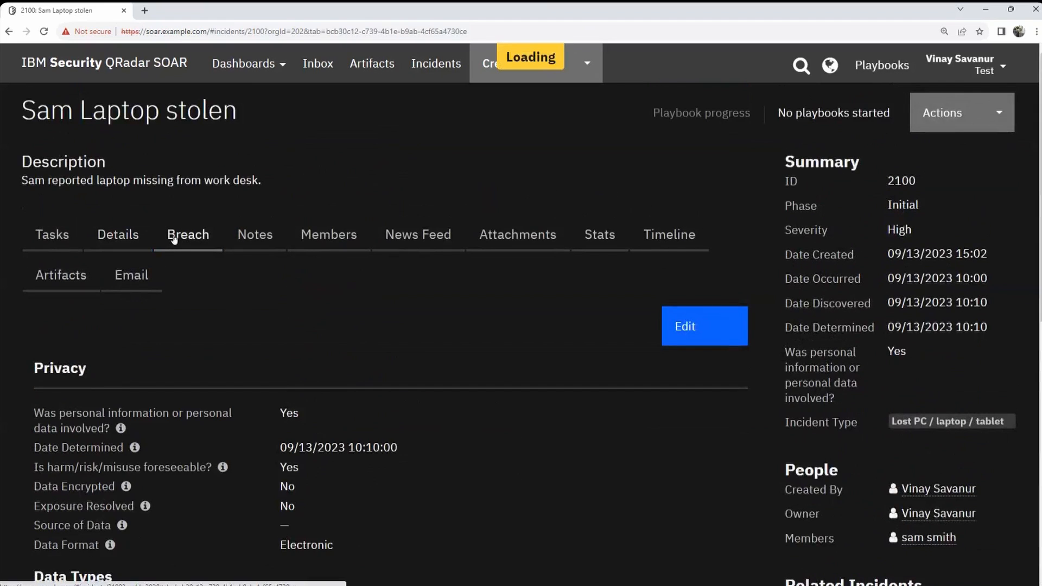
scroll(419, 337, "down", 3)
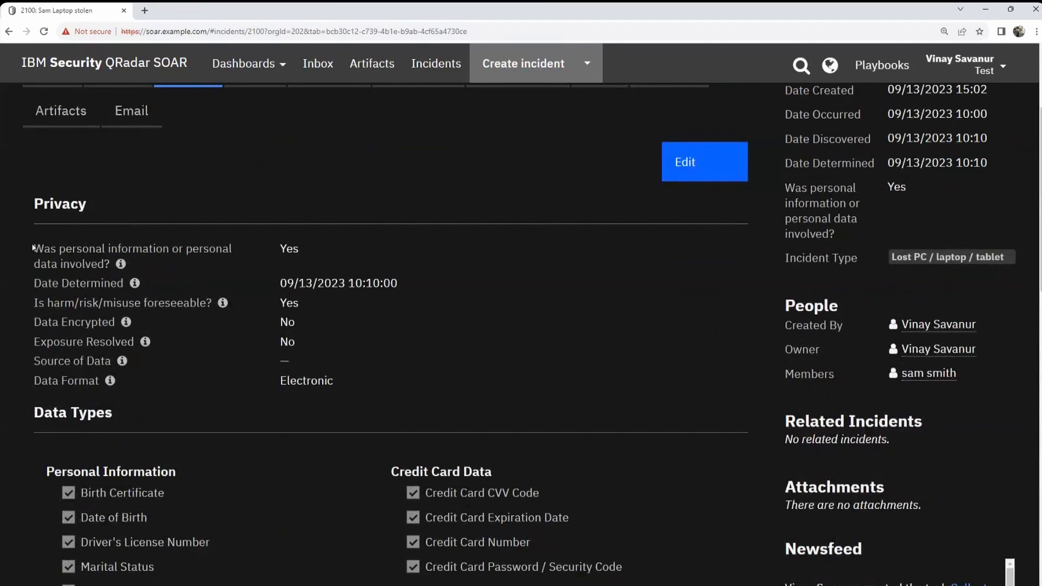
left_click_drag(35, 249, 191, 265)
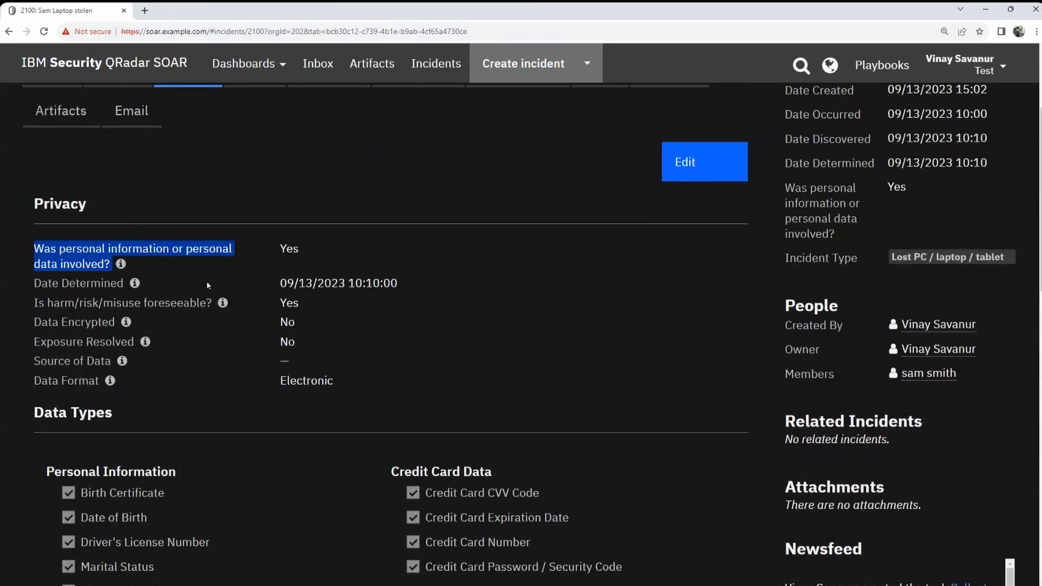
left_click_drag(281, 283, 405, 282)
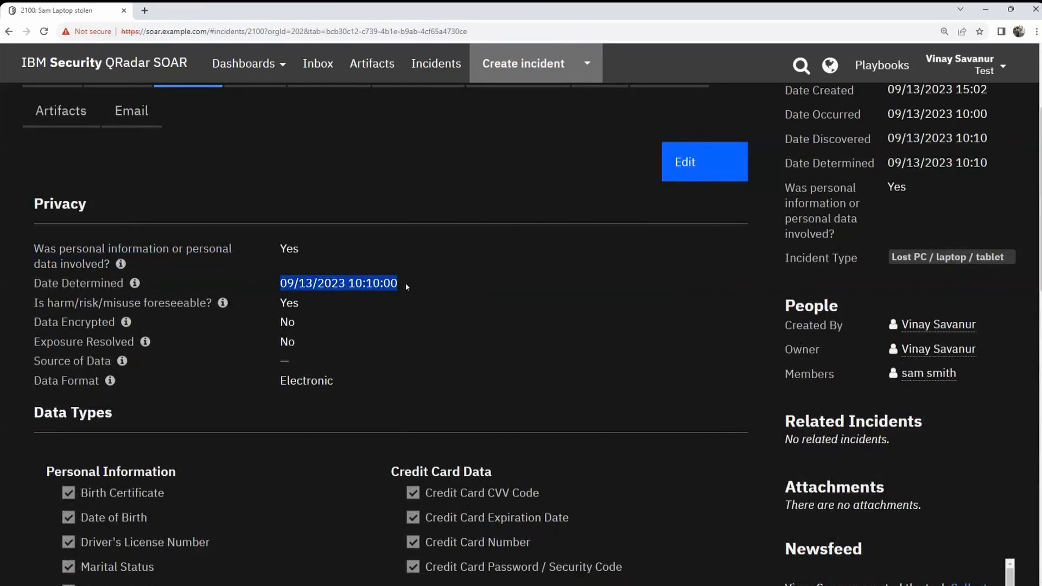
scroll(406, 282, "down", 1)
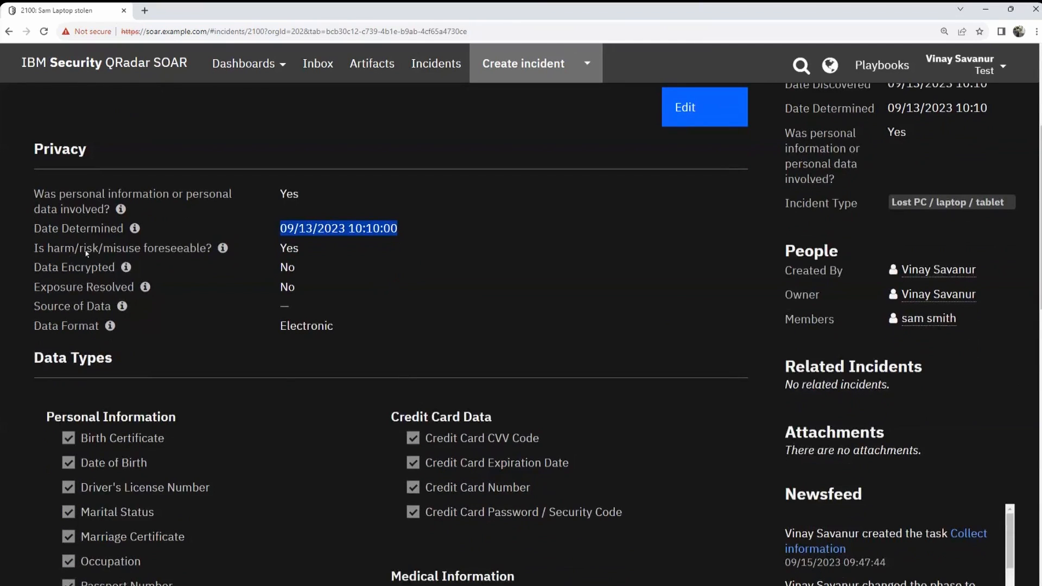
left_click_drag(282, 249, 296, 288)
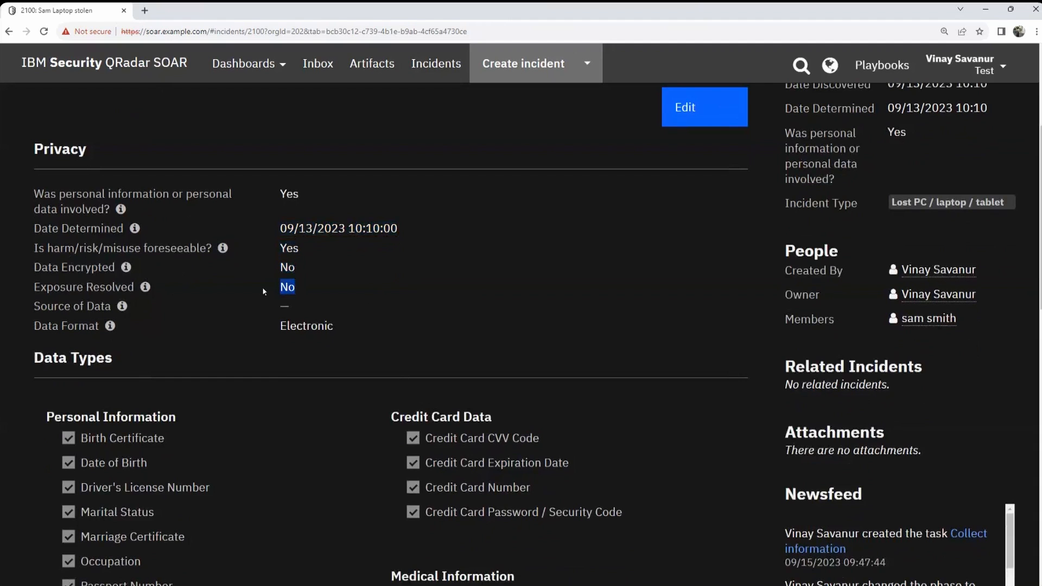
Step: Review Data Format Electronic and the checked personal, credit card, medical and financial data types
scroll(62, 233, "down", 2)
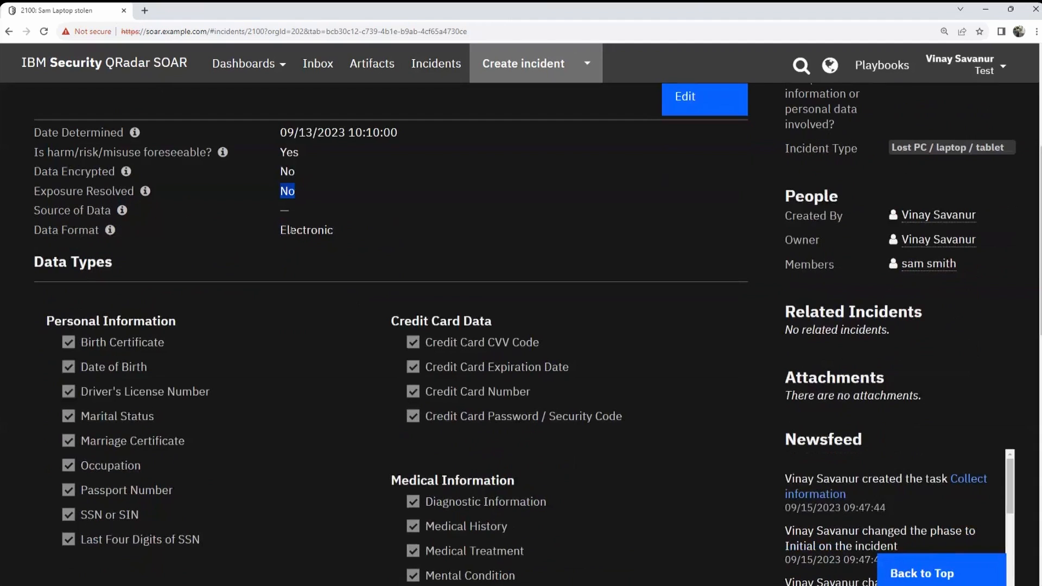
left_click_drag(278, 232, 347, 236)
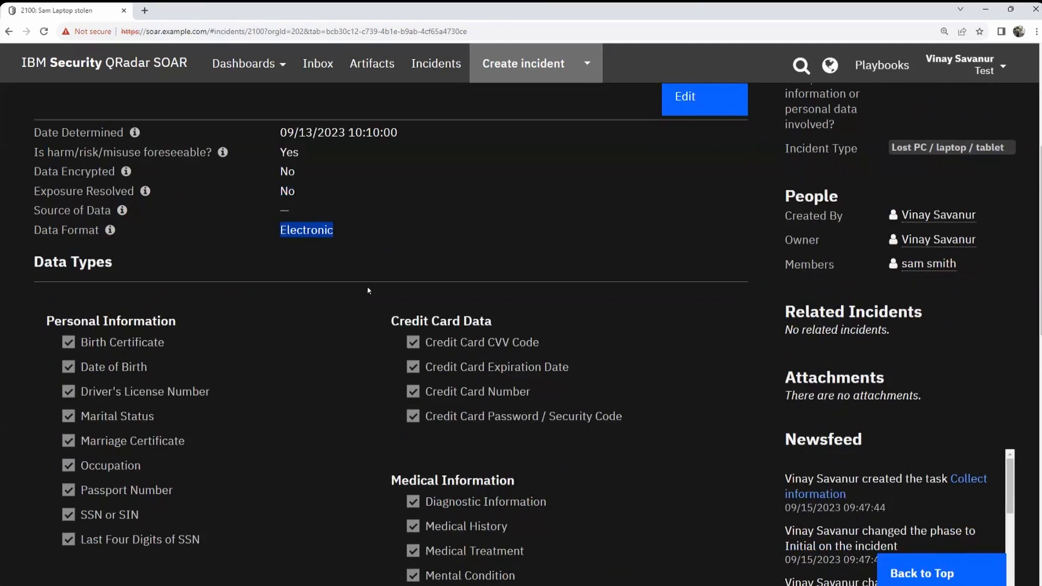
scroll(368, 290, "down", 2)
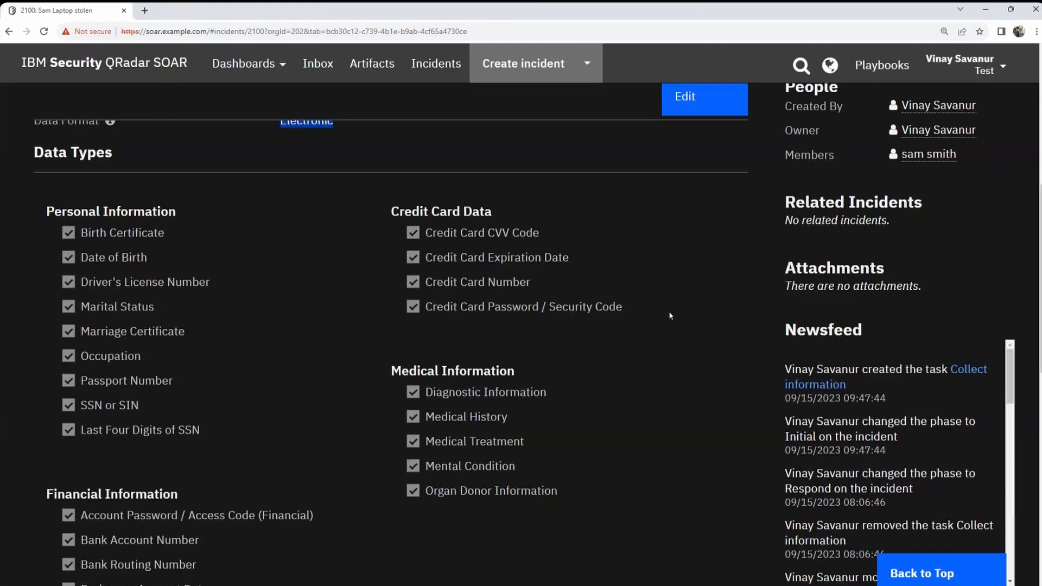
scroll(697, 328, "down", 3)
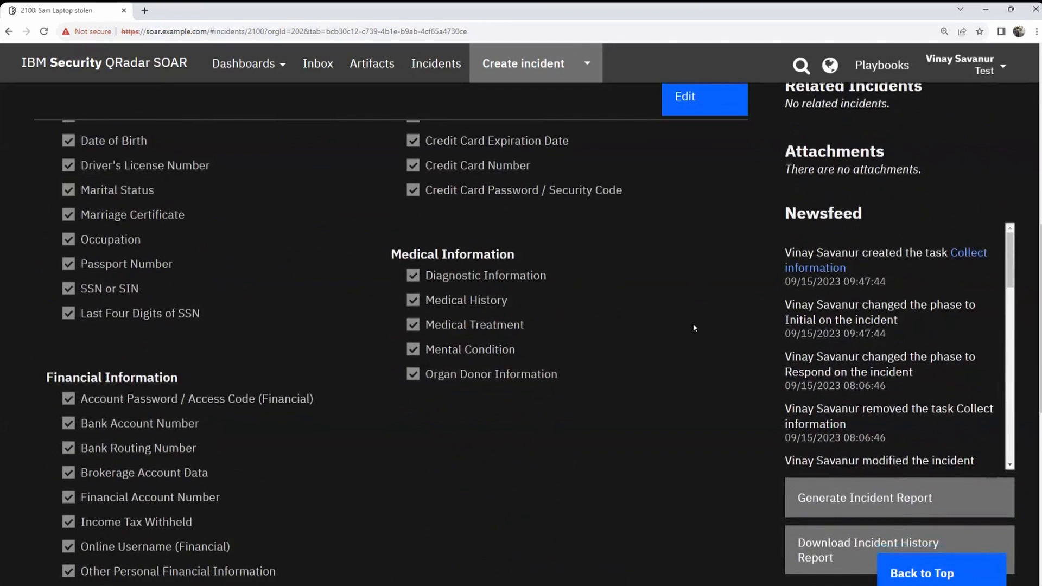
scroll(694, 327, "down", 1)
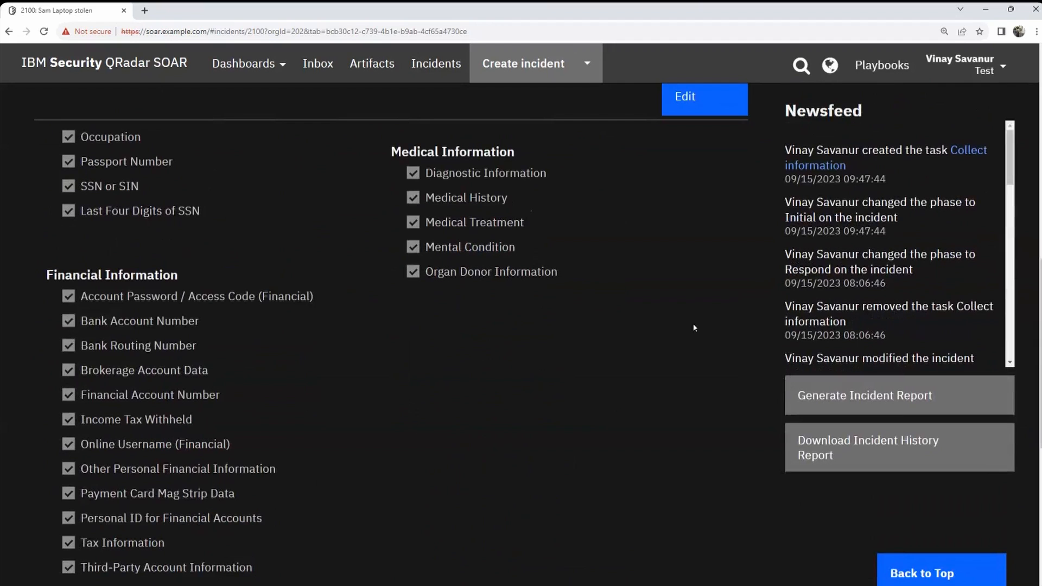
scroll(694, 328, "up", 10)
Step: Post the note 'Received additional information from Sam about his laptop.' on incident 2100
left_click(240, 252)
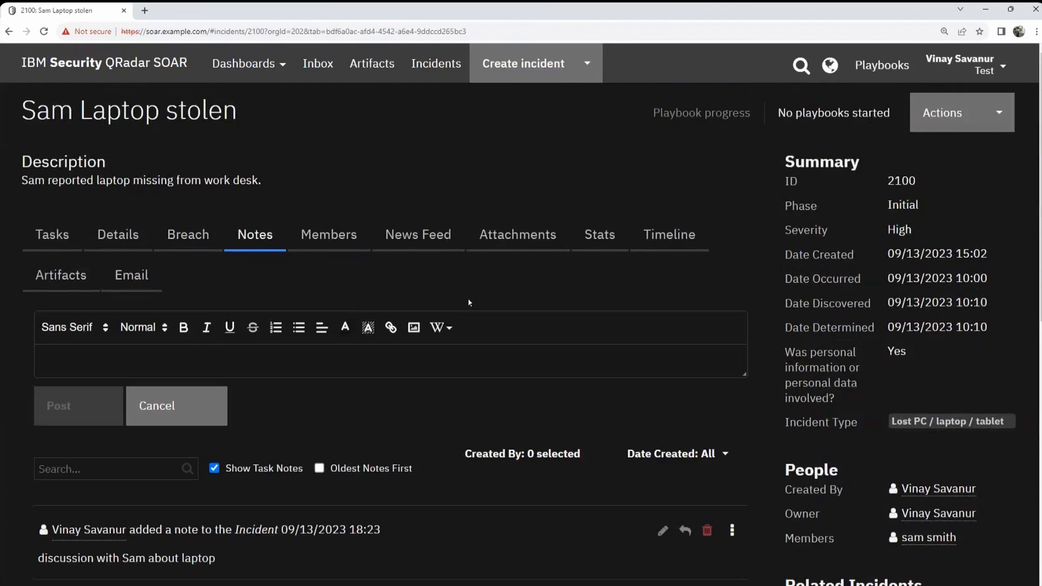
scroll(378, 449, "down", 3)
scroll(363, 447, "up", 1)
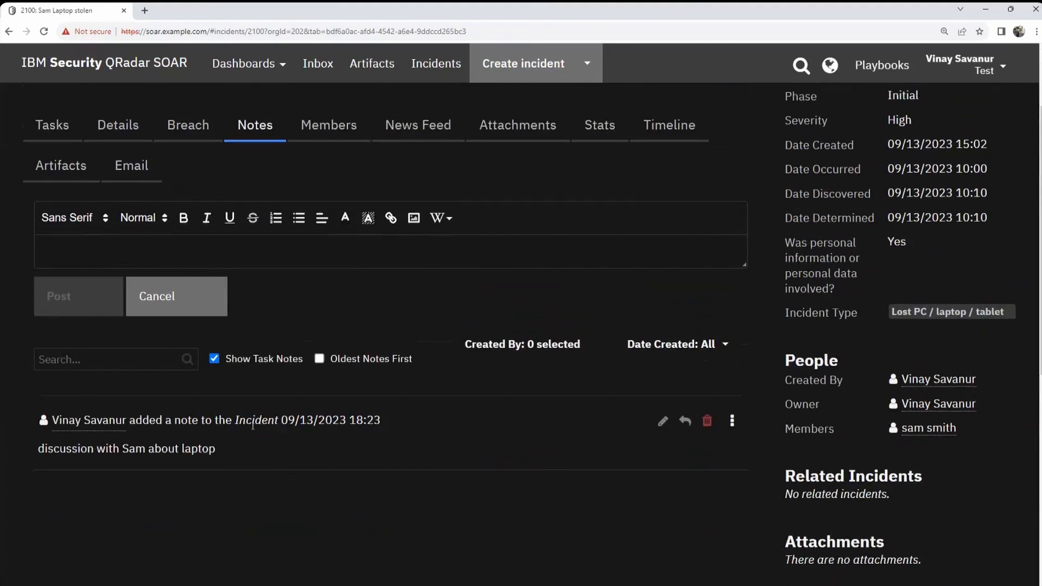
scroll(320, 379, "up", 2)
scroll(196, 416, "down", 4)
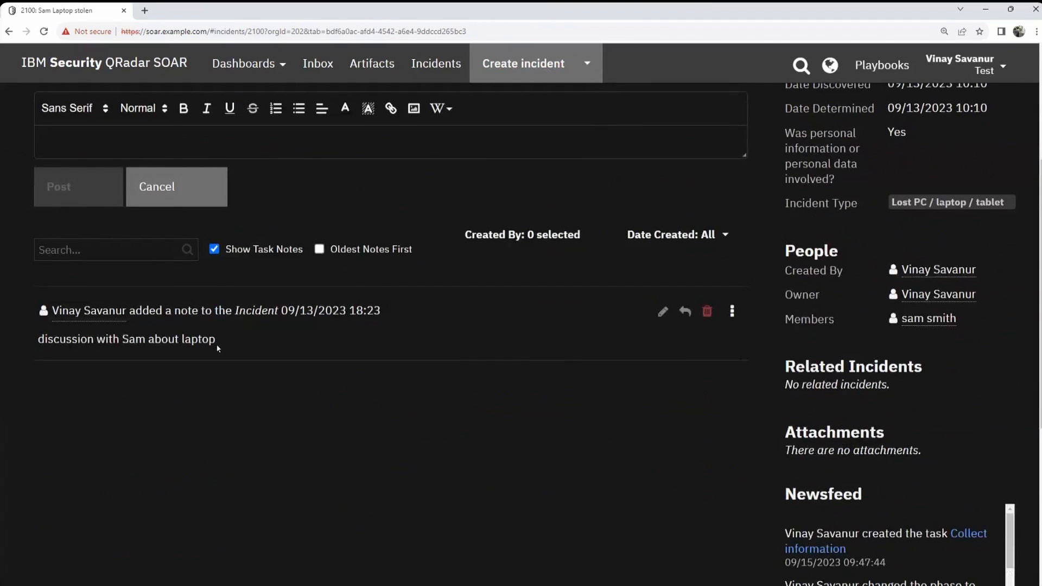
scroll(598, 375, "up", 1)
scroll(488, 347, "up", 4)
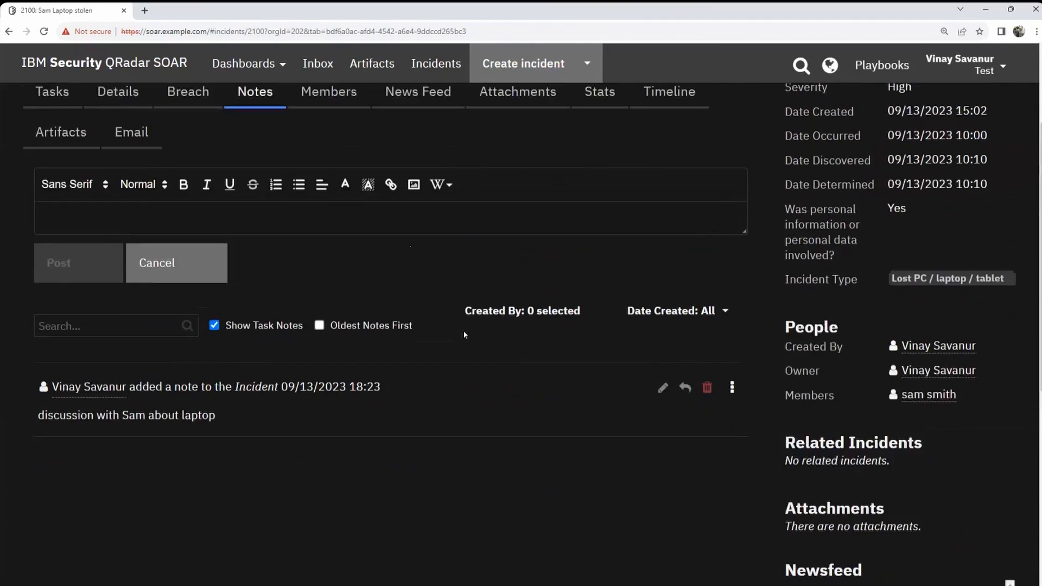
scroll(68, 349, "down", 3)
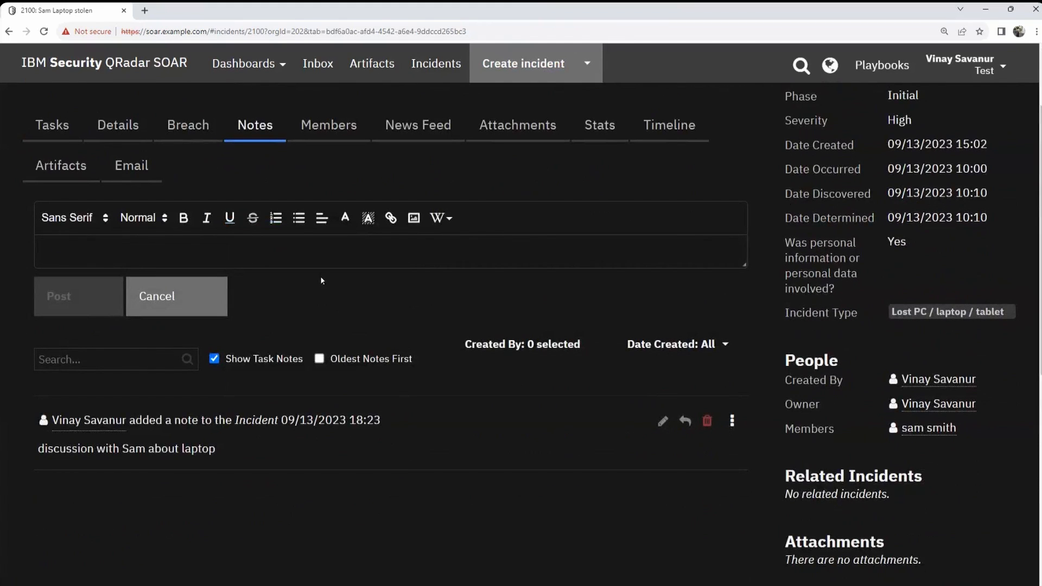
type("Received additioanl")
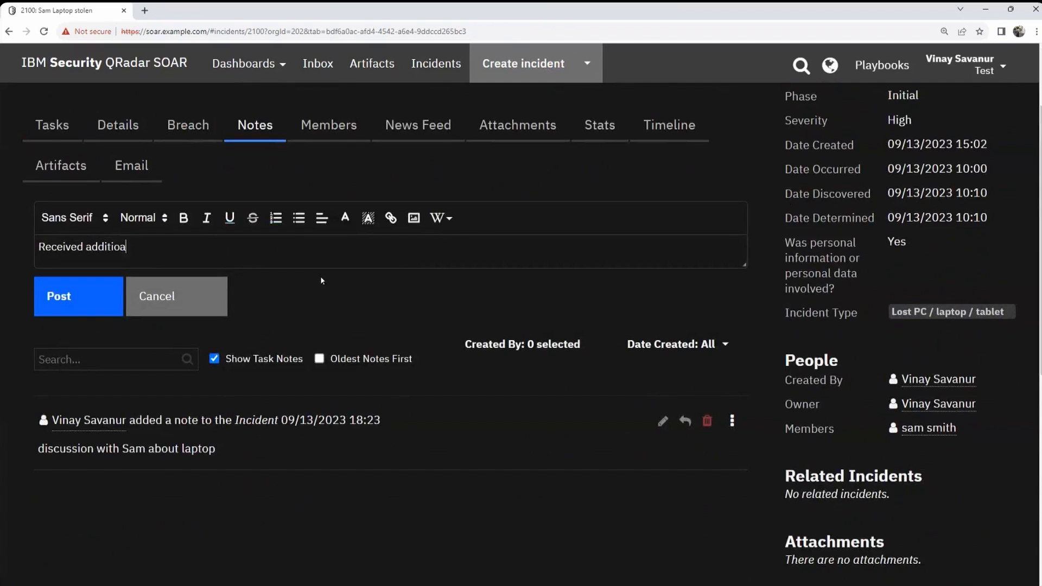
key("BackSpace")
key("BackSpace")
key("BackSpace")
key("BackSpace")
type("onal inf")
type("on from Sam ab")
type("out")
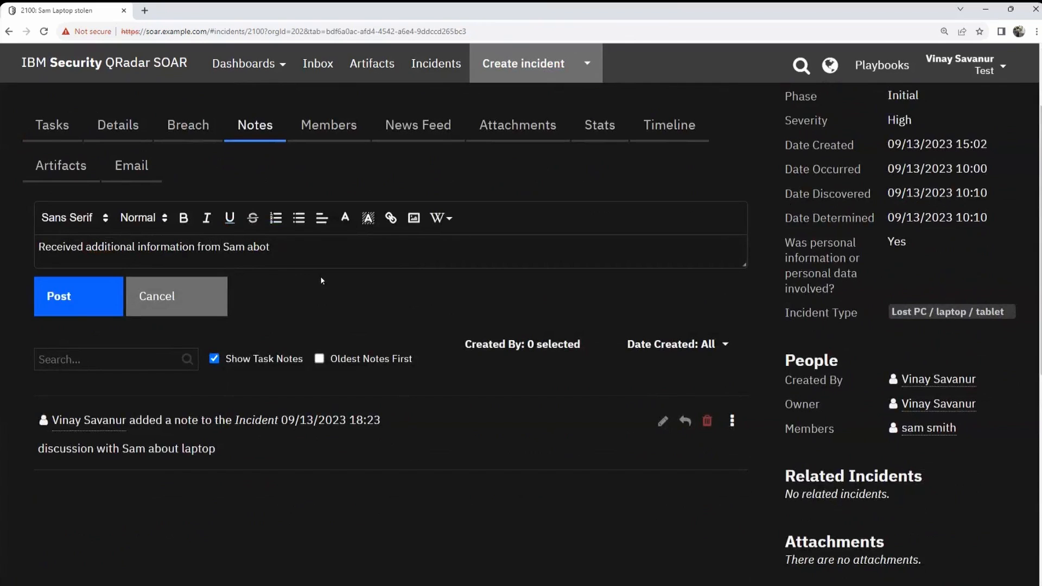
key("BackSpace")
key("BackSpace")
type("ut his laptop.")
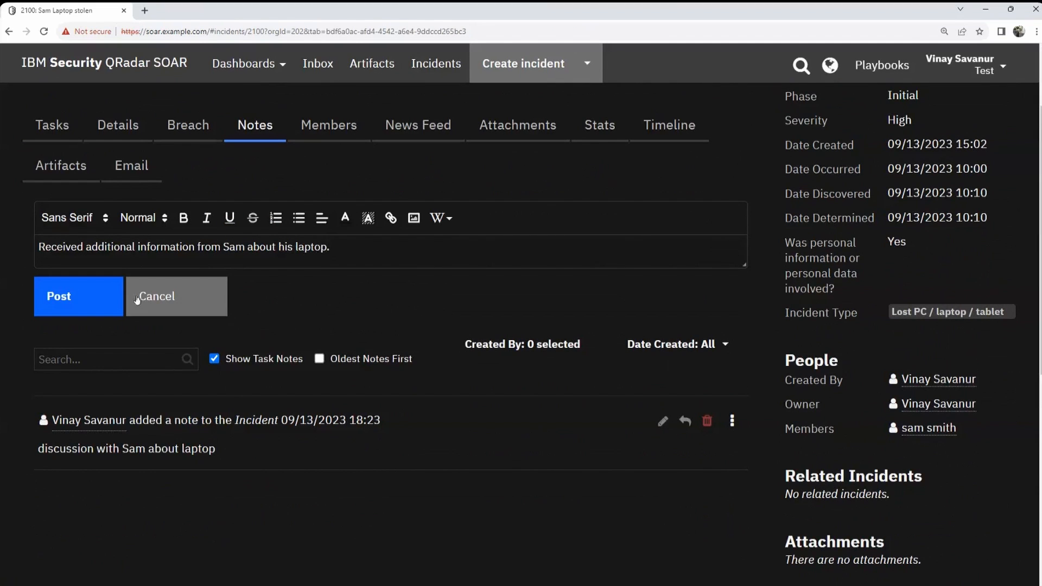
left_click(64, 302)
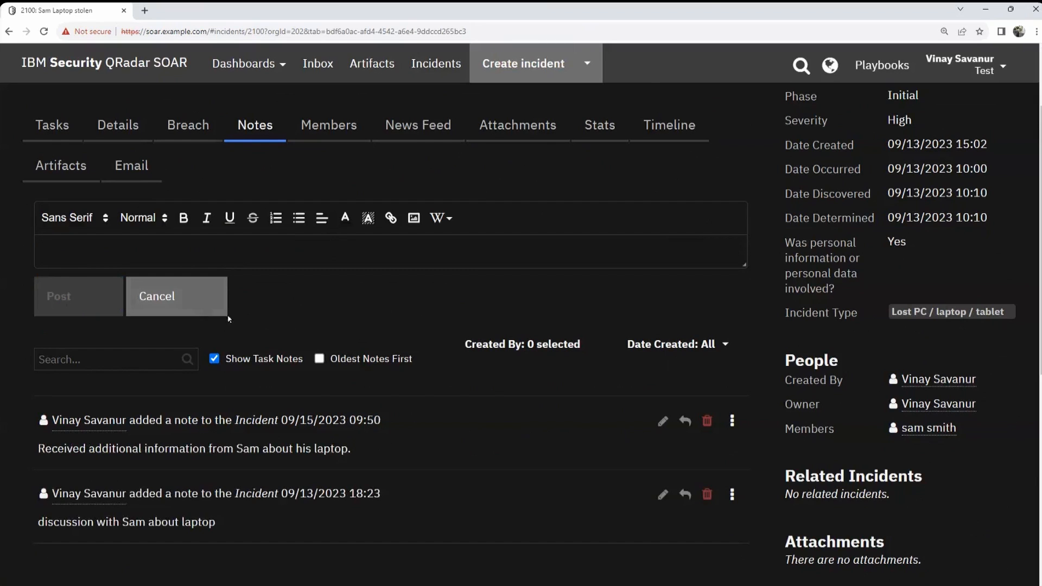
Step: Highlight the older note's date and text below the new note
scroll(233, 327, "down", 2)
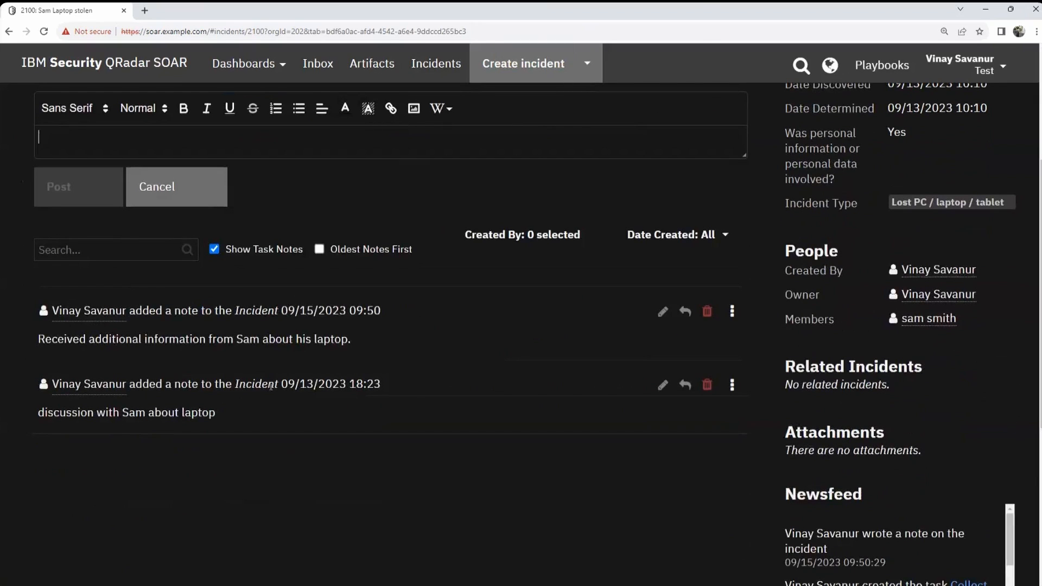
left_click_drag(313, 384, 281, 385)
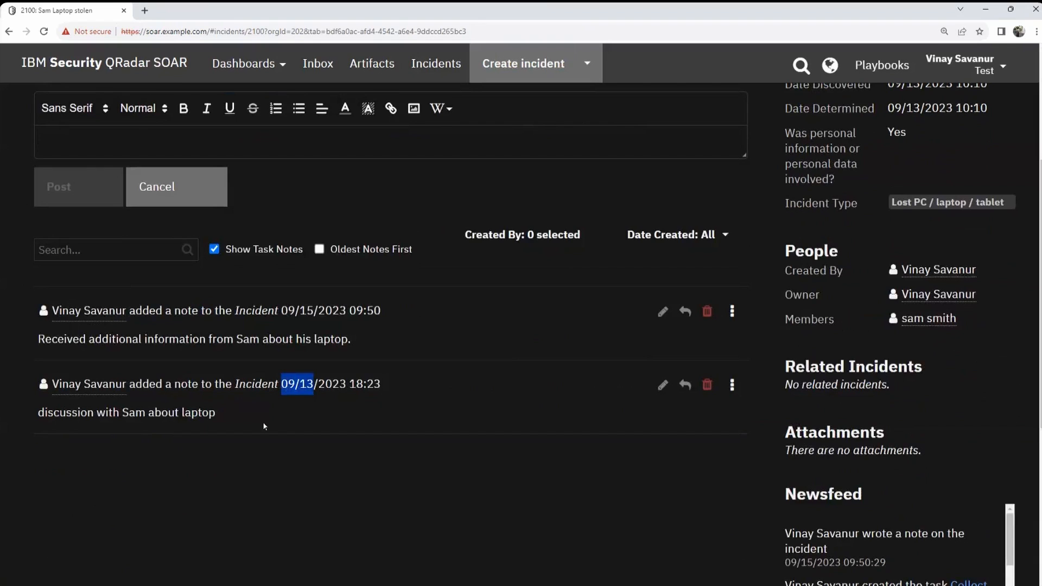
left_click_drag(38, 412, 216, 413)
left_click(43, 341)
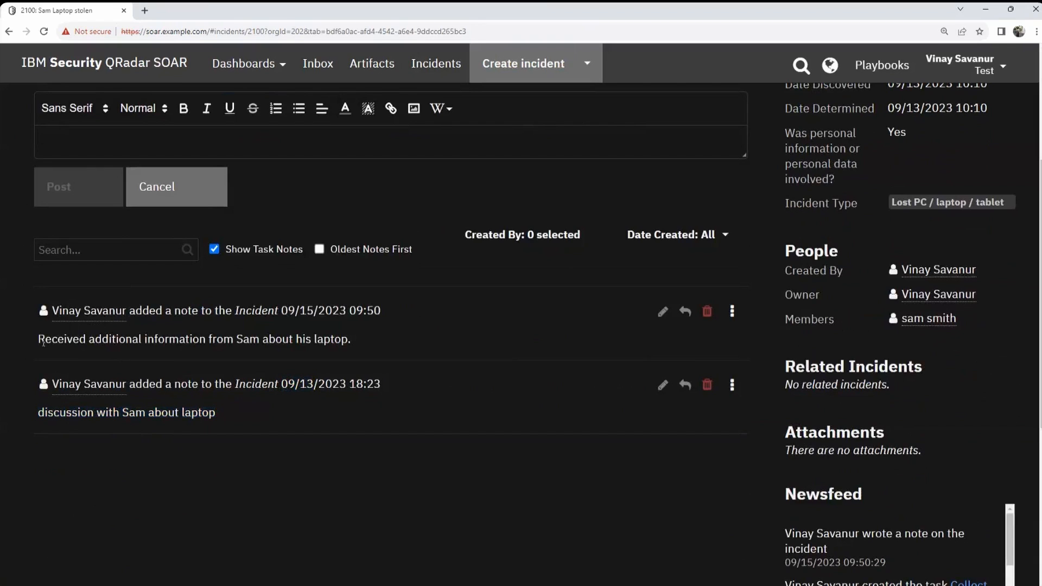
left_click_drag(42, 341, 335, 340)
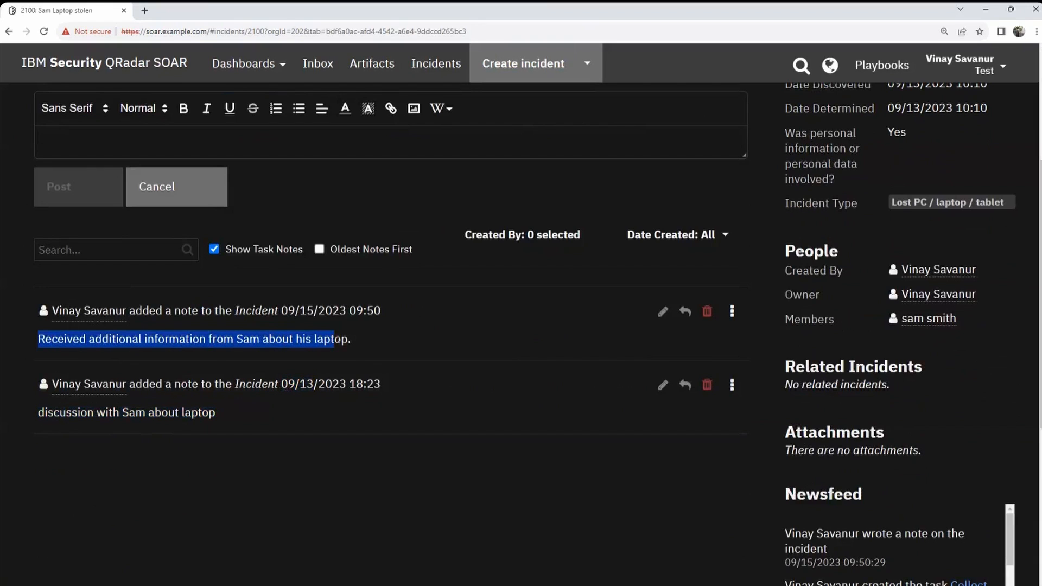
scroll(356, 353, "up", 2)
scroll(355, 353, "up", 2)
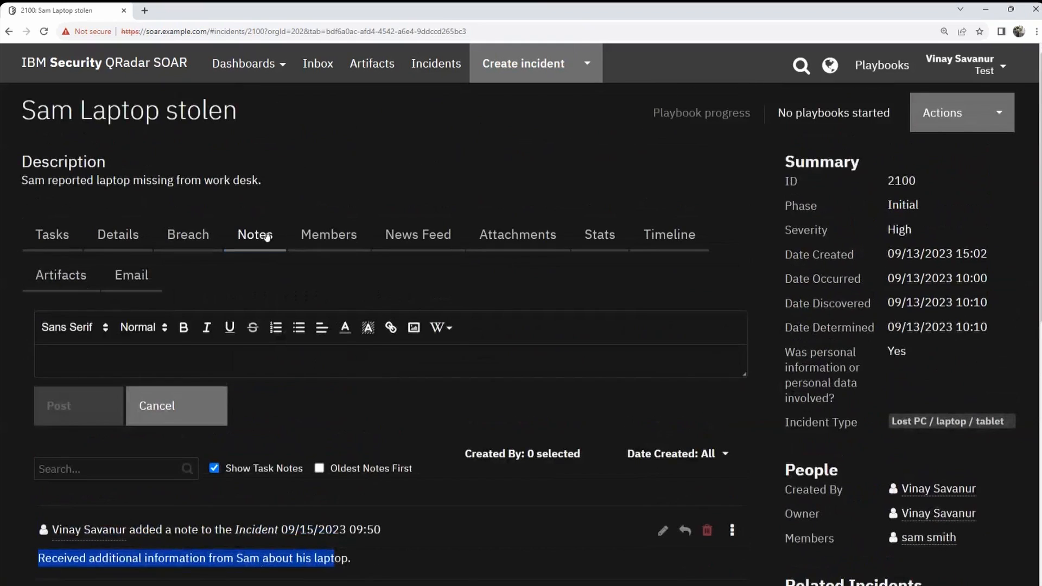
Step: Review incident 2100's Members list, then switch to its News Feed
left_click(347, 245)
scroll(369, 271, "down", 3)
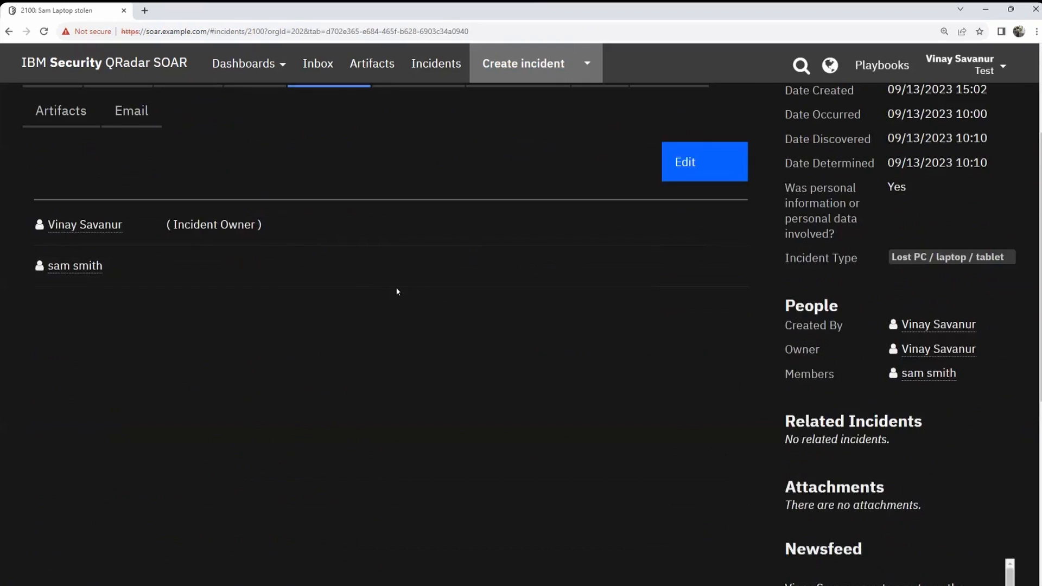
scroll(396, 291, "up", 1)
scroll(261, 284, "up", 2)
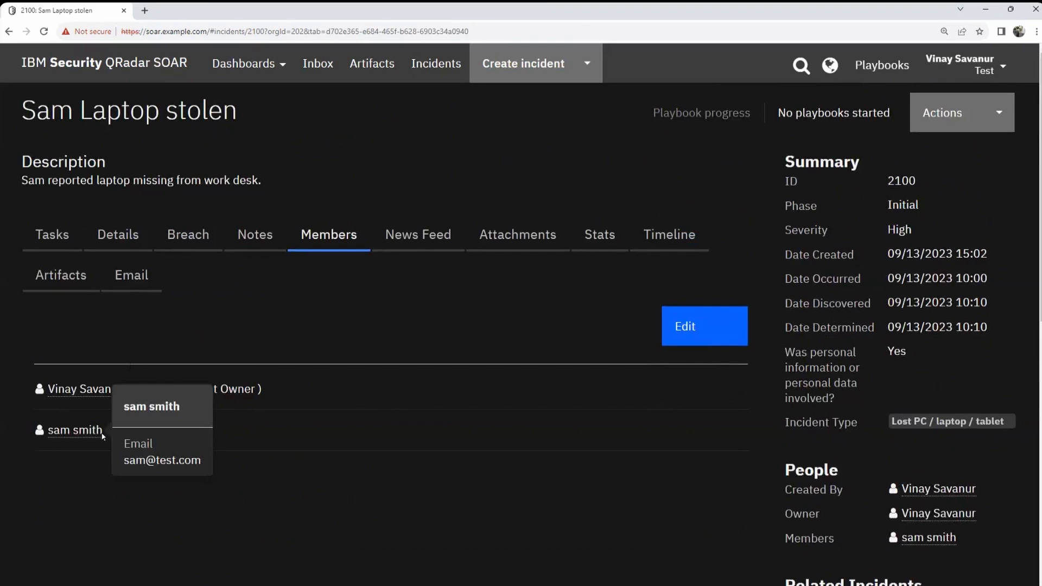
left_click(430, 247)
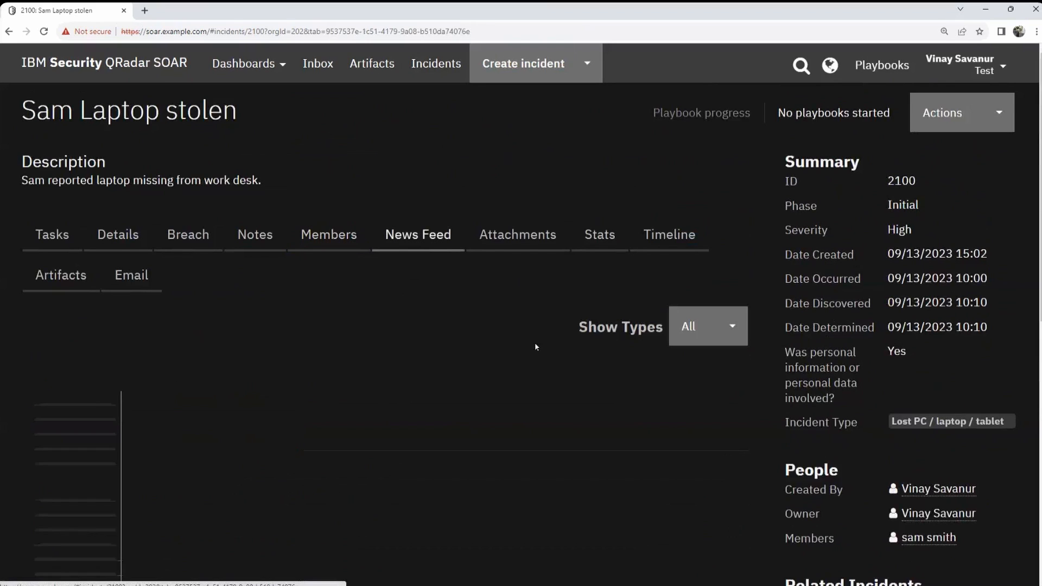
Step: Scroll through incident 2100's News Feed history back to 09/13, then show Attachments
scroll(557, 330, "down", 3)
scroll(557, 329, "down", 2)
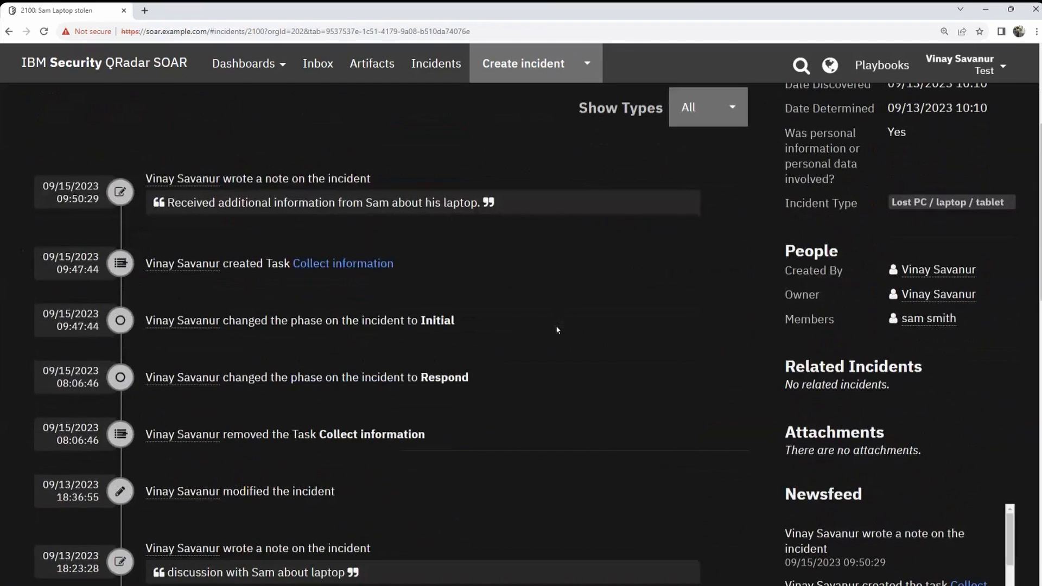
scroll(576, 352, "down", 15)
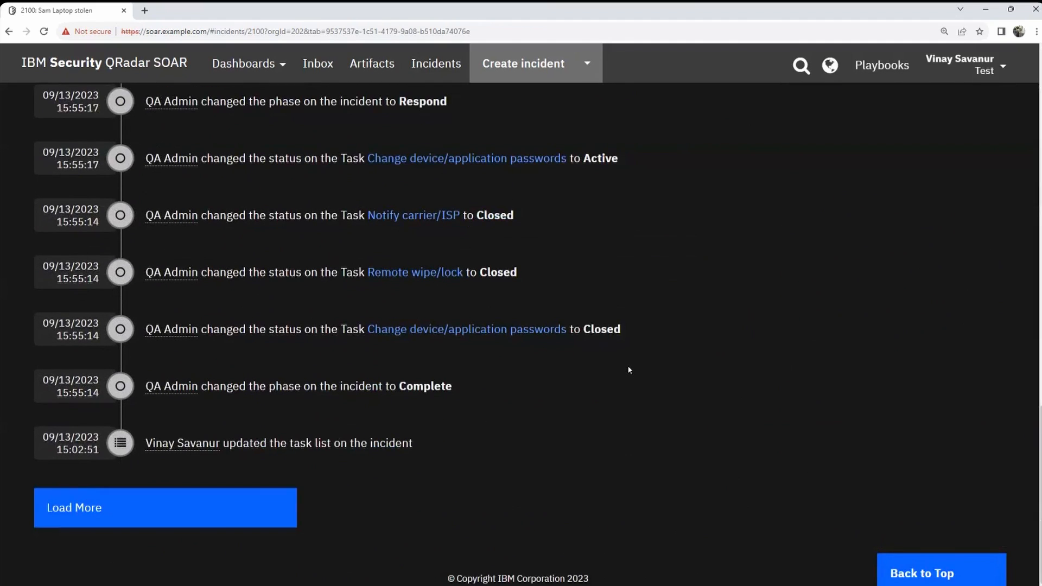
scroll(591, 428, "up", 2)
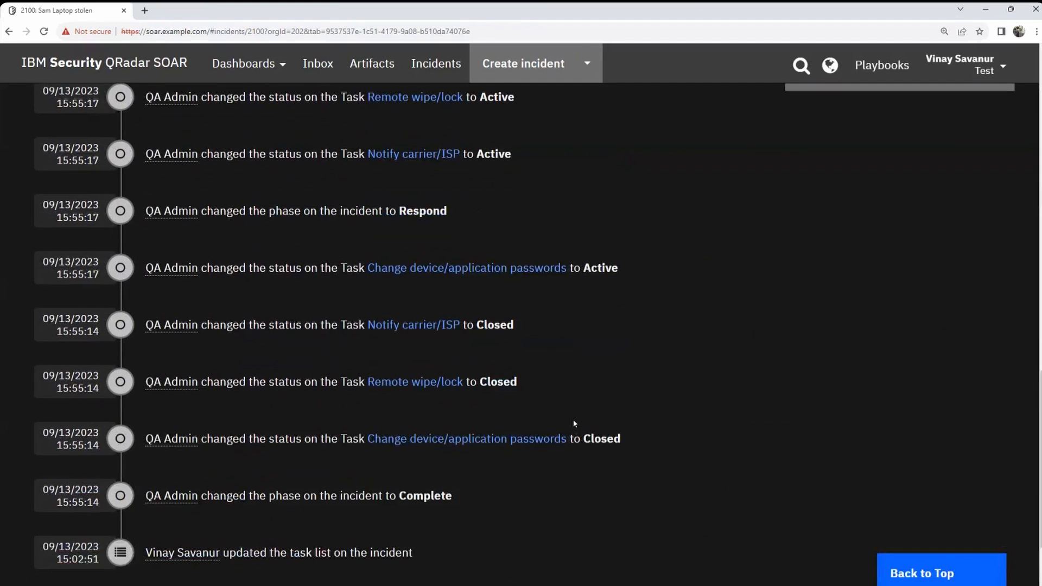
scroll(620, 390, "up", 6)
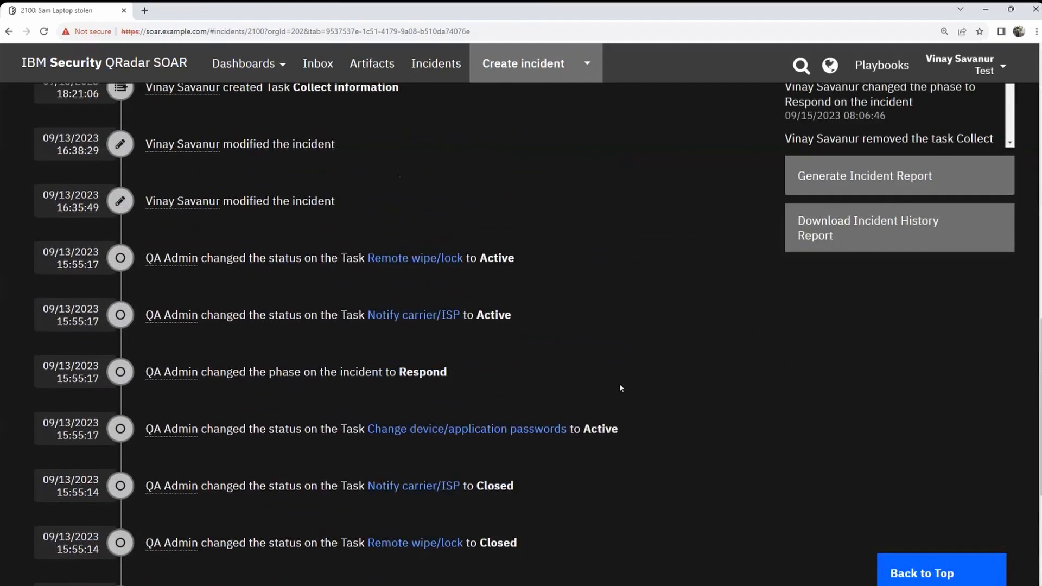
scroll(623, 387, "up", 9)
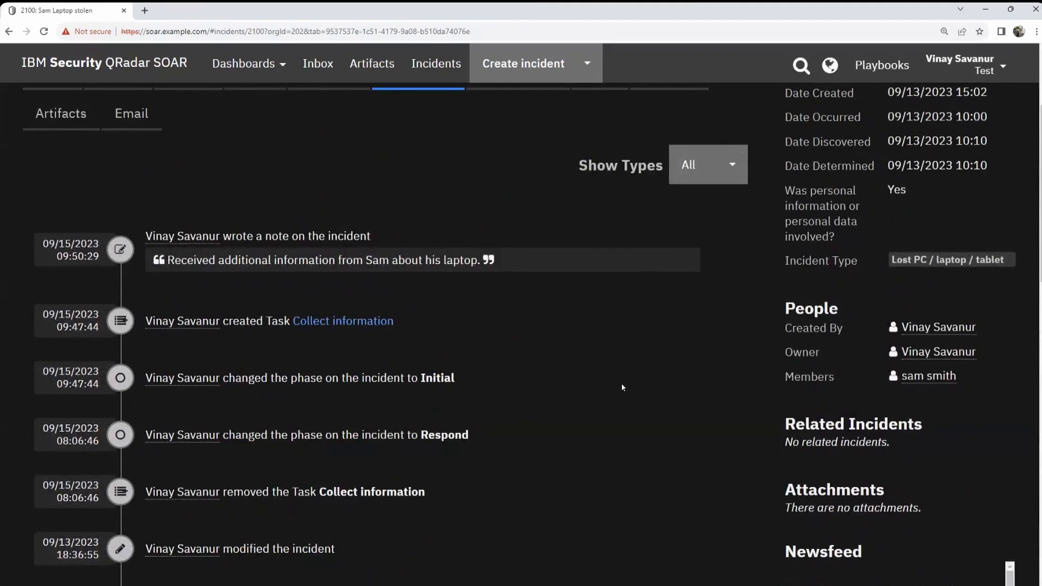
scroll(586, 354, "up", 3)
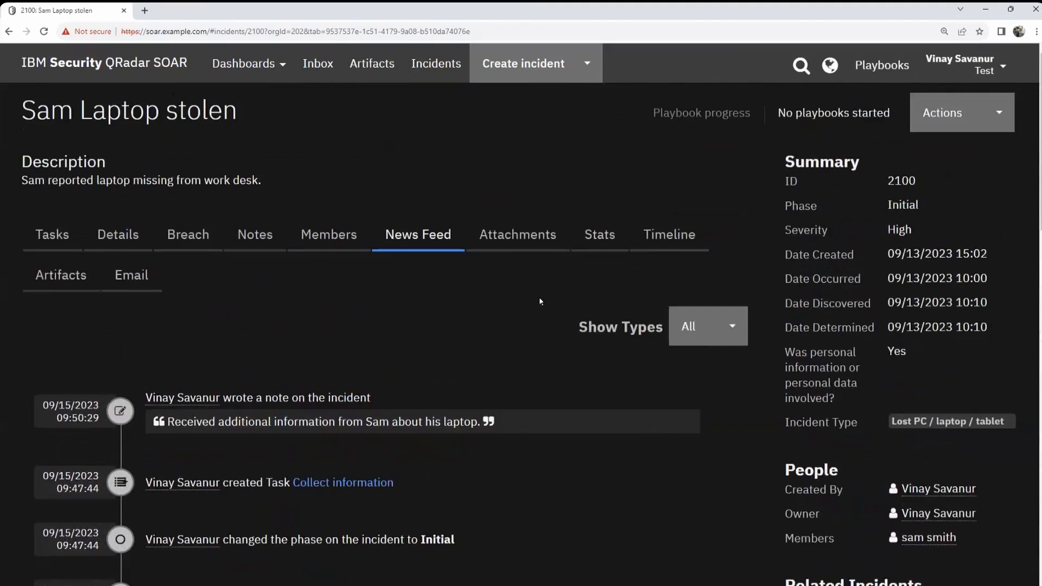
left_click(523, 239)
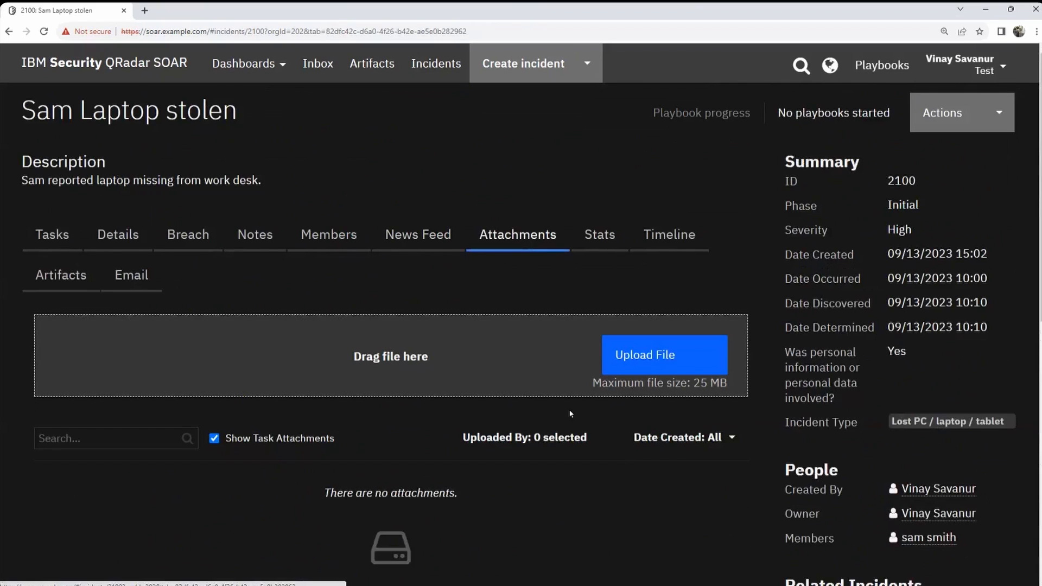
Step: Check the empty Attachments view, then bring up the Stats task-owner charts
scroll(619, 460, "down", 1)
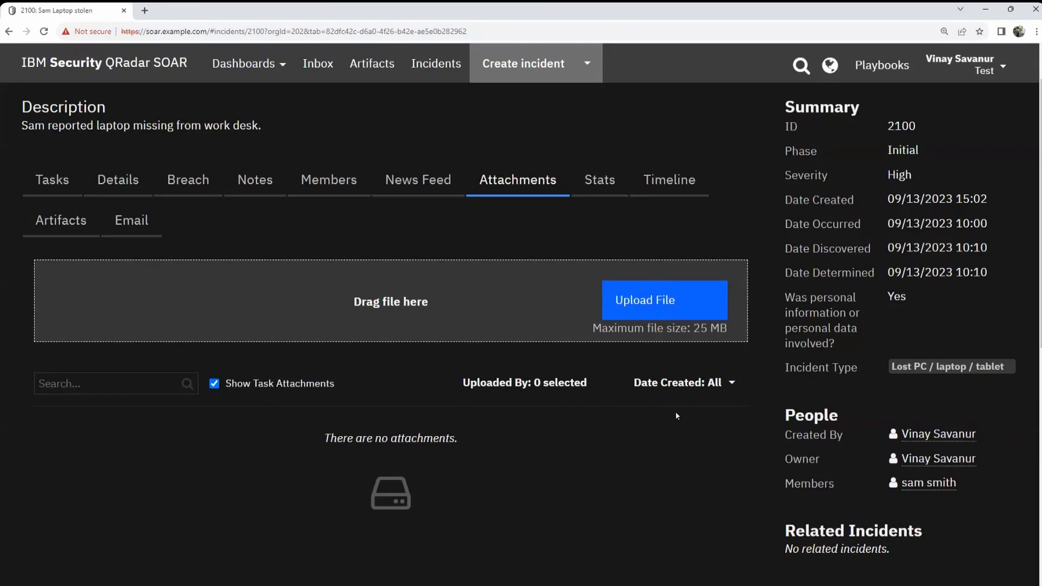
left_click(599, 179)
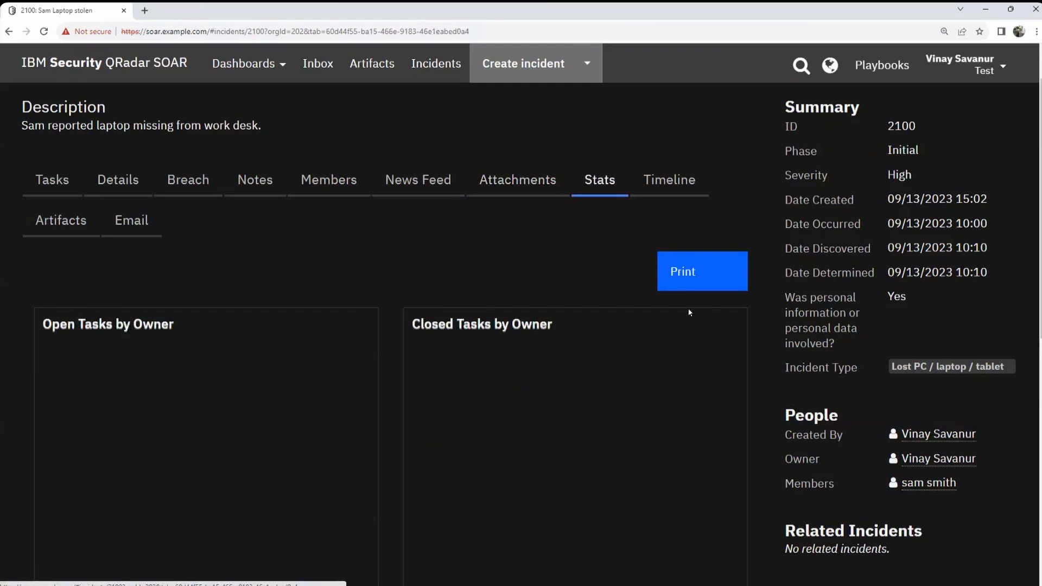
scroll(188, 234, "down", 1)
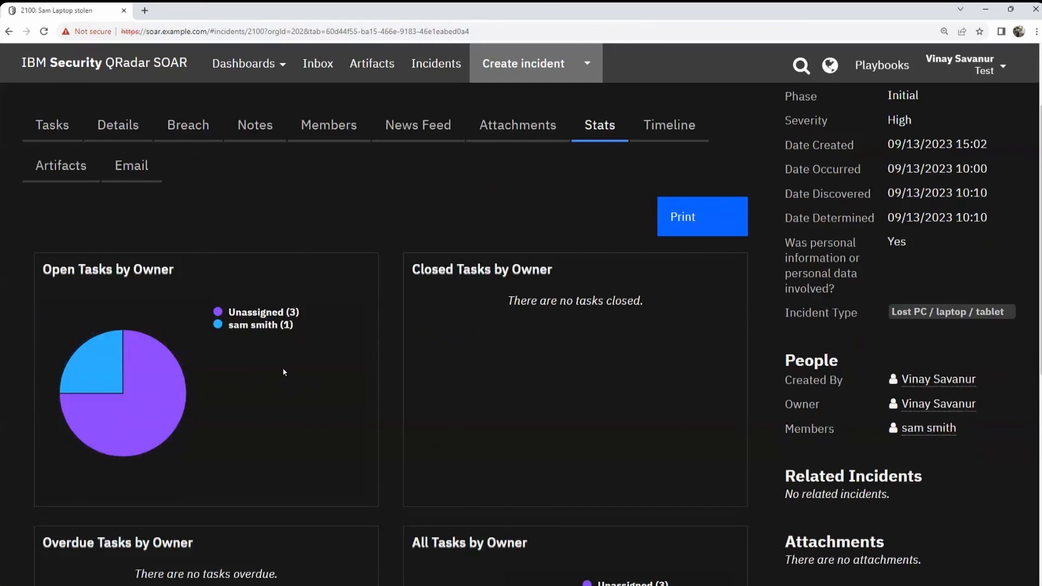
scroll(176, 269, "down", 2)
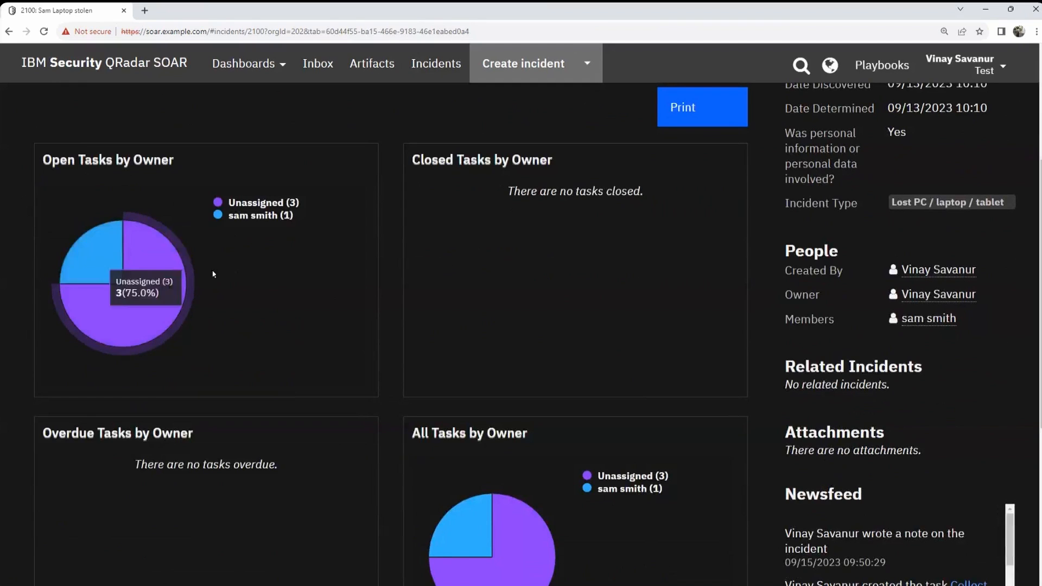
scroll(603, 289, "down", 4)
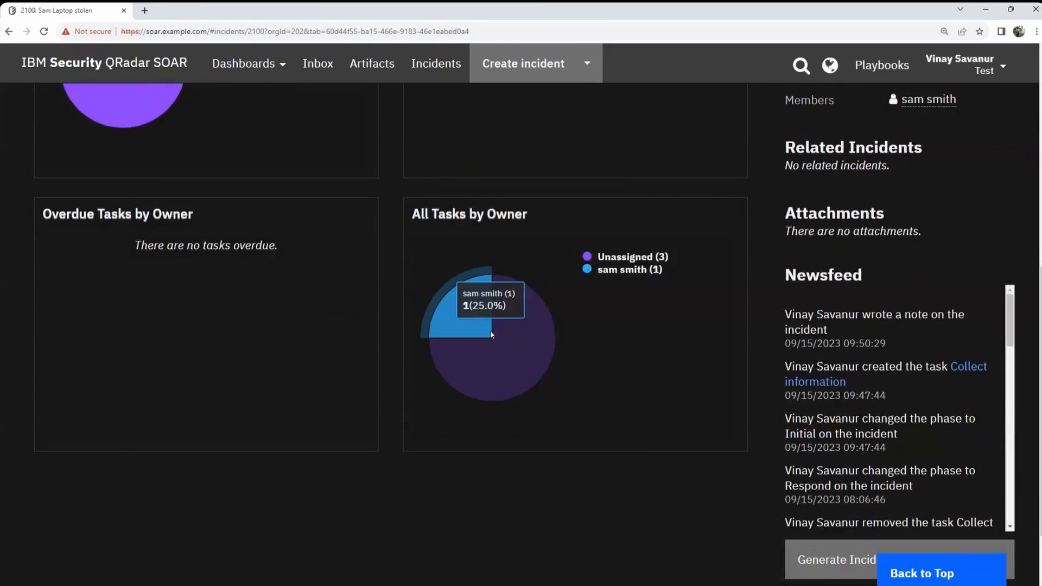
scroll(724, 393, "up", 5)
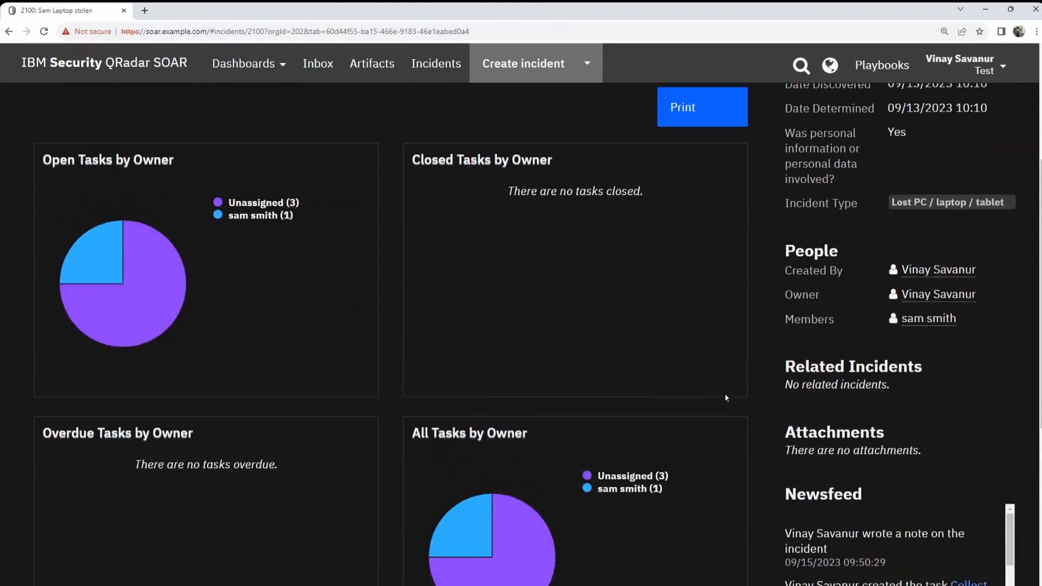
scroll(725, 393, "up", 3)
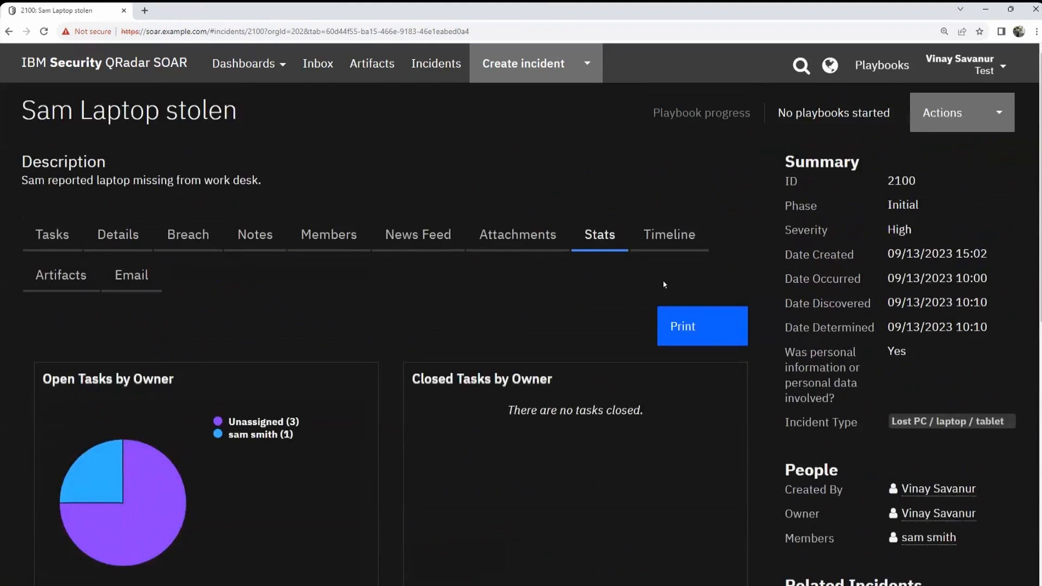
Step: Show incident 2100's Timeline and scroll through the open-task chart and empty Milestones
left_click(671, 239)
scroll(688, 320, "down", 2)
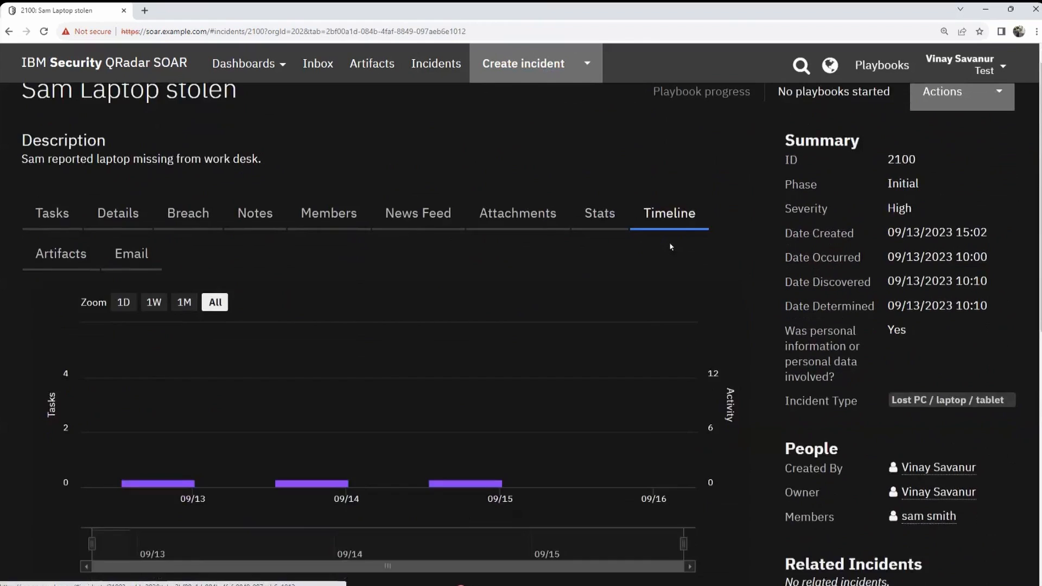
scroll(716, 359, "down", 2)
scroll(714, 359, "up", 2)
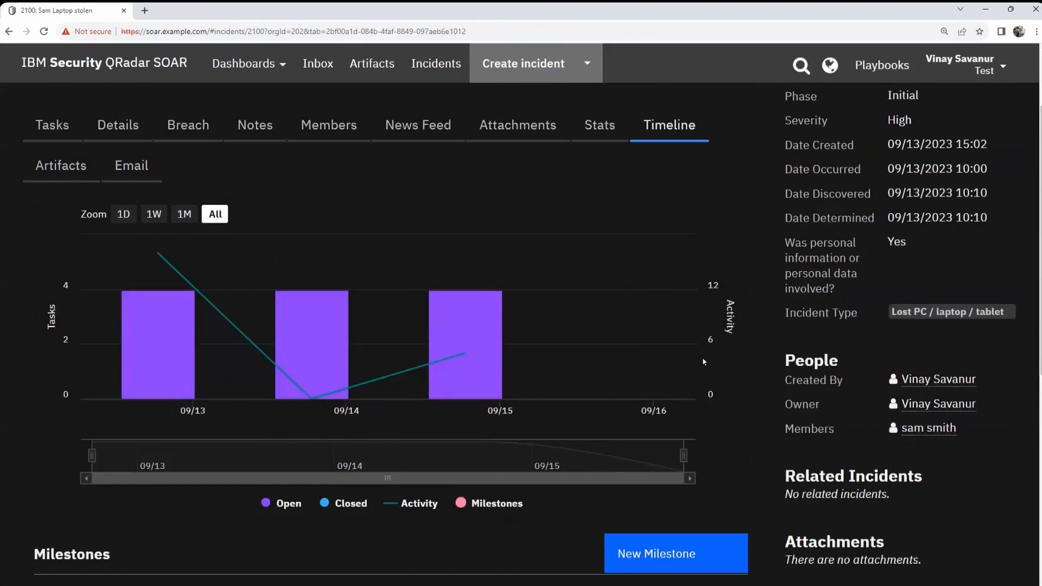
scroll(703, 357, "down", 1)
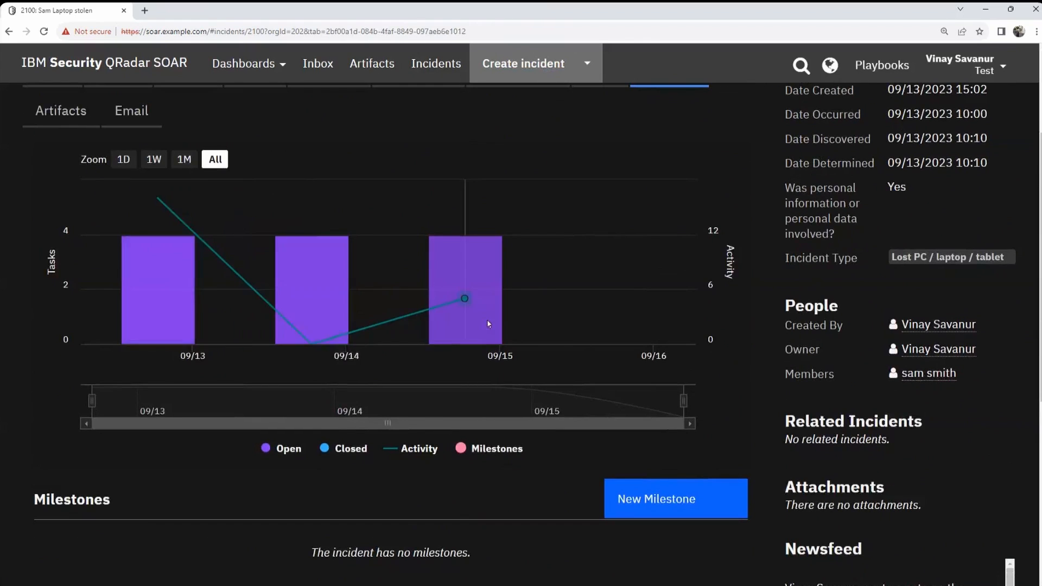
scroll(203, 215, "up", 1)
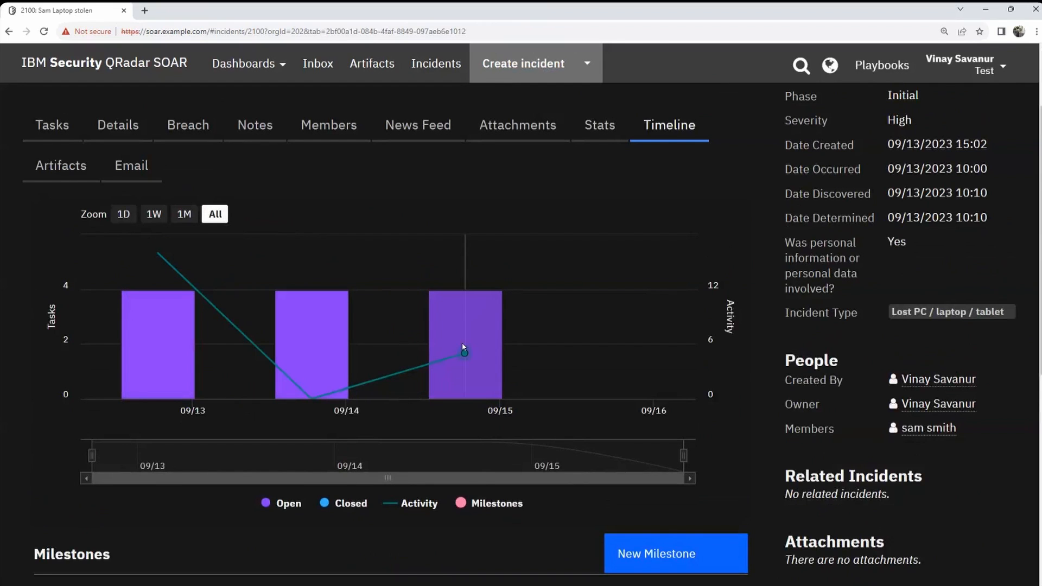
scroll(291, 274, "down", 1)
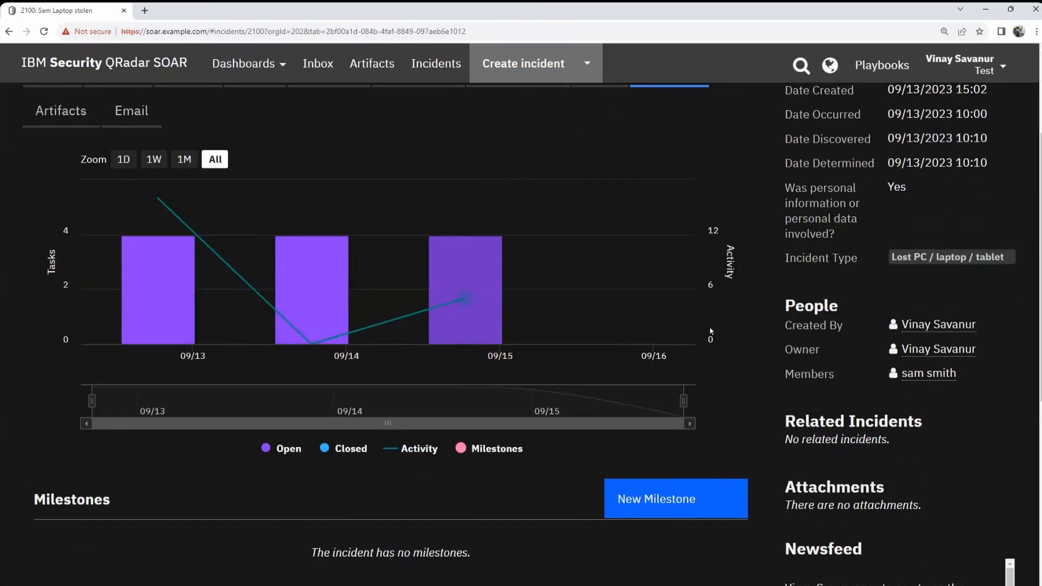
scroll(693, 371, "down", 2)
scroll(676, 290, "down", 2)
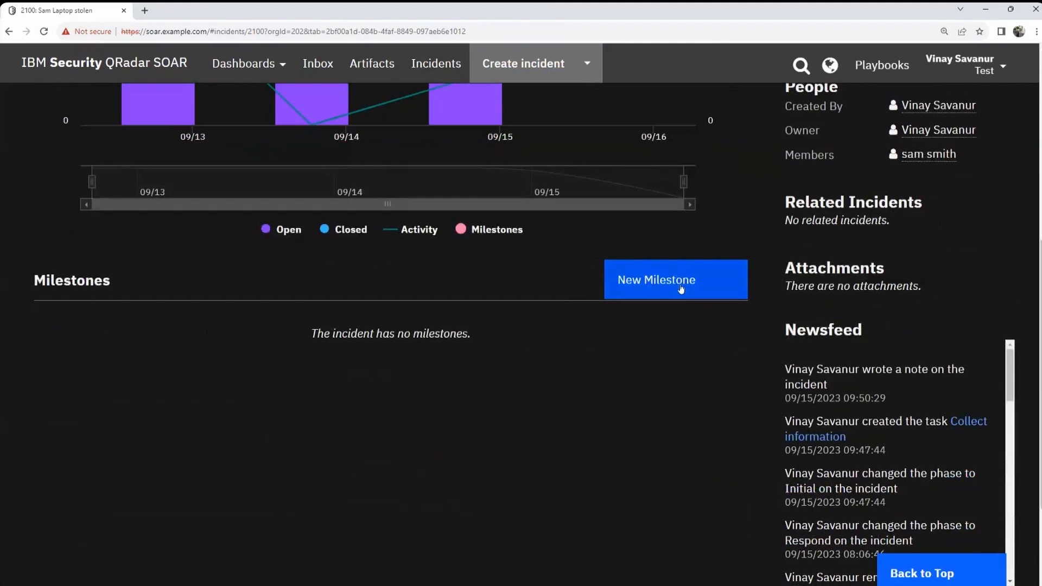
scroll(677, 291, "up", 4)
scroll(662, 396, "down", 2)
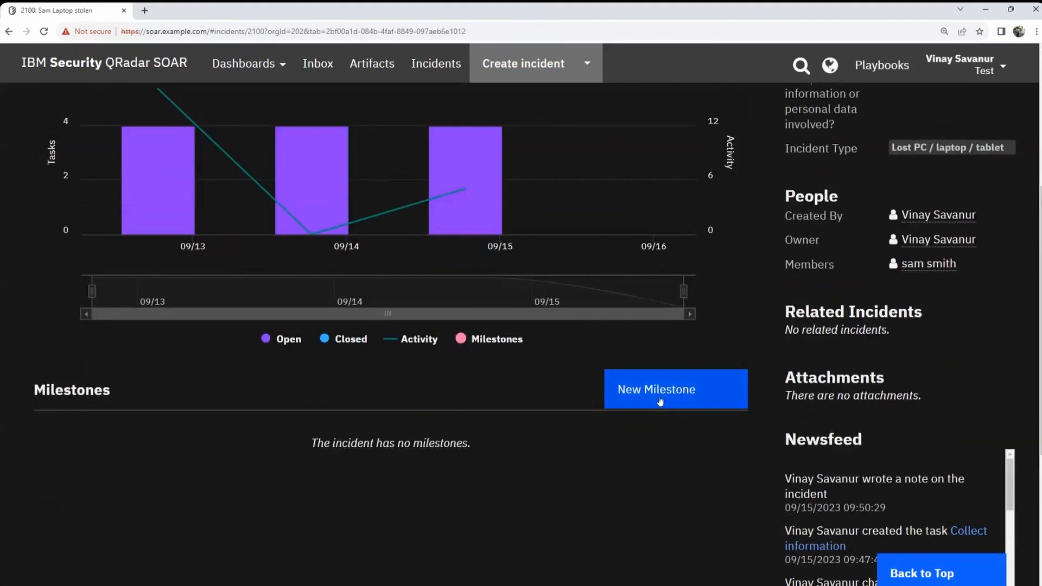
scroll(735, 397, "up", 2)
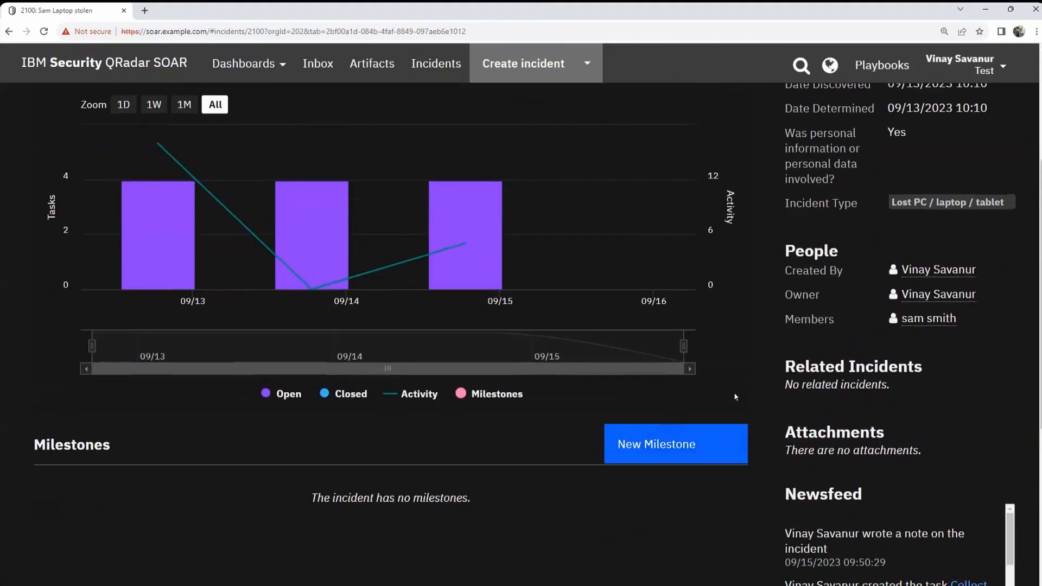
scroll(735, 397, "up", 3)
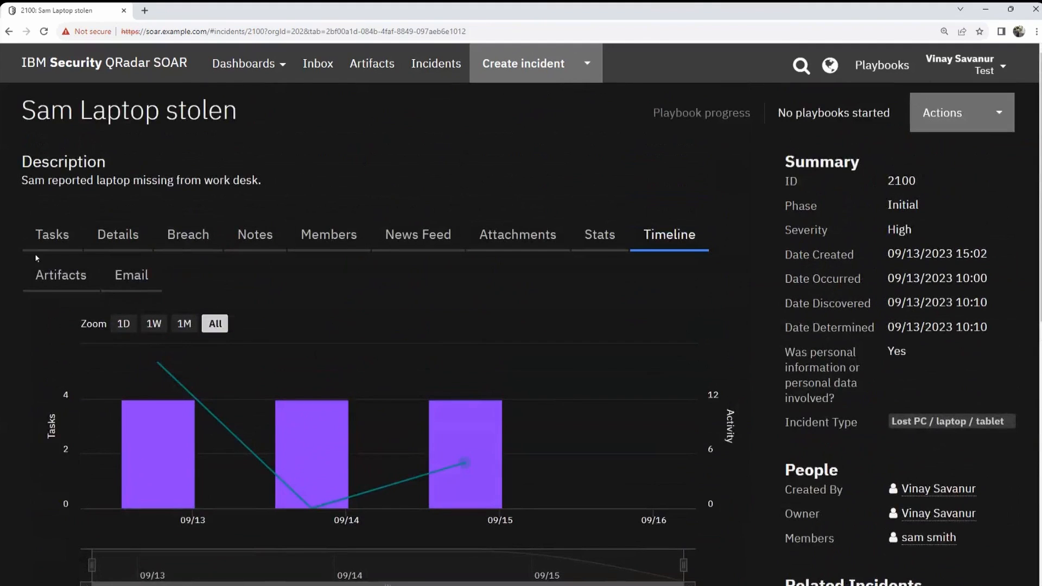
Step: Show the Artifacts view and confirm incident 2100 has no artifacts
left_click(63, 275)
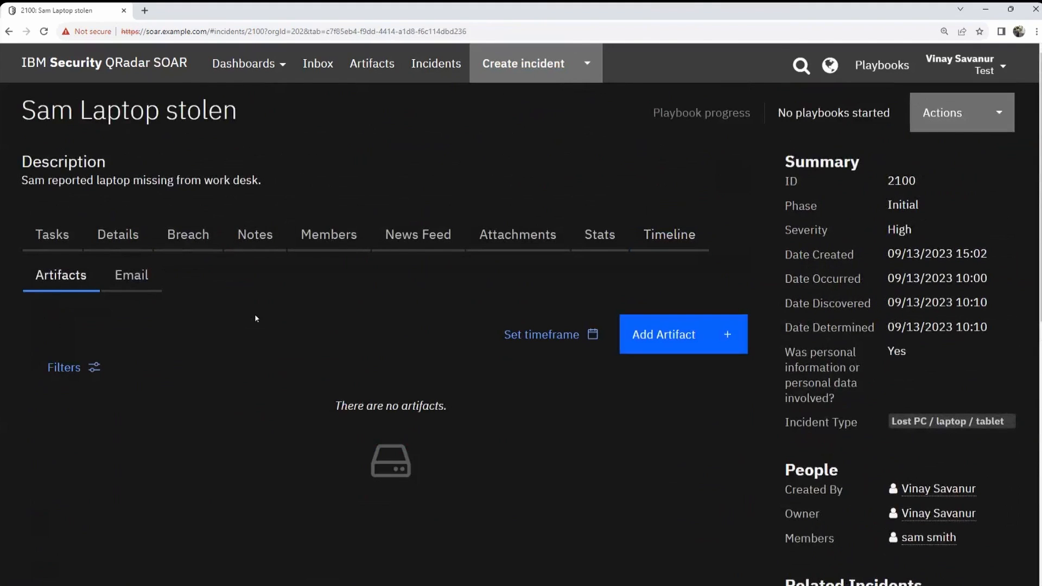
scroll(348, 334, "down", 3)
scroll(358, 323, "up", 3)
Step: Start a new artifact, browse the Type list without choosing, and cancel the form
left_click(673, 334)
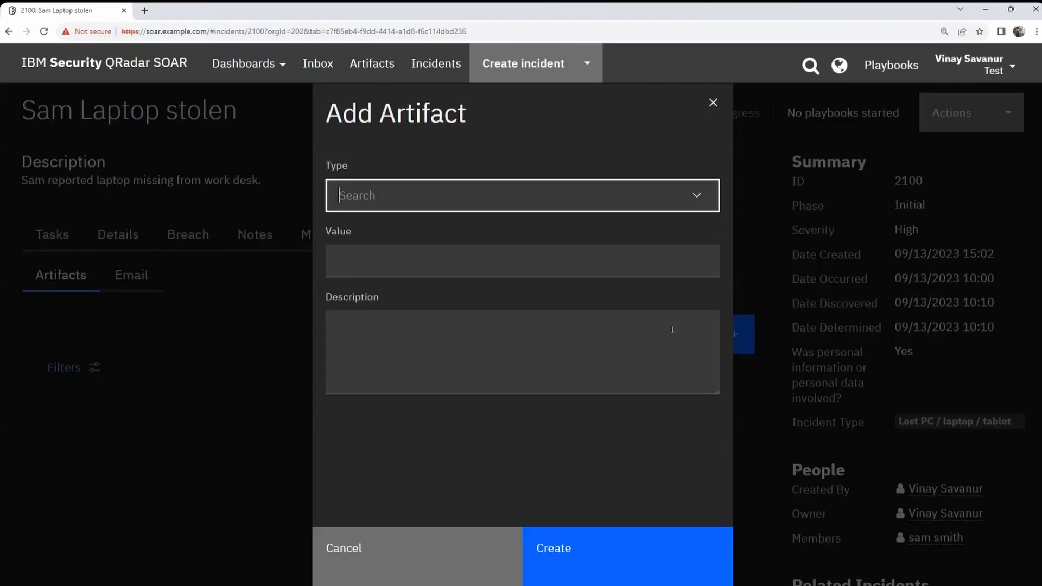
left_click(701, 202)
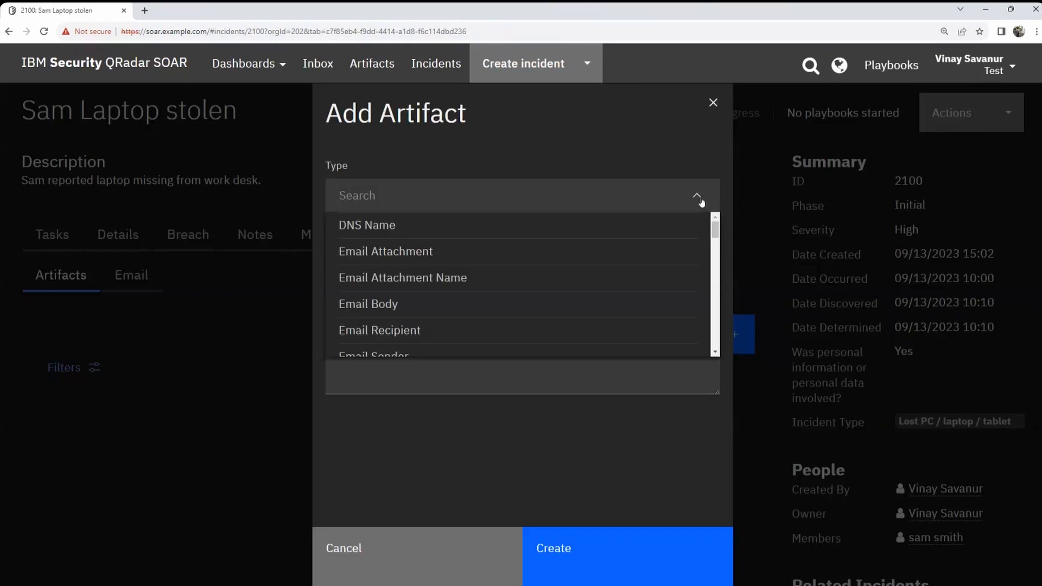
scroll(676, 285, "down", 2)
scroll(675, 285, "down", 6)
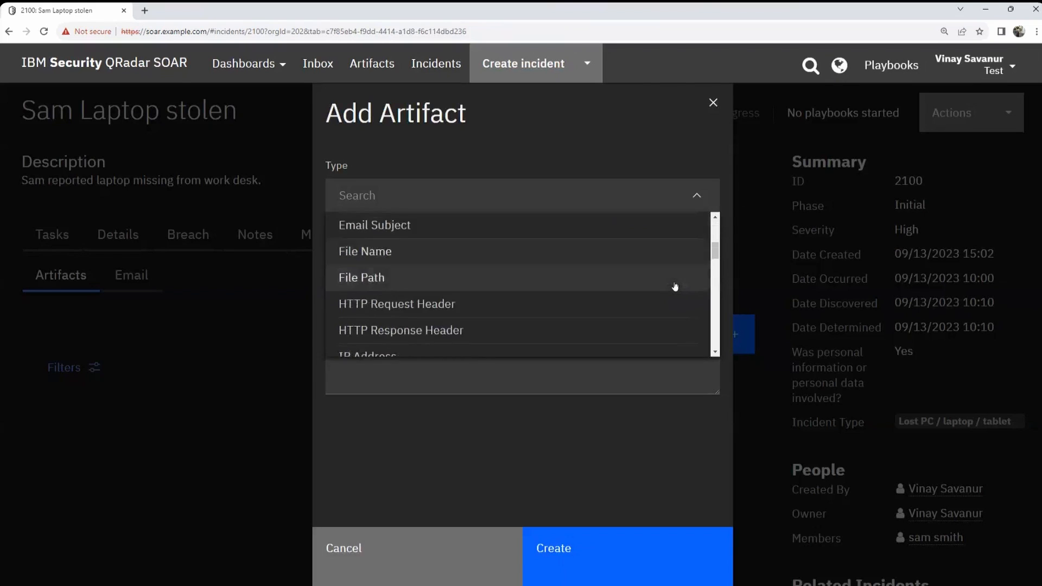
scroll(674, 286, "up", 7)
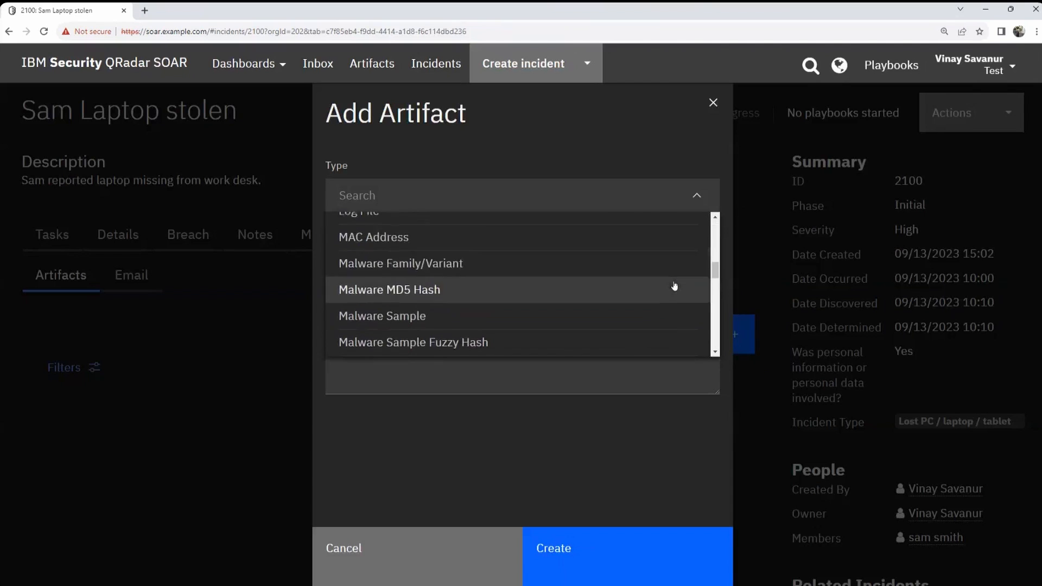
scroll(673, 285, "up", 1)
scroll(676, 284, "down", 8)
scroll(675, 282, "down", 10)
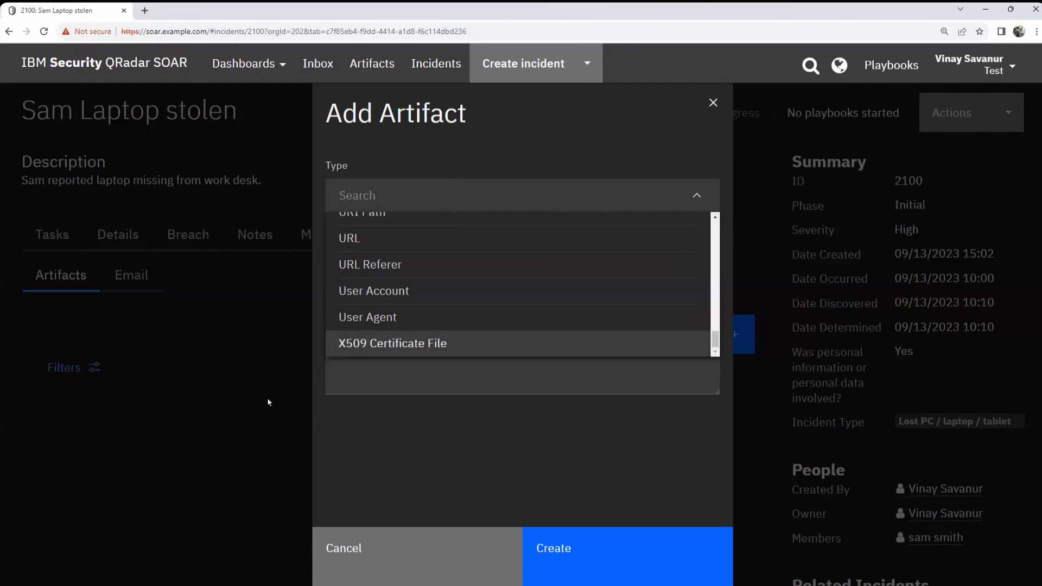
left_click(438, 371)
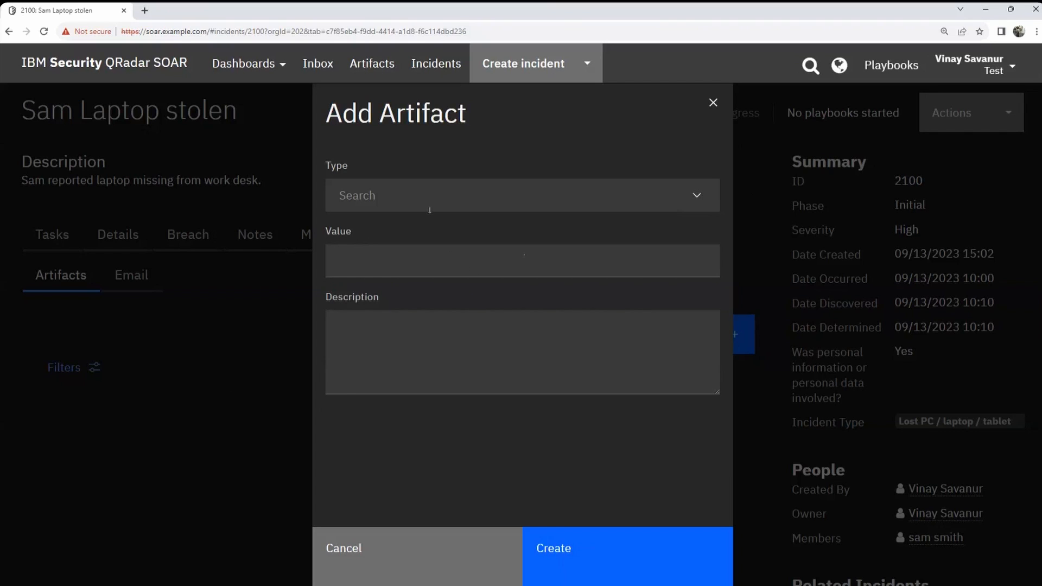
left_click(429, 549)
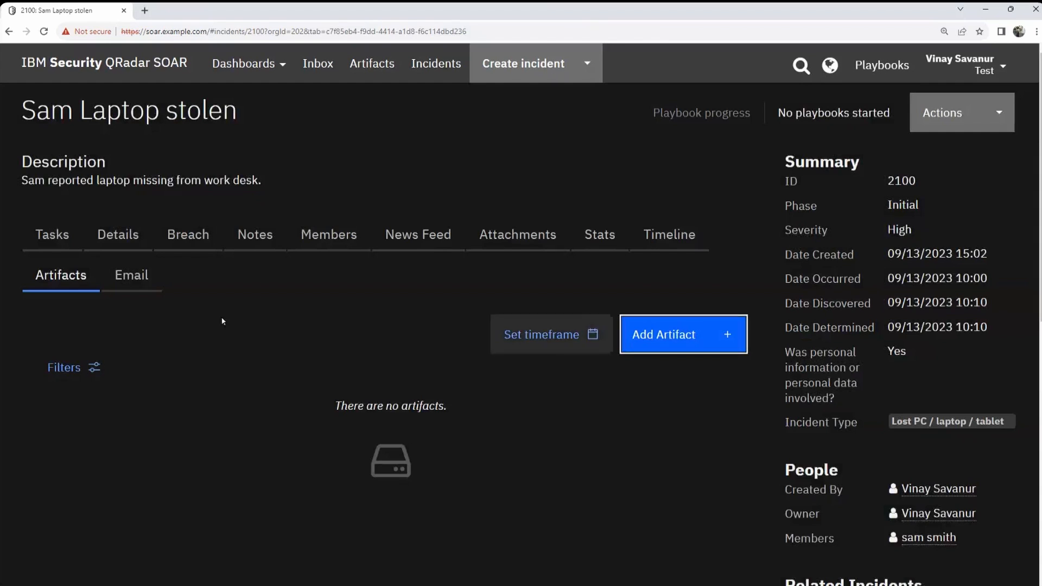
Step: Look over incident 2100's Email section, then leave it via the top navigation bar
left_click(151, 276)
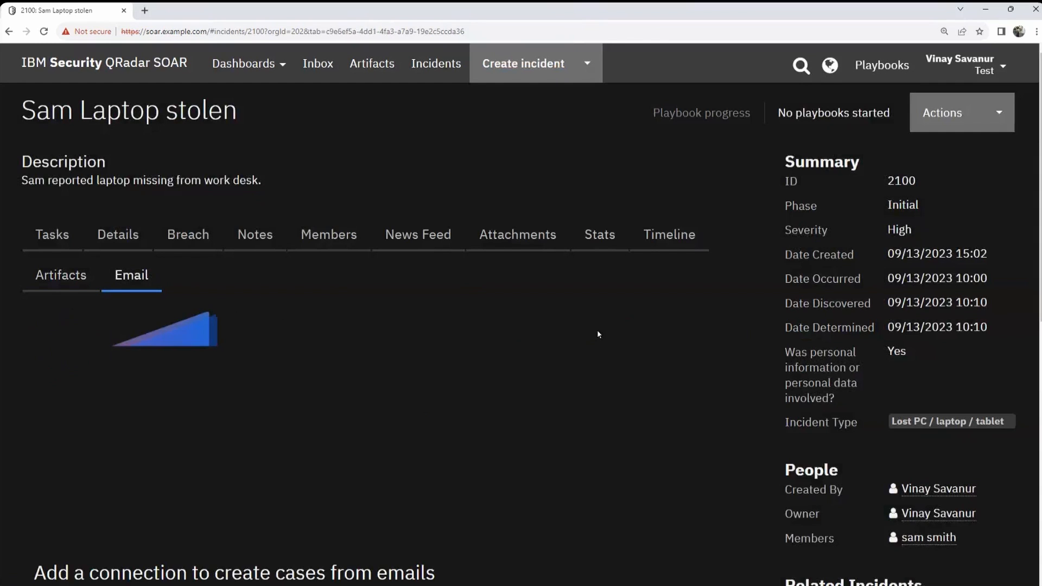
scroll(598, 327, "down", 5)
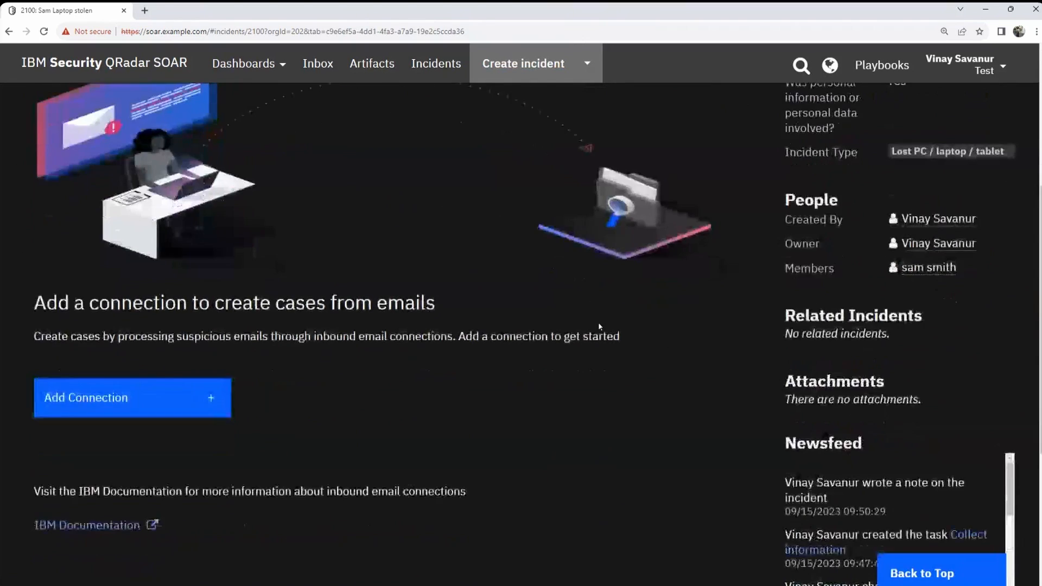
scroll(598, 321, "up", 3)
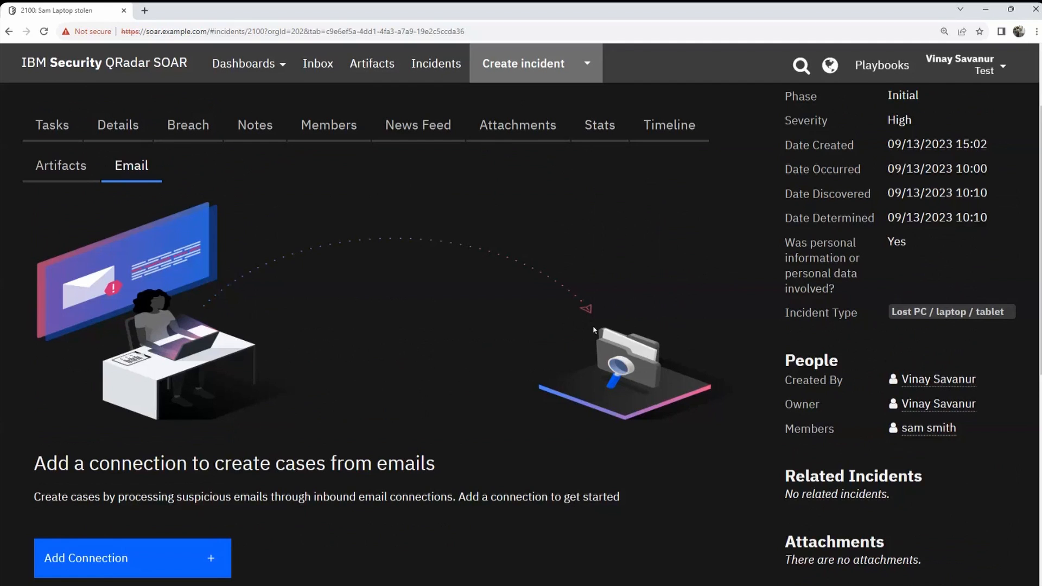
scroll(594, 329, "up", 3)
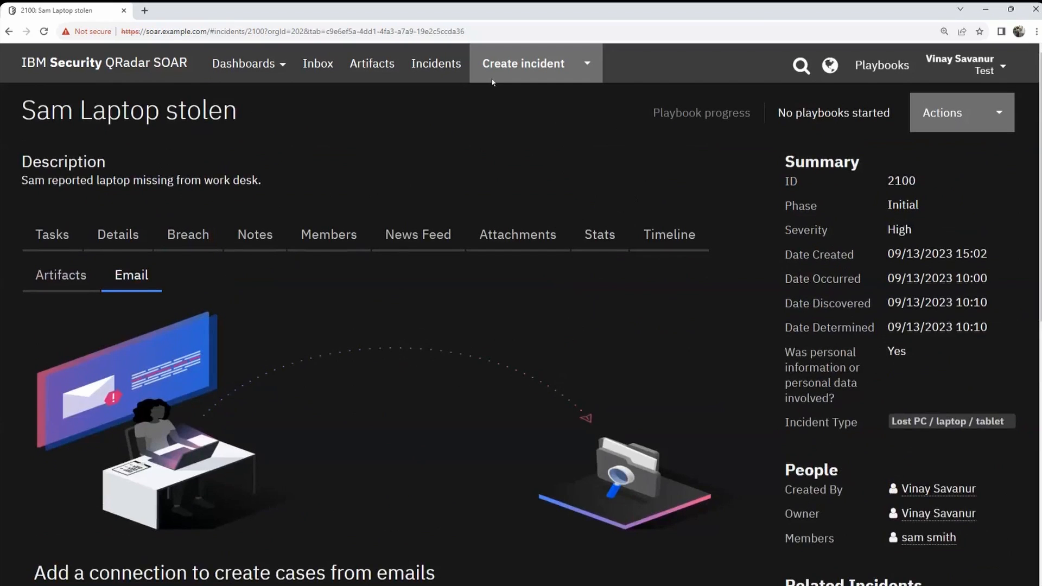
left_click(354, 64)
Step: From the Incidents list, start creating a new incident
left_click(435, 65)
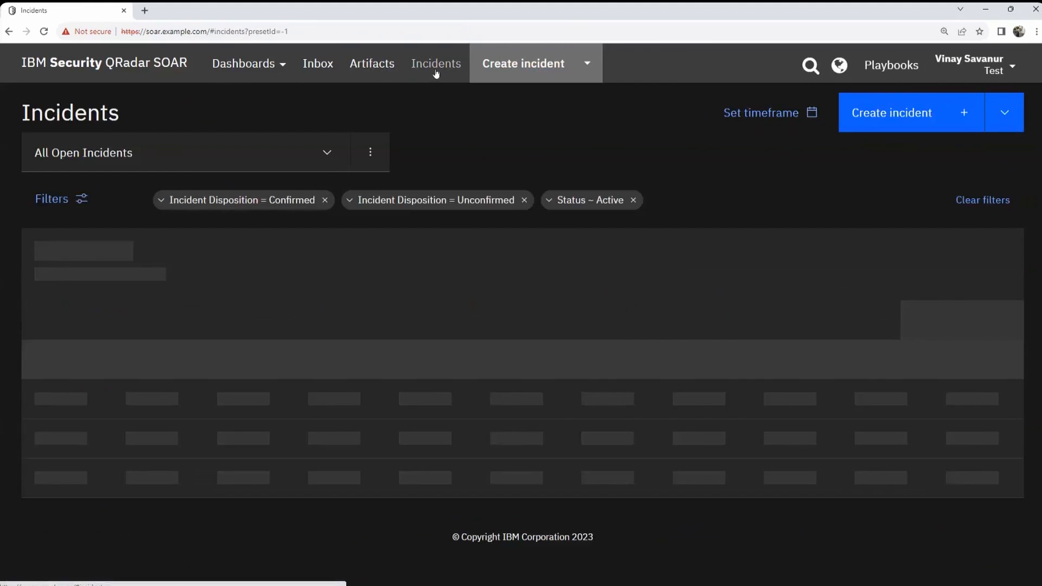
scroll(496, 260, "down", 3)
scroll(448, 284, "up", 3)
left_click(587, 63)
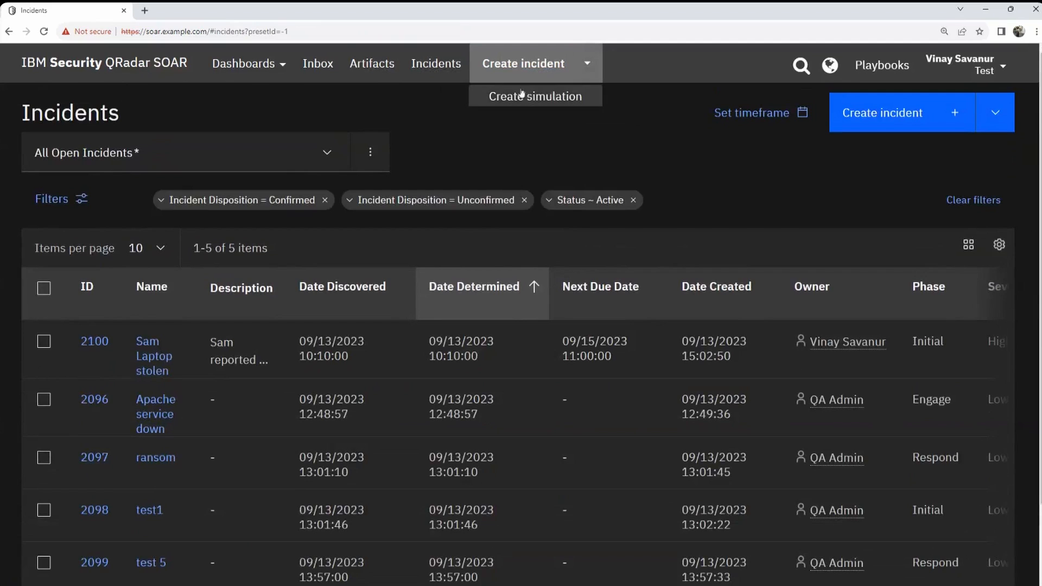
left_click(522, 72)
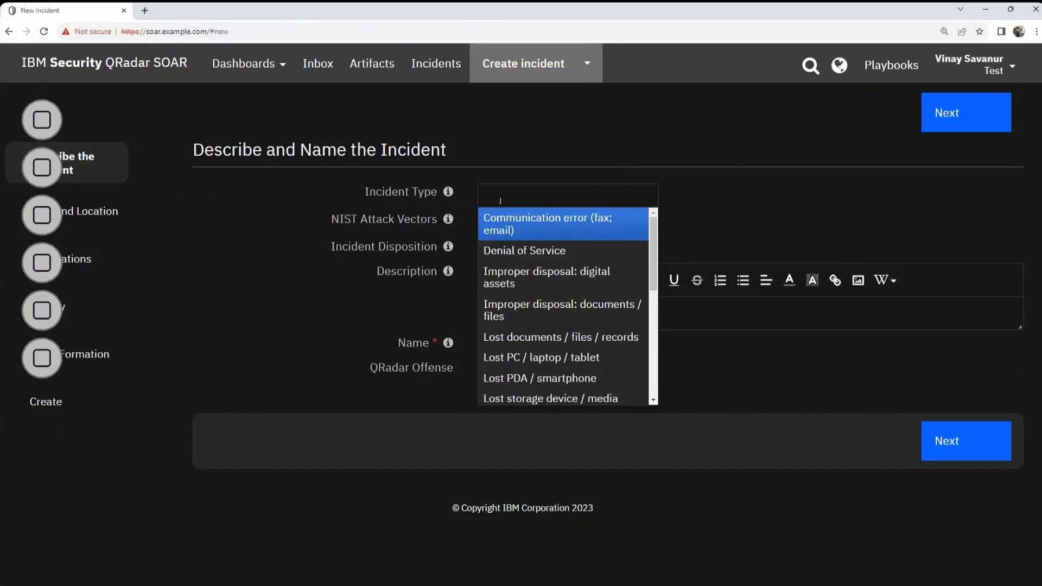
Step: Set type Lost documents/files/records, NIST vector E-mail and disposition Confirmed
left_click_drag(659, 277, 655, 288)
scroll(655, 287, "down", 2)
left_click(593, 255)
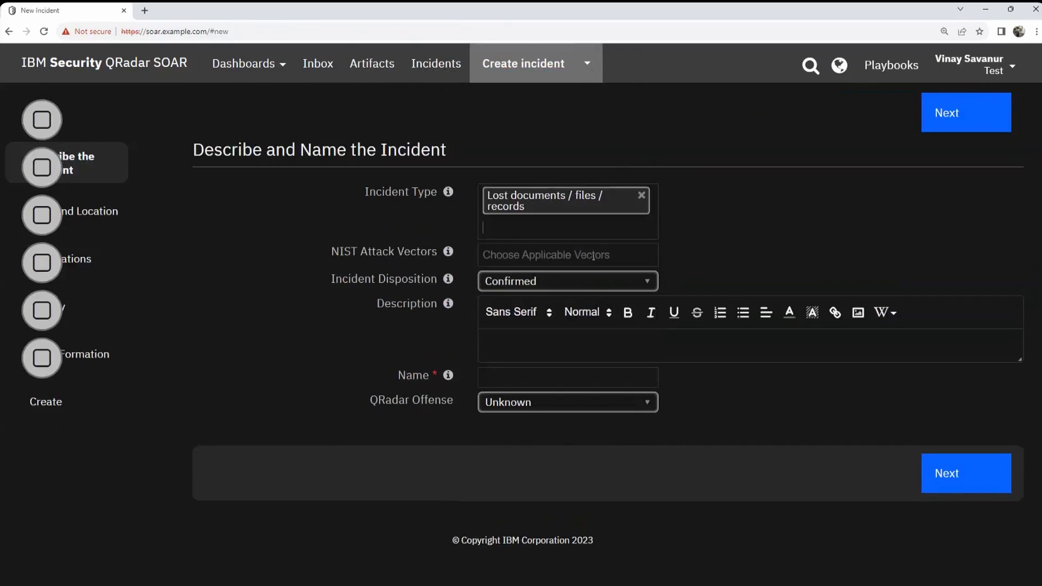
left_click(570, 256)
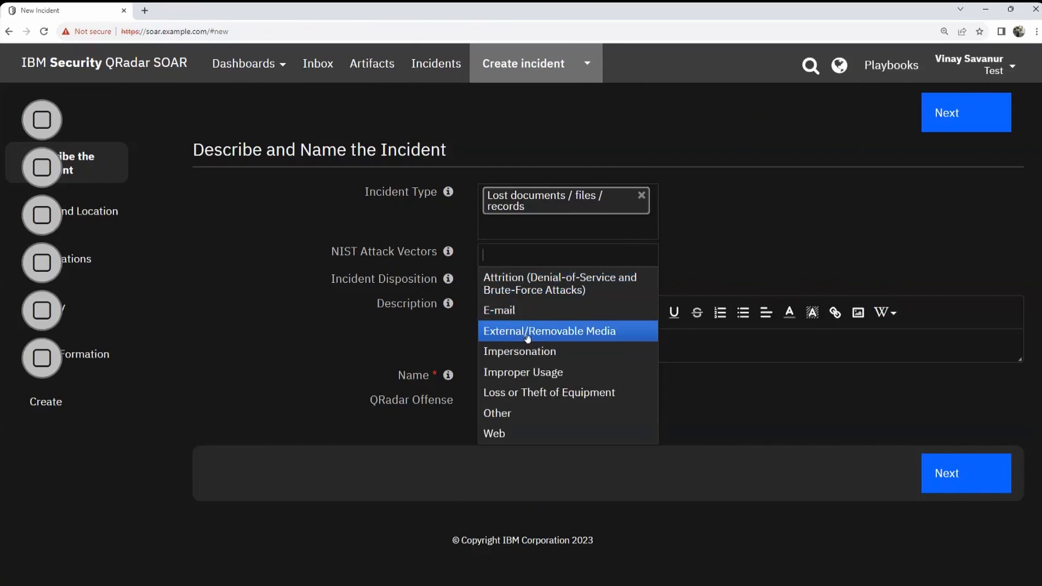
left_click(527, 315)
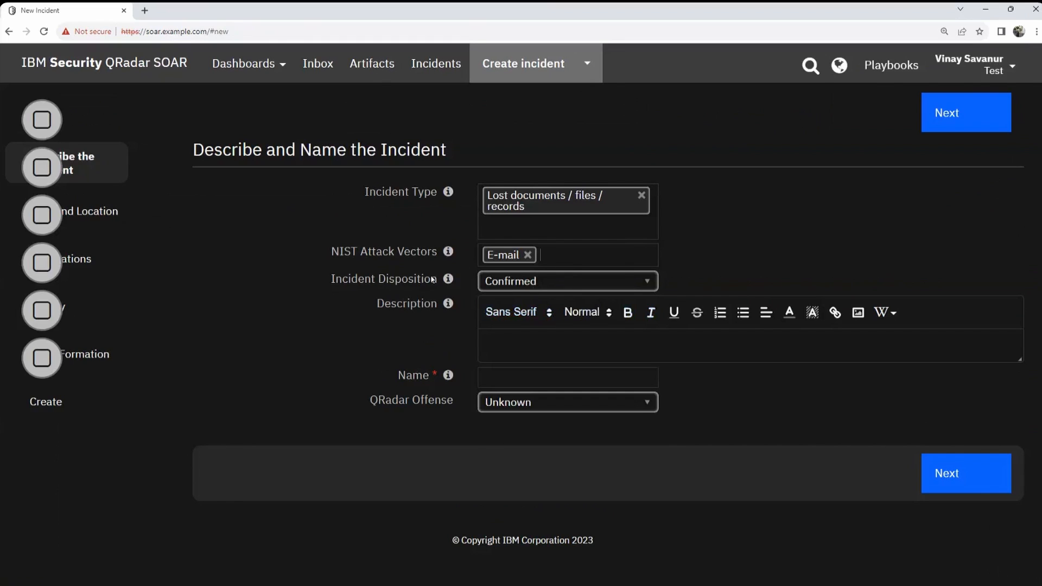
mouse_move(448, 278)
left_click(520, 281)
left_click(519, 285)
left_click(519, 286)
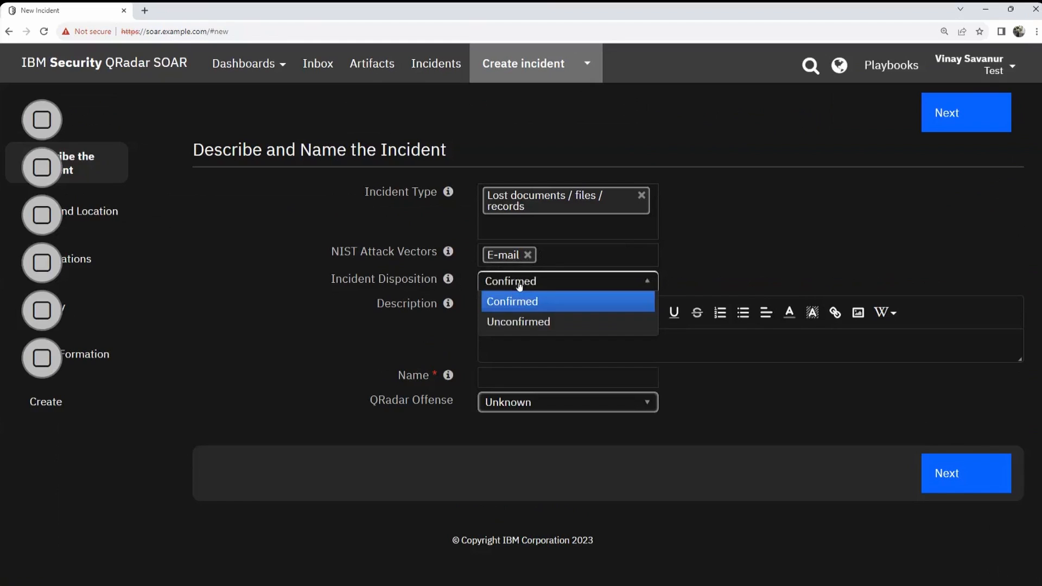
left_click(526, 299)
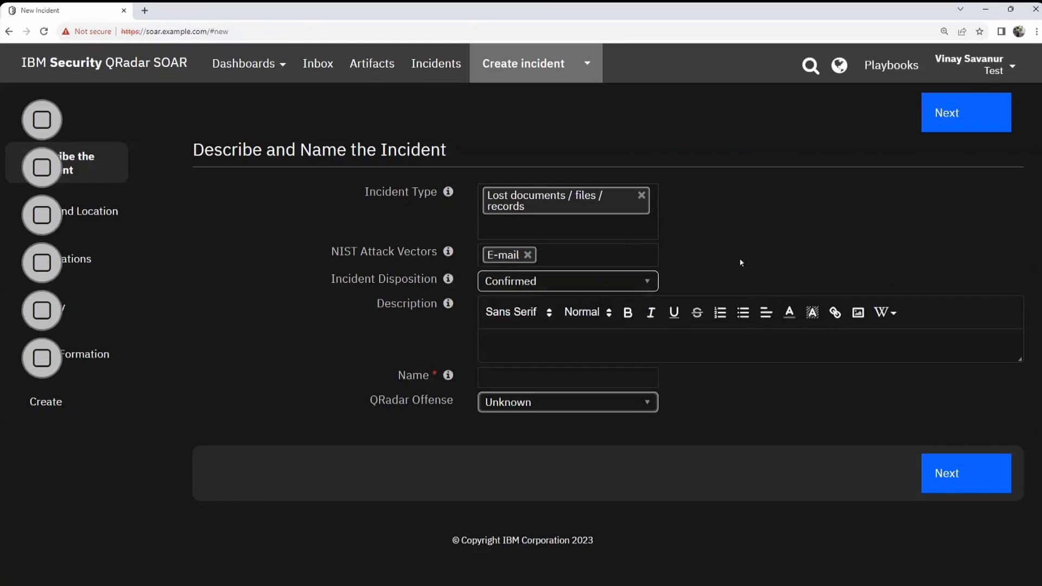
Step: Describe it as 'Email printout missing from printer room.', name it 'Email printout missing', offense Unknown
left_click(521, 345)
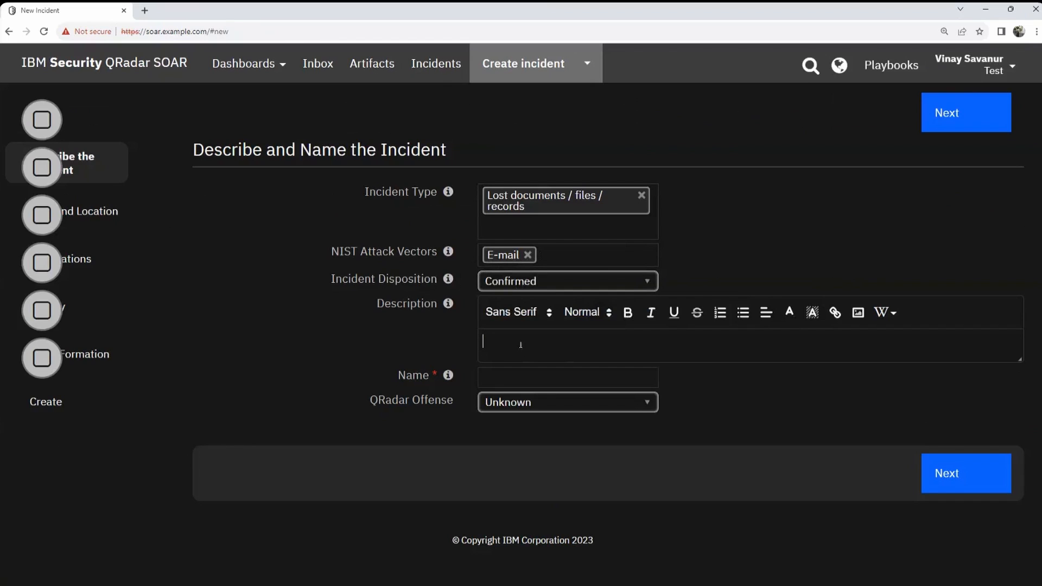
type("Email prinout missing")
key("BackSpace")
key("BackSpace")
key("BackSpace")
key("BackSpace")
key("BackSpace")
key("BackSpace")
key("BackSpace")
key("BackSpace")
key("BackSpace")
key("BackSpace")
key("BackSpace")
type("out missing from printer roo")
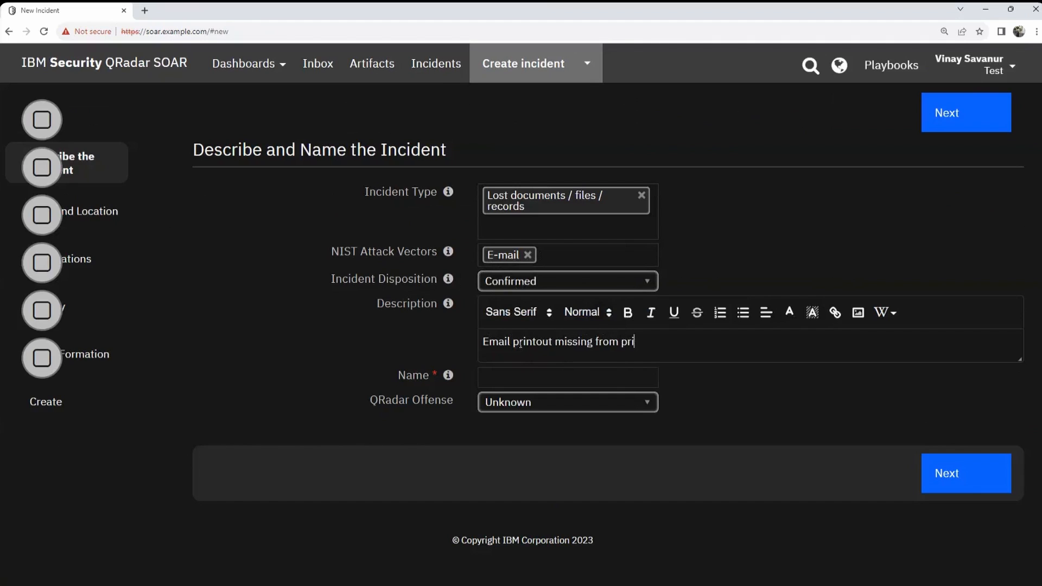
key("BackSpace")
key("BackSpace")
type("oom.")
left_click(493, 375)
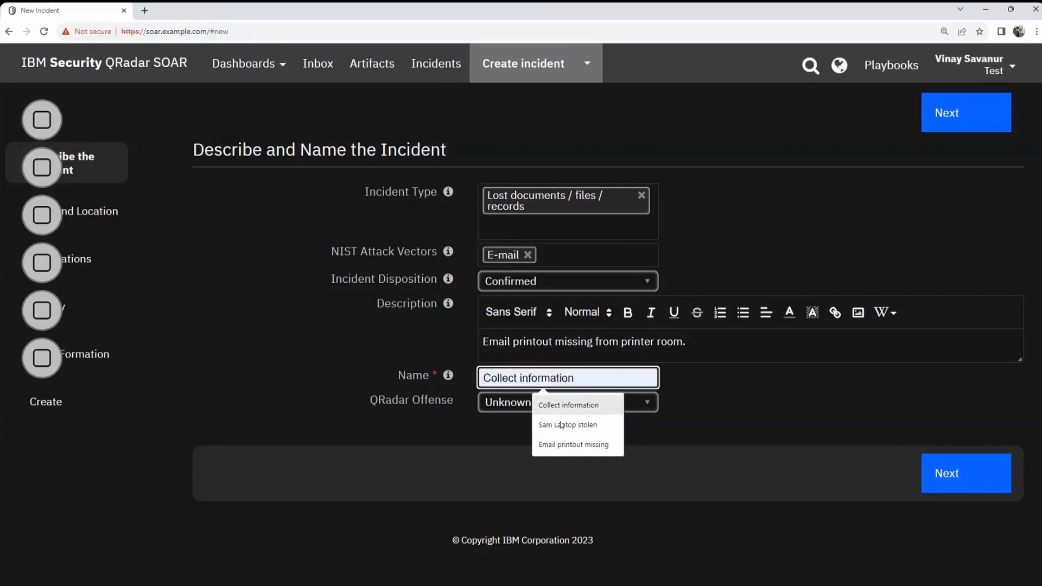
left_click(565, 445)
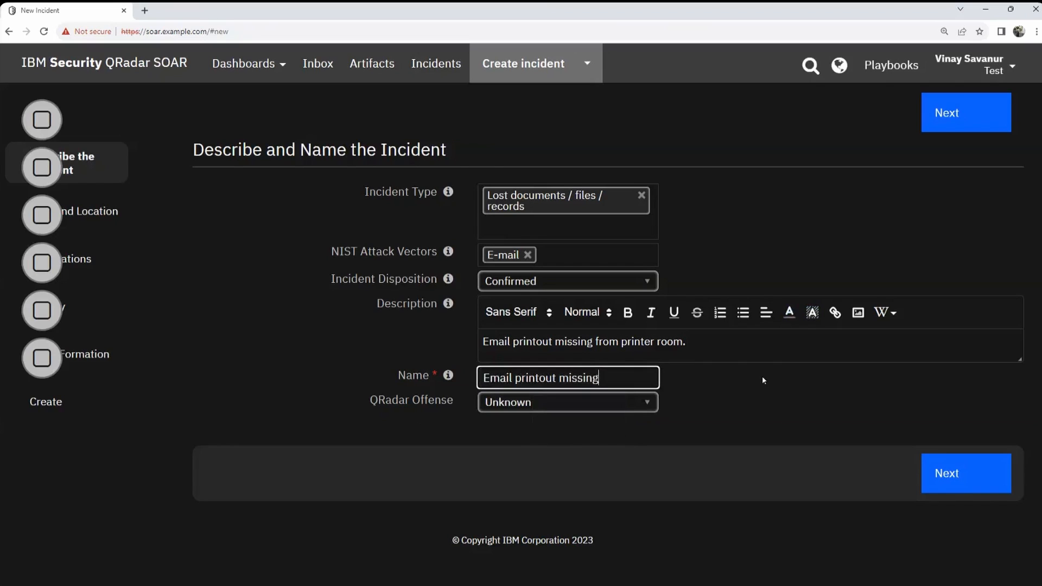
left_click(584, 408)
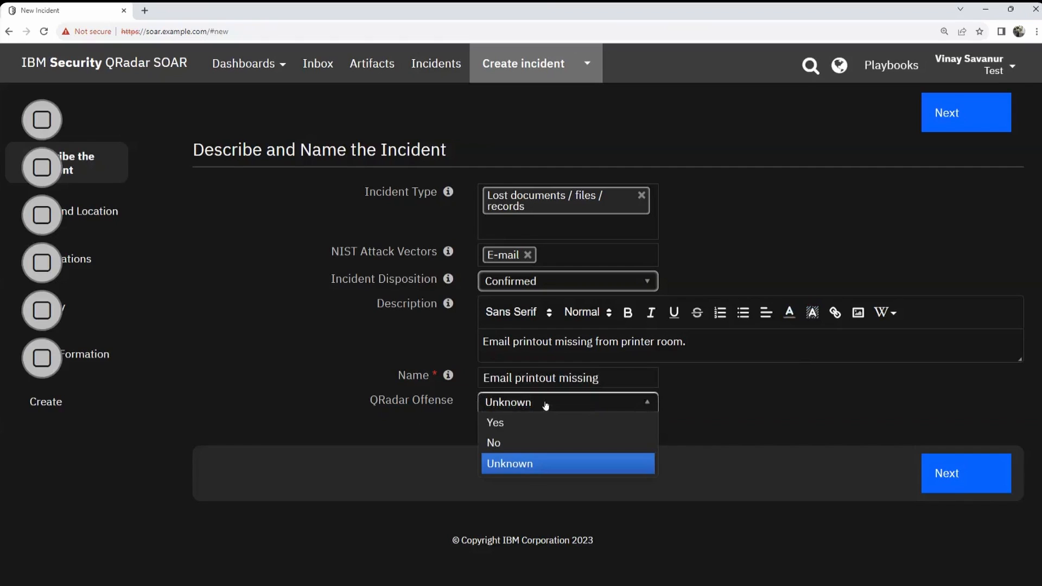
left_click(528, 467)
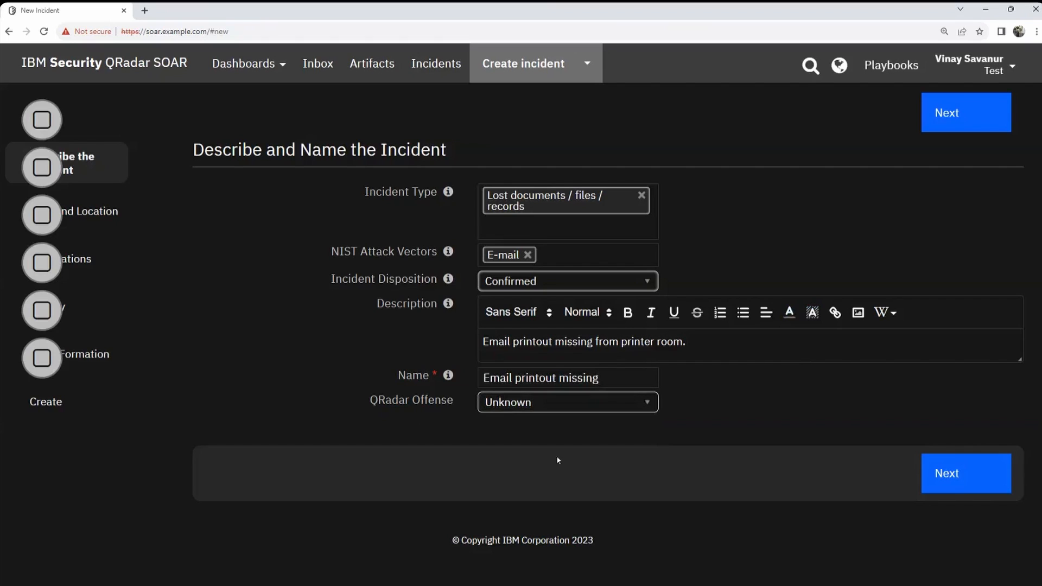
Step: Set Date Occurred to 09/15/2023 09:00 and Date Discovered time to 09:05:19
left_click(981, 479)
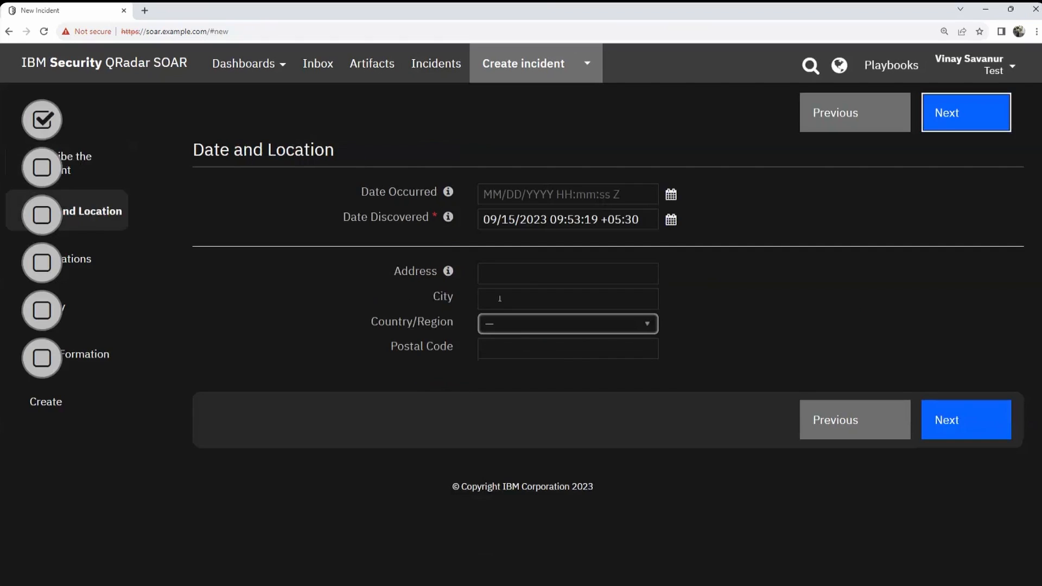
left_click(671, 194)
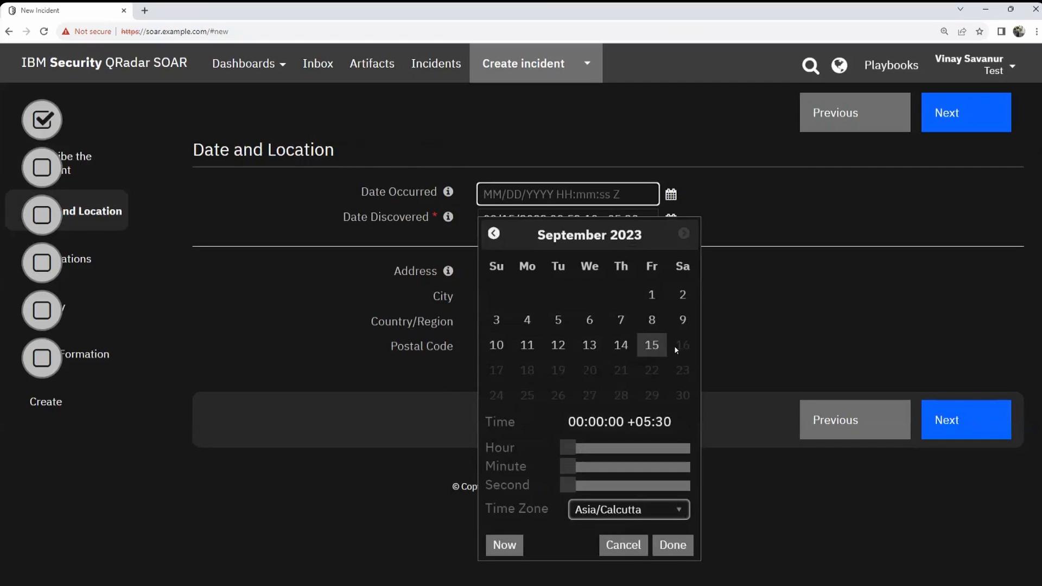
left_click(659, 352)
left_click_drag(566, 448, 616, 451)
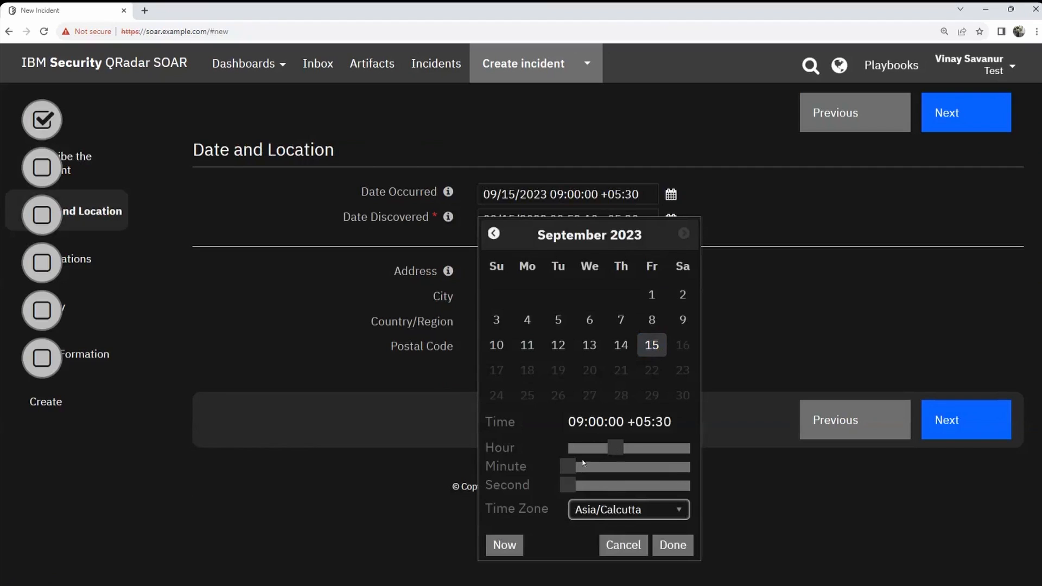
left_click(673, 544)
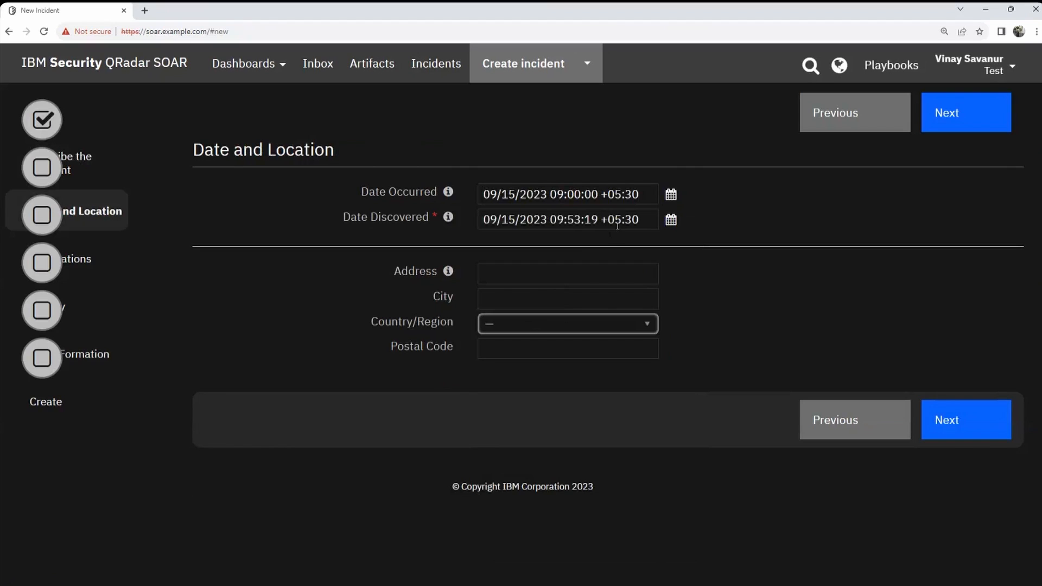
left_click(670, 221)
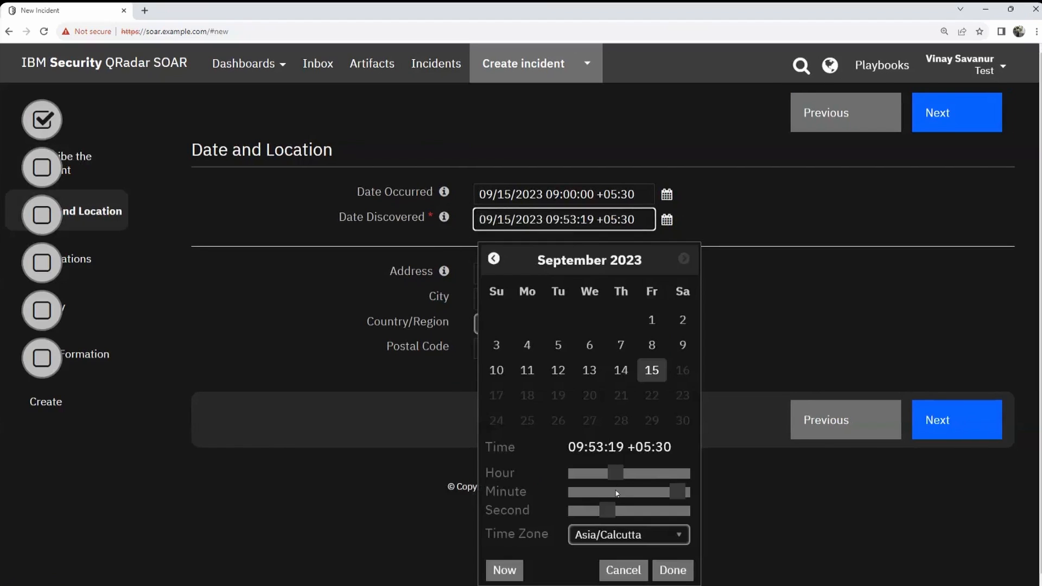
left_click_drag(678, 491, 584, 493)
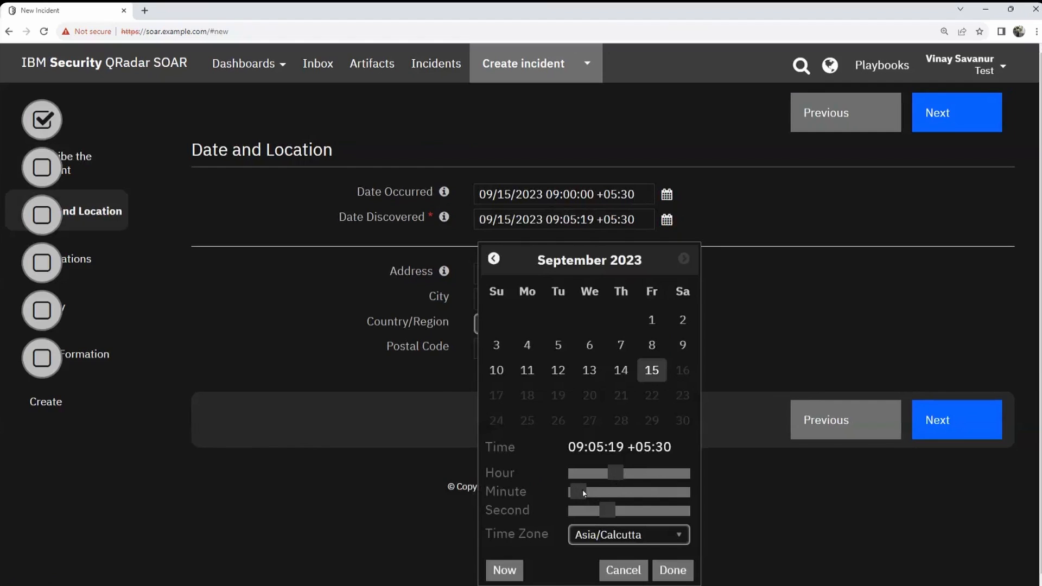
left_click(672, 570)
Step: Fill the location with a saved address, city Pune, country India and saved postal code
left_click(540, 274)
left_click(553, 300)
left_click(514, 304)
left_click(546, 326)
left_click(502, 328)
type("india")
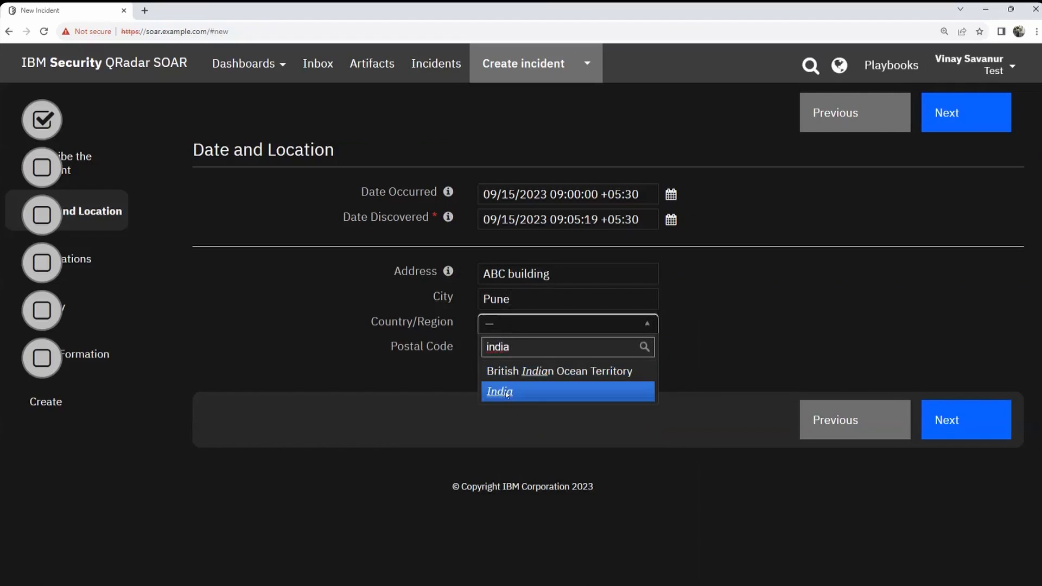
left_click(507, 392)
left_click(542, 349)
left_click(576, 379)
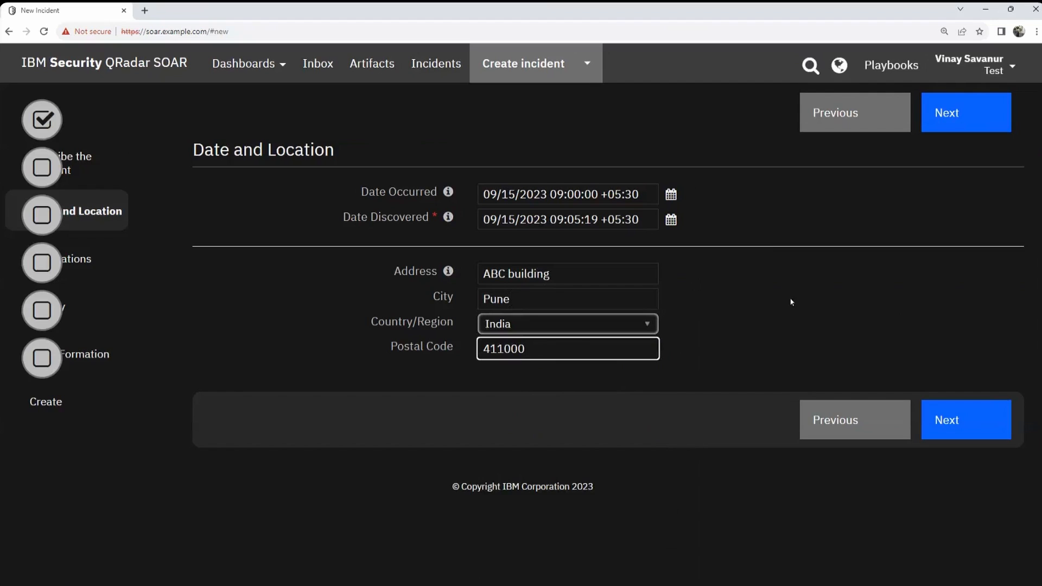
left_click(930, 418)
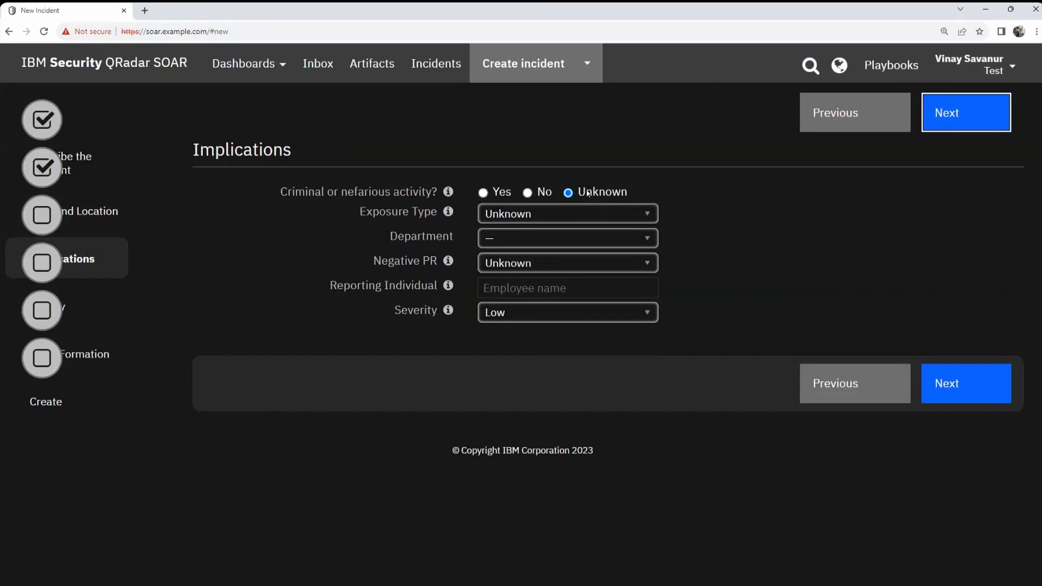
Step: Keep Exposure Type Unknown, set Negative PR to Yes and Severity to Medium, and autofill Reporting Individual
left_click(594, 221)
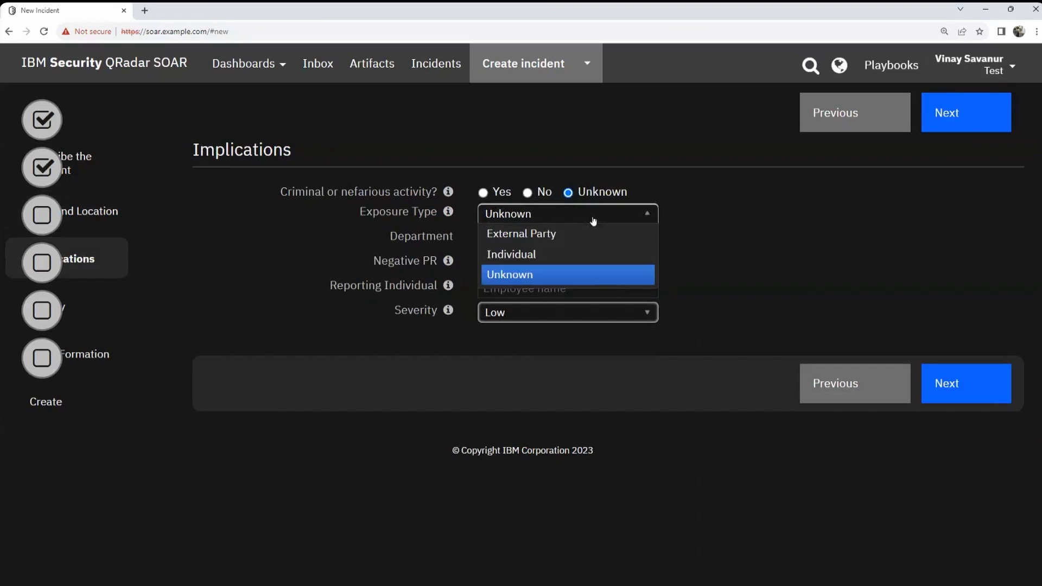
left_click(525, 280)
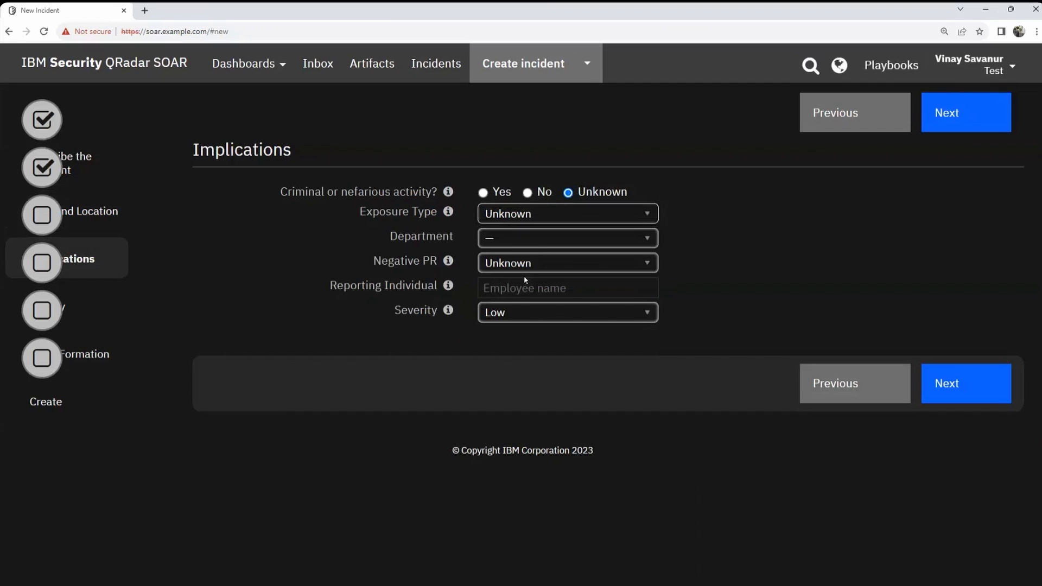
left_click(522, 265)
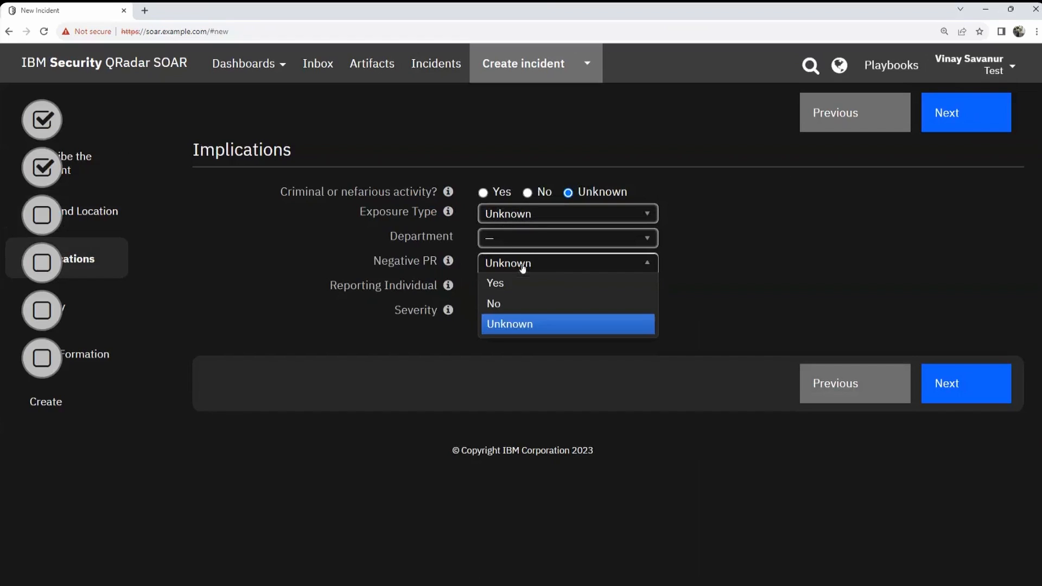
left_click(521, 284)
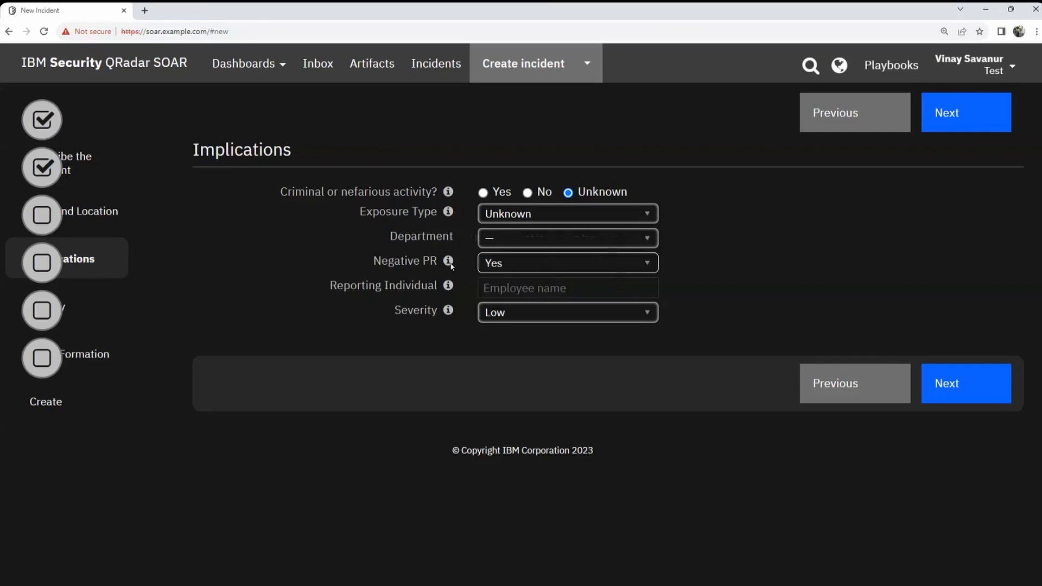
left_click(536, 309)
left_click(534, 351)
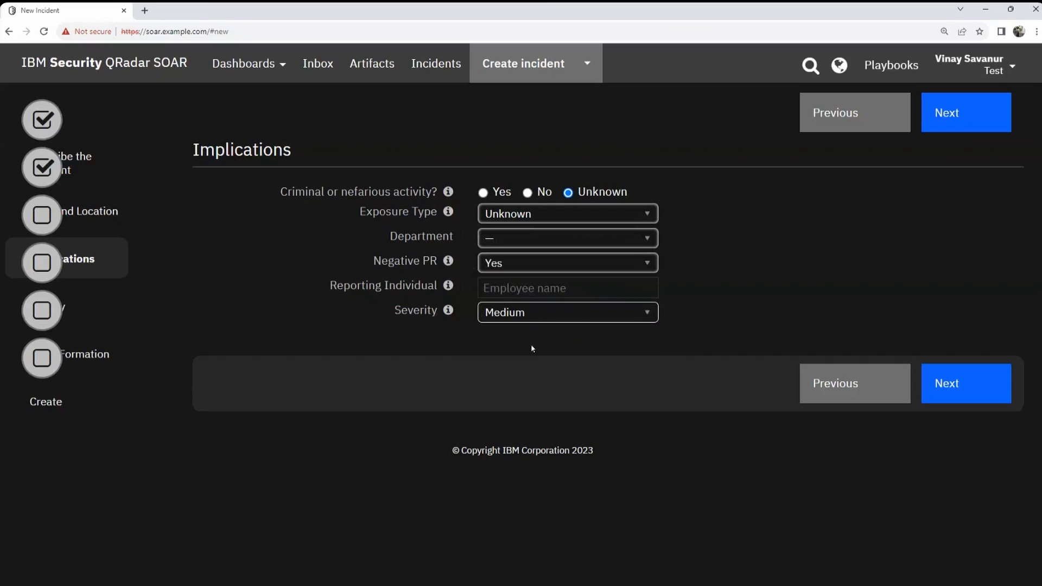
left_click(526, 278)
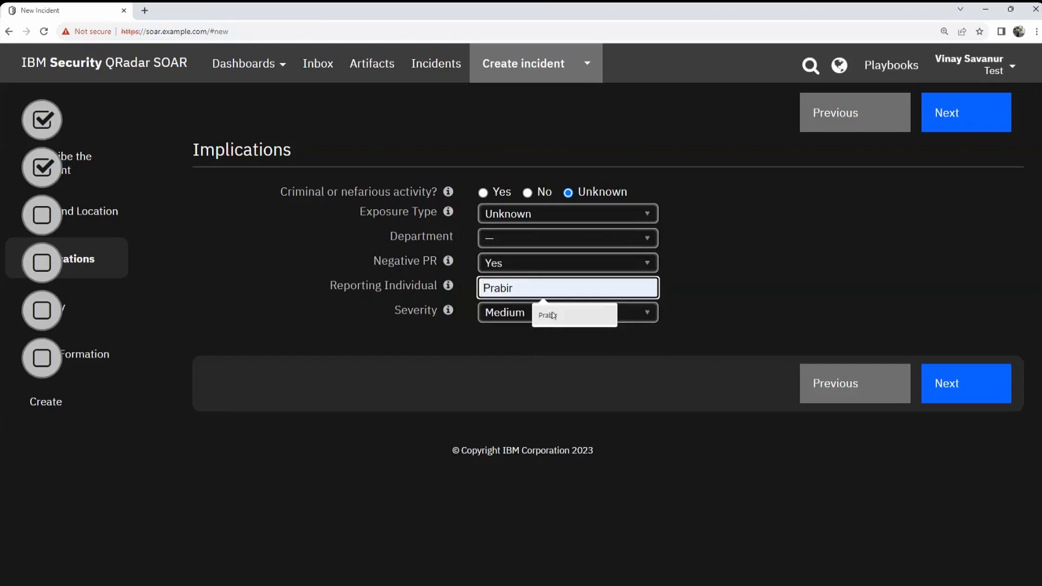
left_click(552, 315)
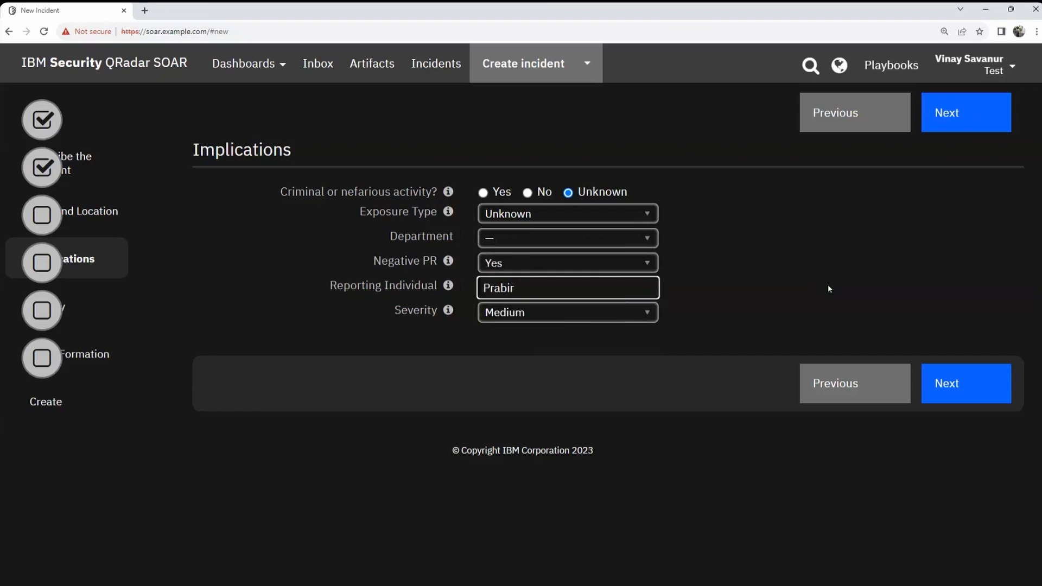
left_click(953, 381)
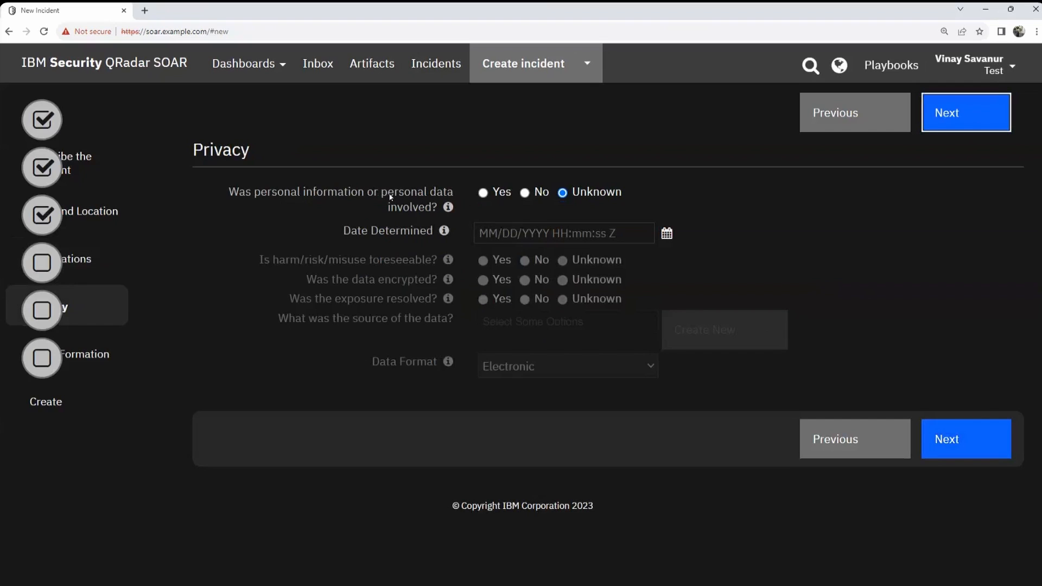
Step: Mark personal data as involved and set Date Determined to the 15th at 09:00
left_click(483, 193)
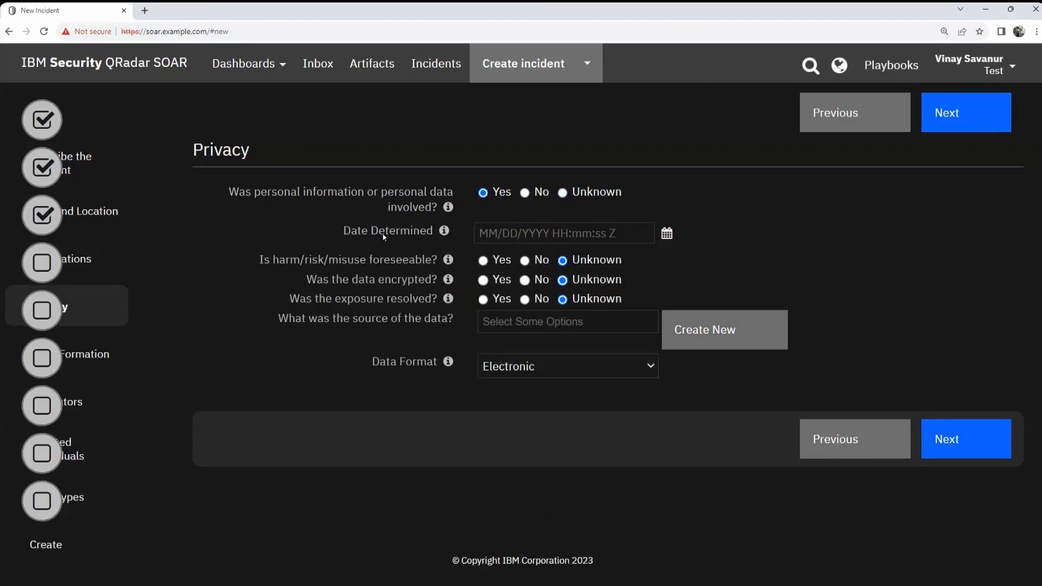
left_click(667, 233)
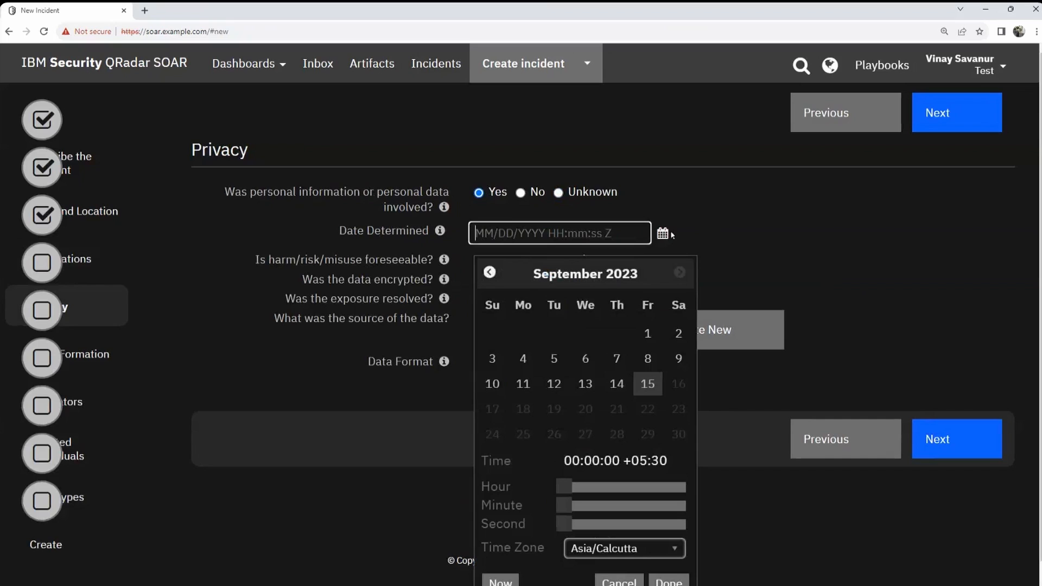
left_click(658, 384)
left_click_drag(564, 487, 617, 488)
left_click(668, 582)
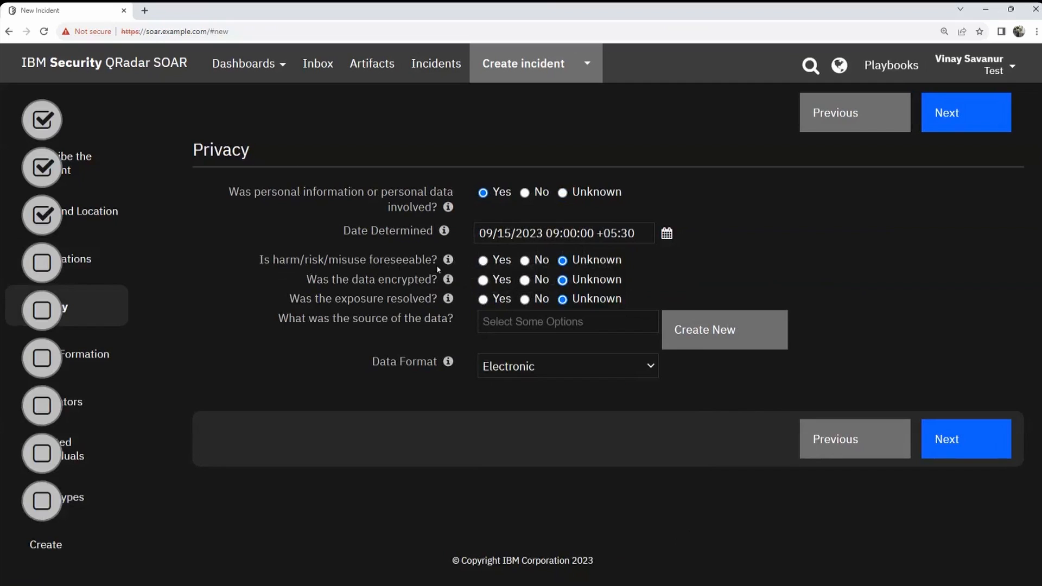
Step: Answer harm foreseeable Yes and encrypted No, and set Data Format to Paper
left_click(483, 261)
left_click(527, 281)
left_click(536, 367)
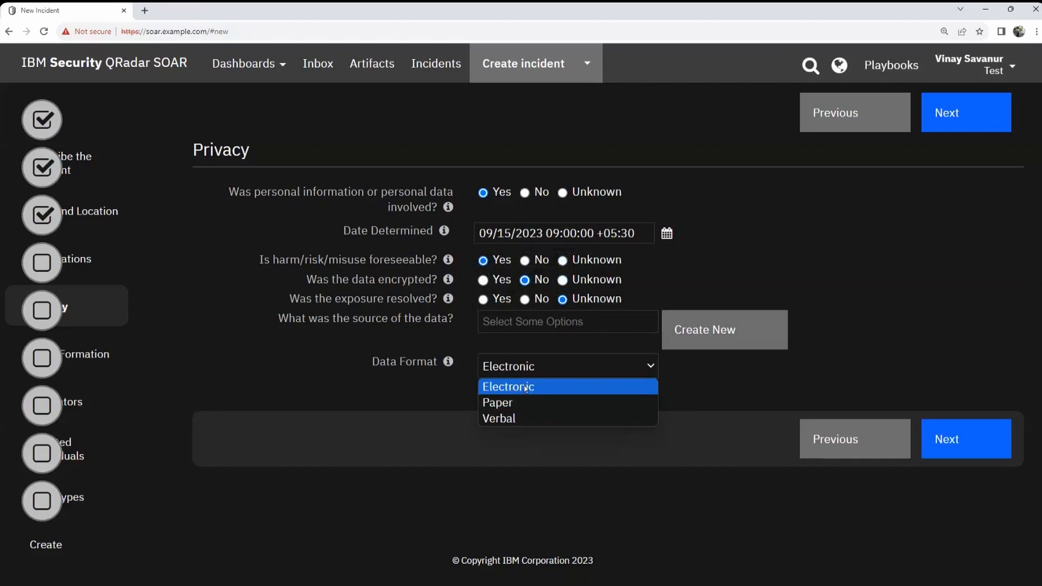
left_click(517, 406)
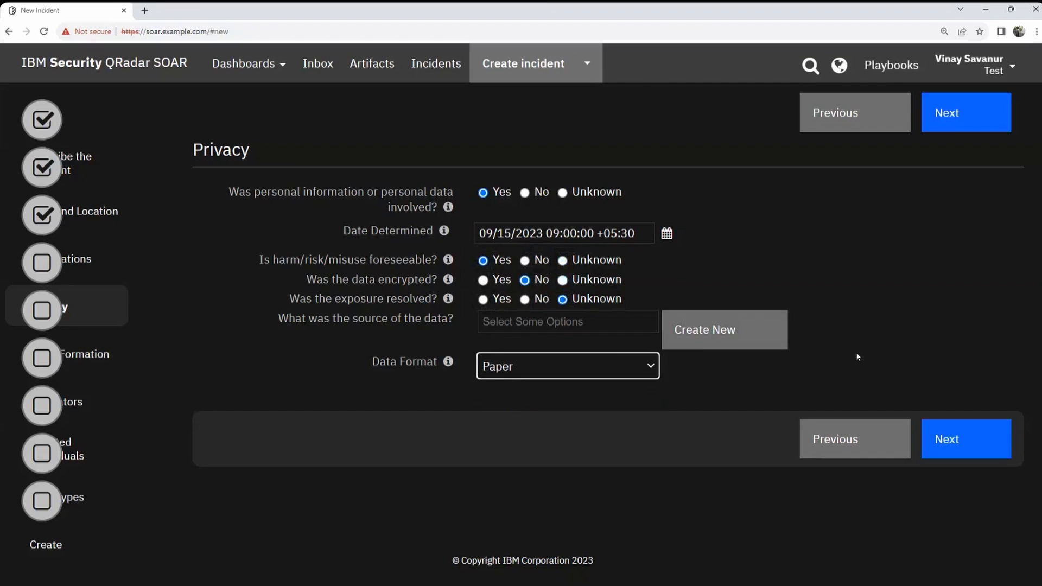
left_click(944, 438)
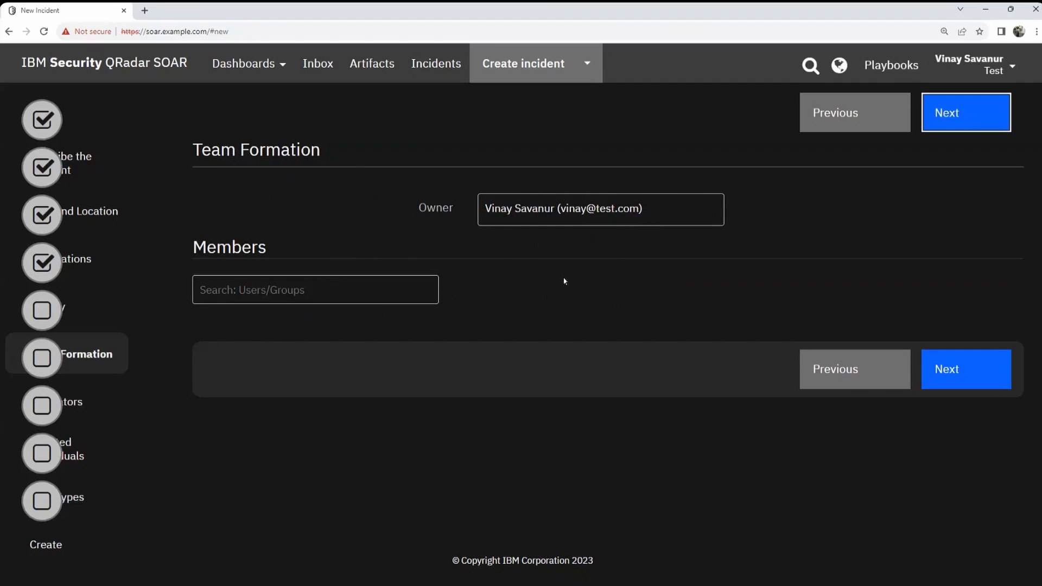
Step: Add QA Admin as a member of the incident team
left_click(258, 290)
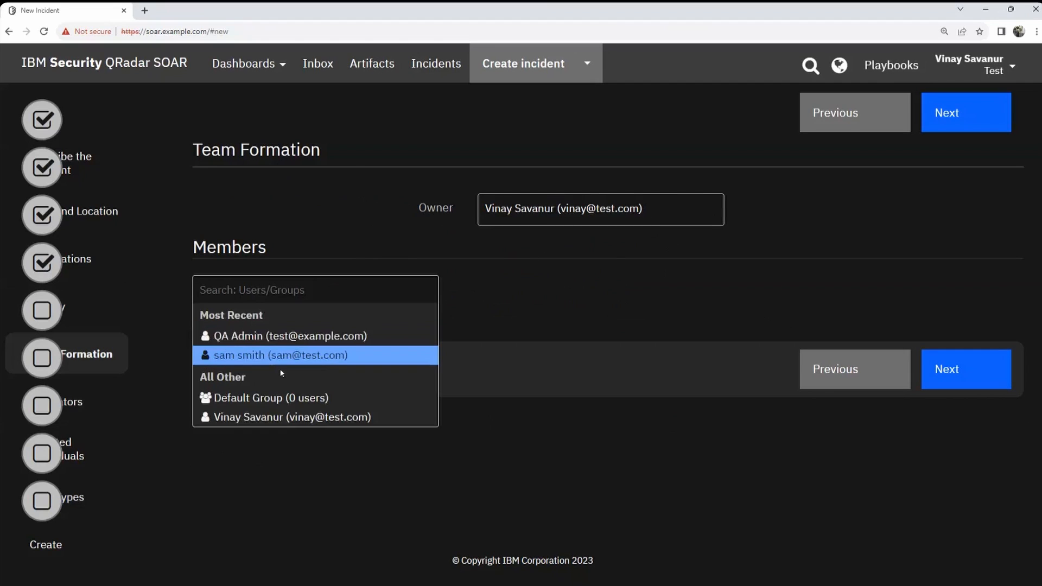
left_click(272, 337)
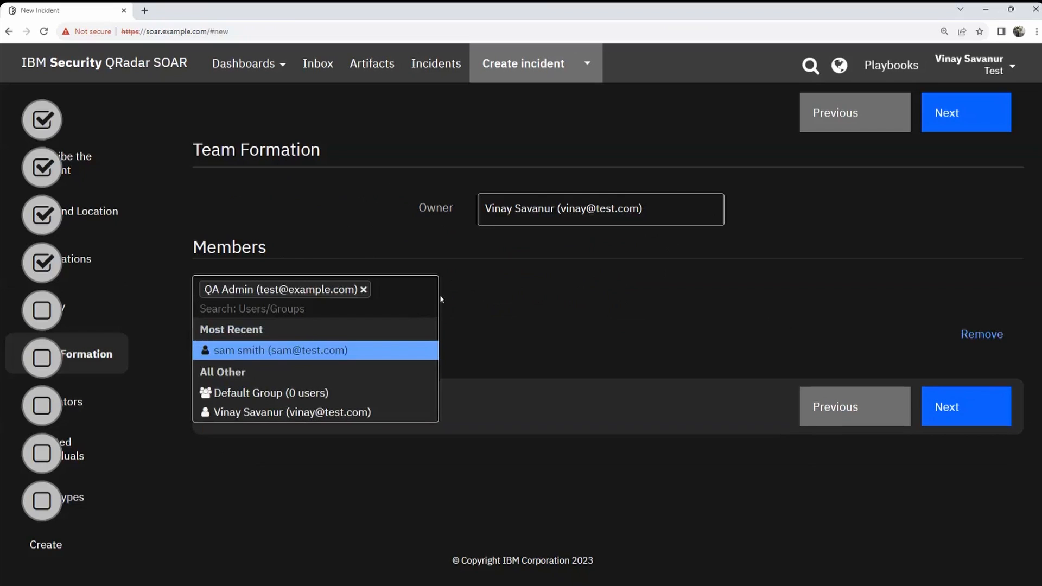
left_click(543, 302)
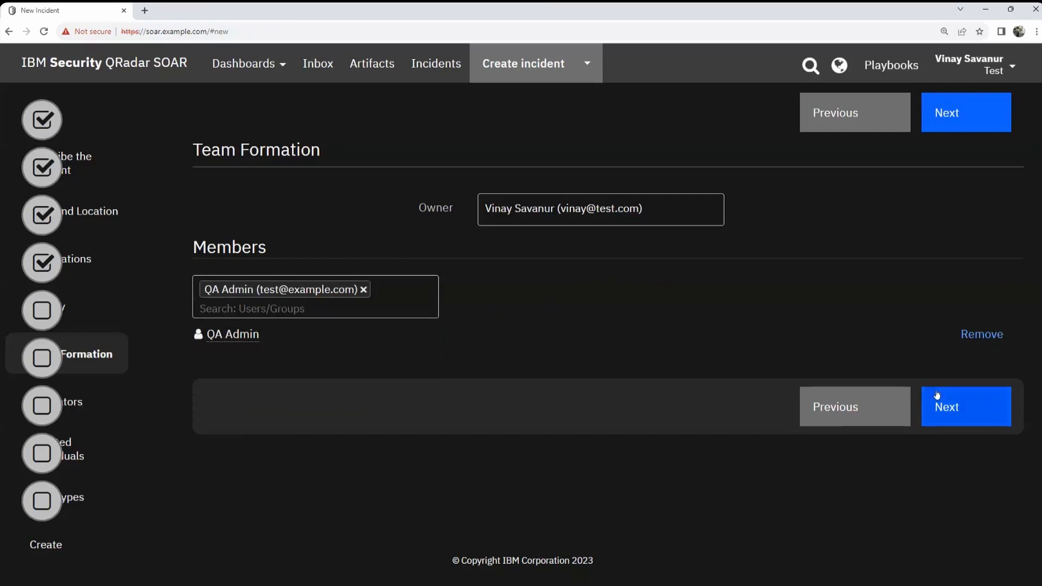
Step: Skip past Regulators and Affected Individuals to Data Types and bring up Edit Data Types
left_click(956, 406)
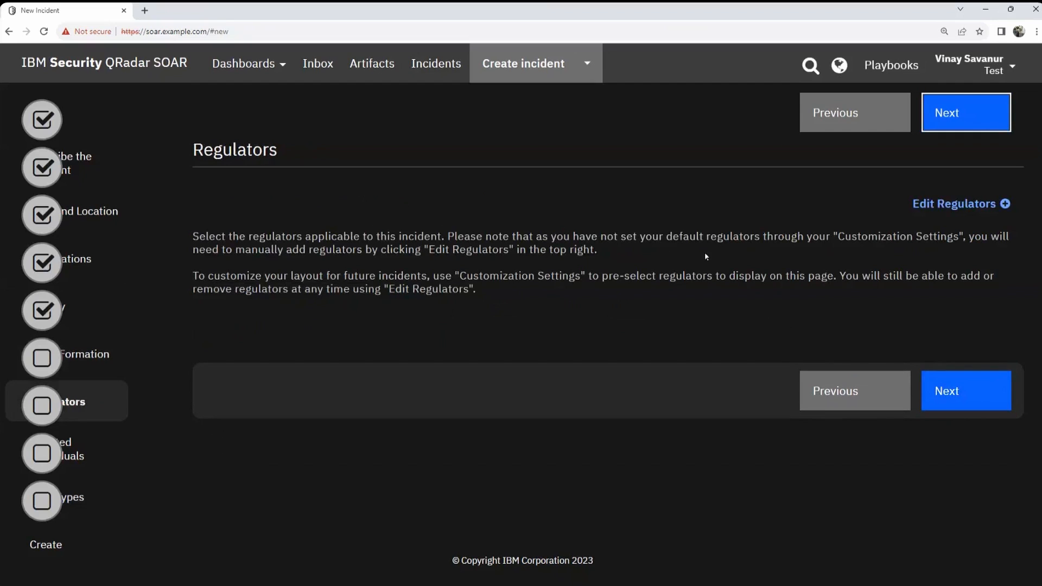
left_click(979, 395)
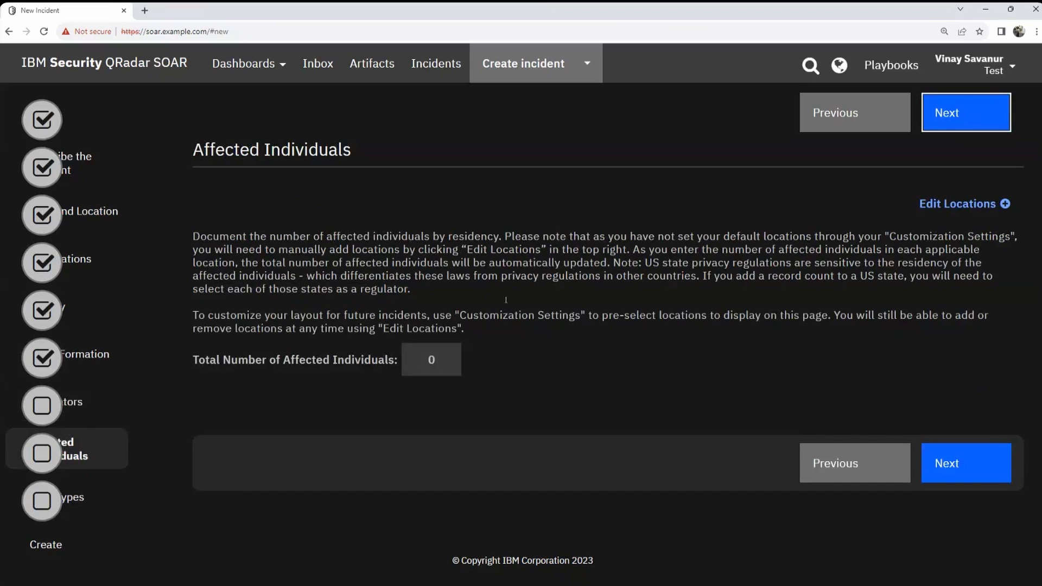
left_click(980, 468)
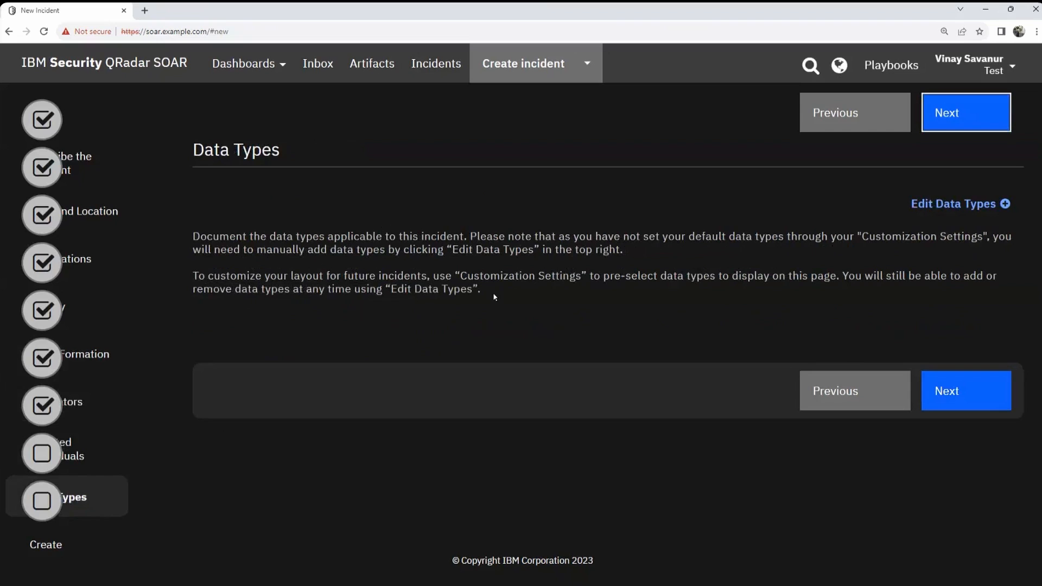
left_click(953, 204)
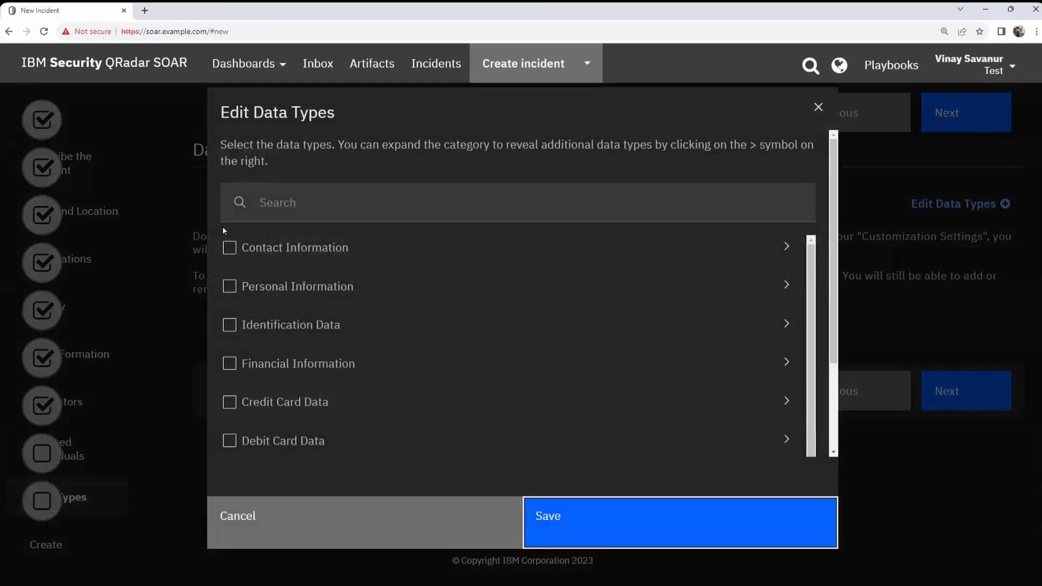
Step: Check Personal and Financial Information, then uncheck Passport Number and SSN or SIN
left_click(229, 287)
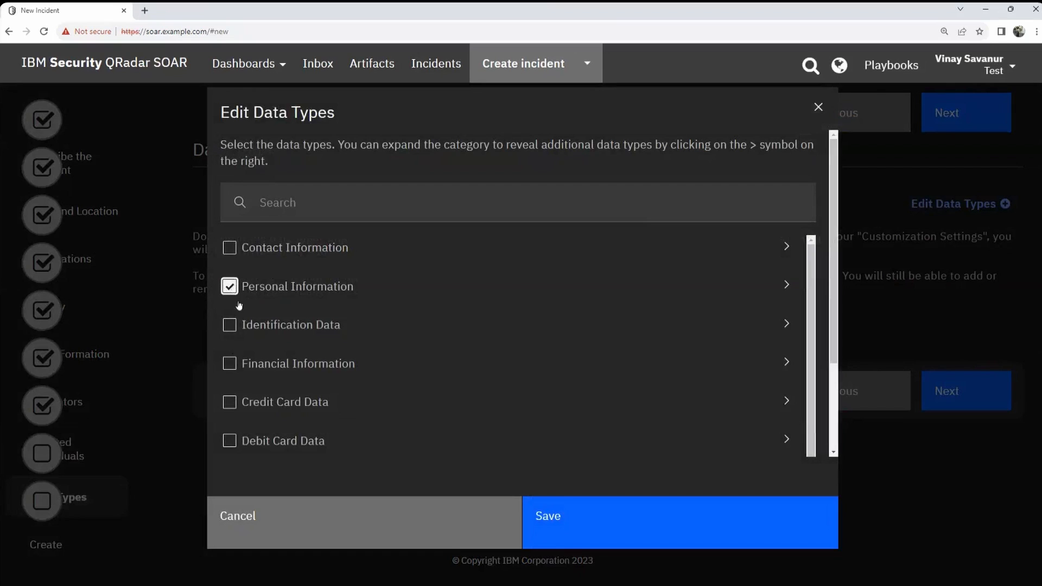
left_click(229, 364)
scroll(620, 372, "down", 1)
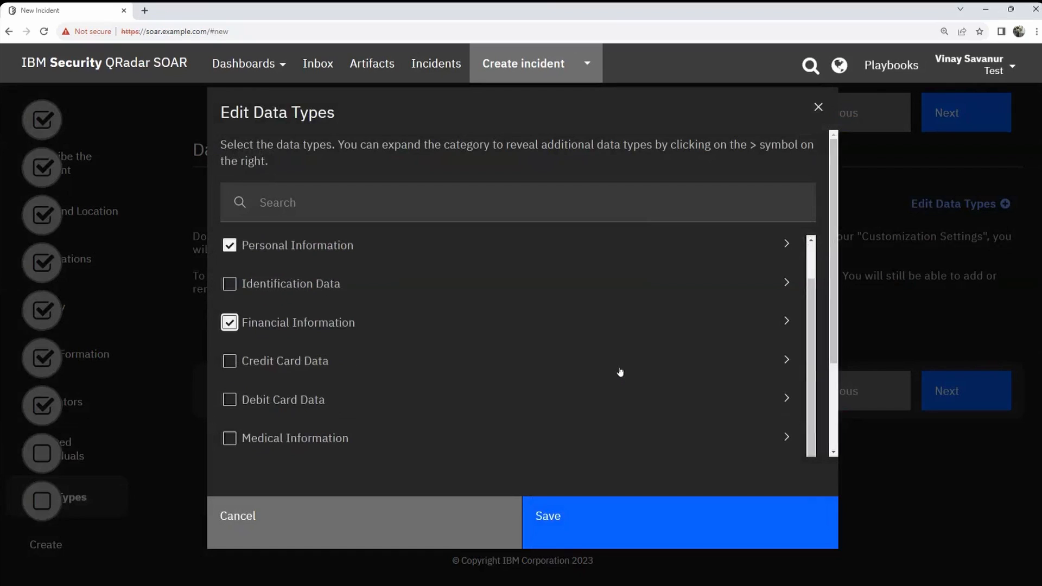
scroll(620, 373, "up", 1)
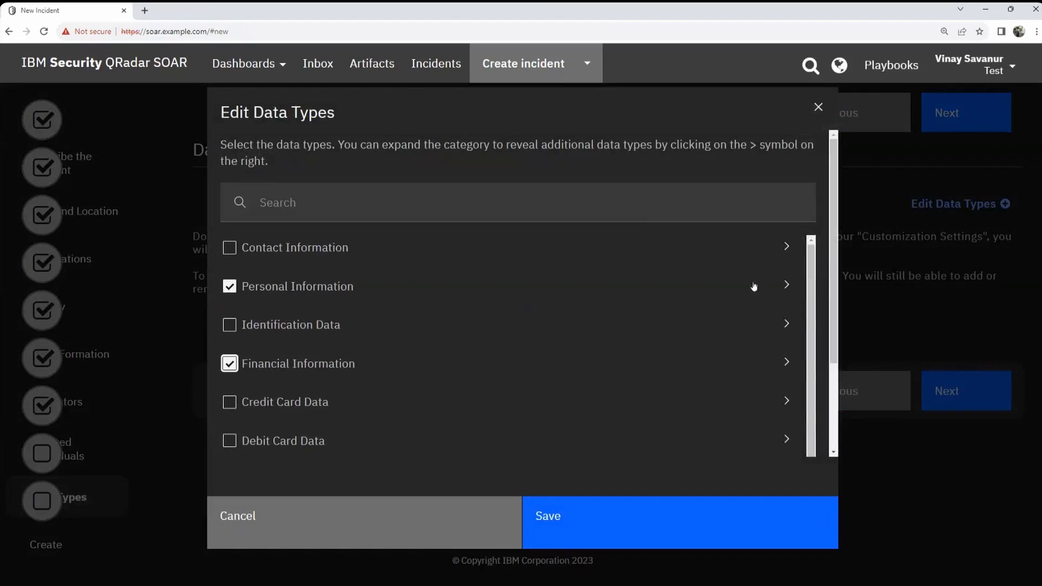
left_click(787, 285)
scroll(672, 356, "down", 3)
scroll(667, 358, "up", 1)
scroll(654, 363, "down", 2)
scroll(550, 369, "down", 2)
scroll(550, 368, "up", 2)
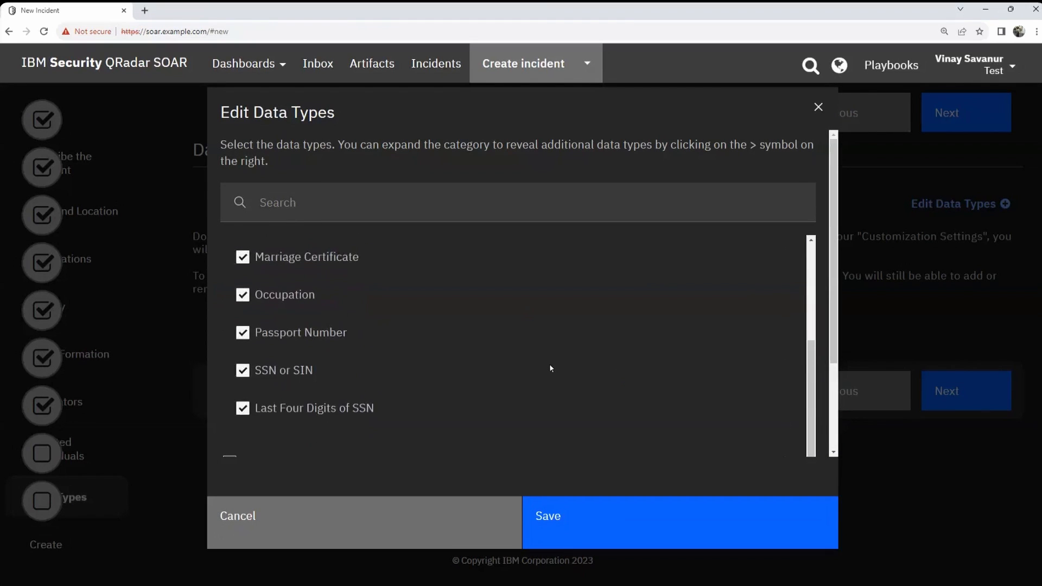
left_click(243, 384)
scroll(535, 362, "down", 2)
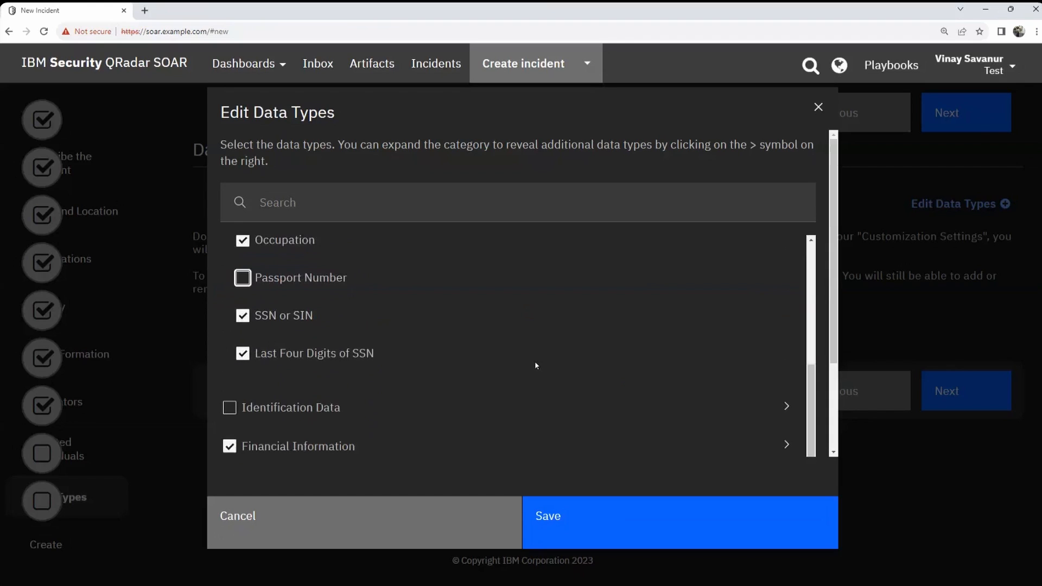
left_click(242, 315)
Step: Uncheck Income Tax Withheld under Financial Information and save the data types
scroll(681, 344, "down", 2)
left_click(789, 324)
scroll(694, 346, "down", 2)
scroll(431, 356, "down", 3)
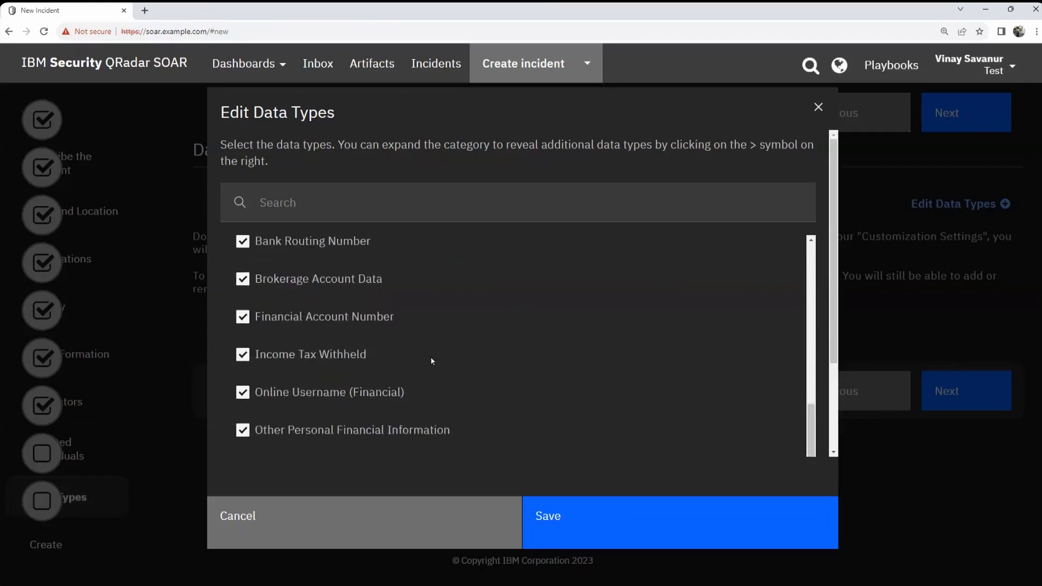
left_click(254, 340)
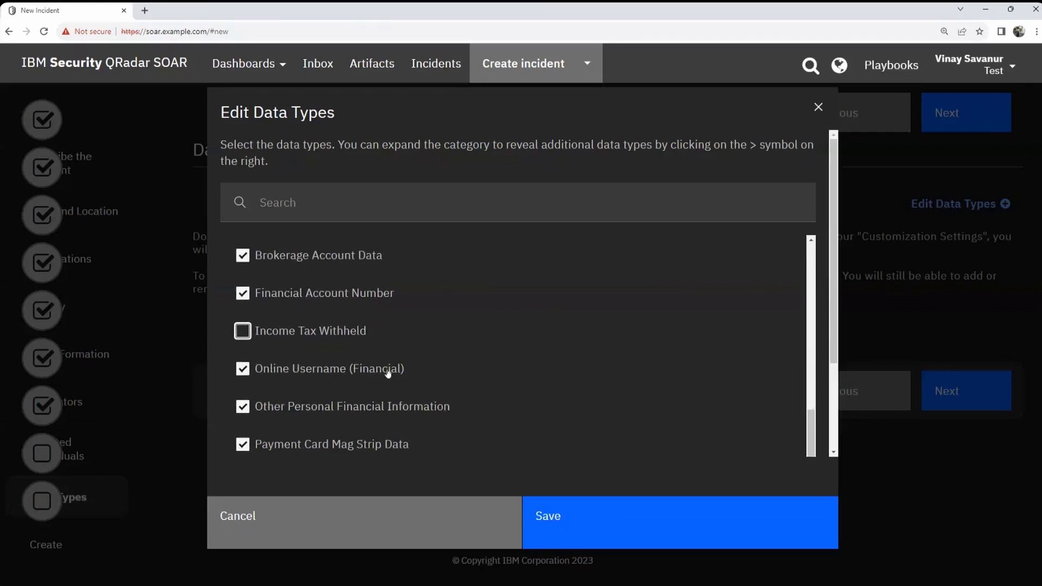
scroll(386, 367, "down", 1)
left_click(693, 537)
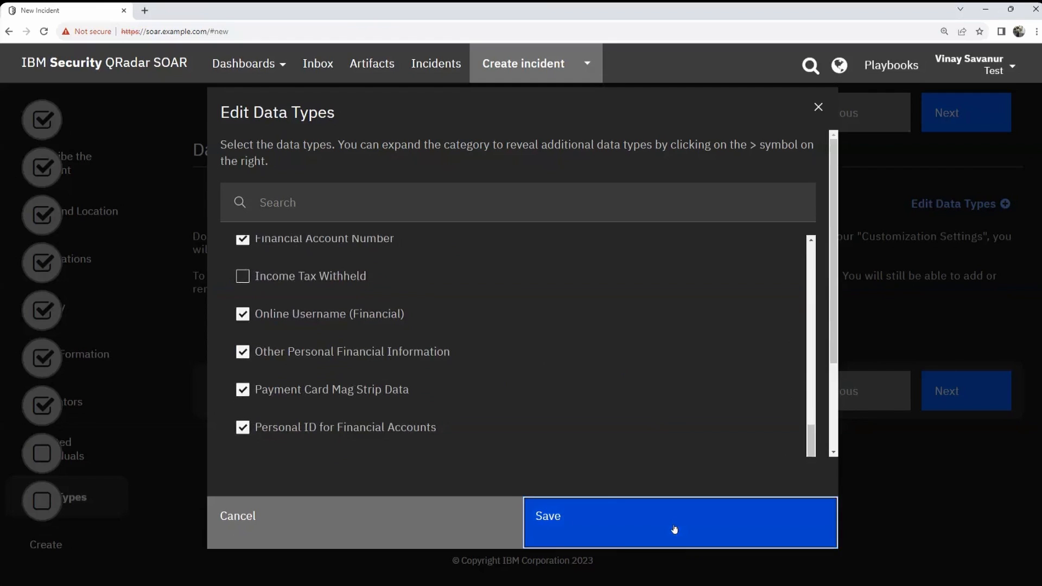
scroll(963, 351, "down", 4)
scroll(428, 329, "up", 2)
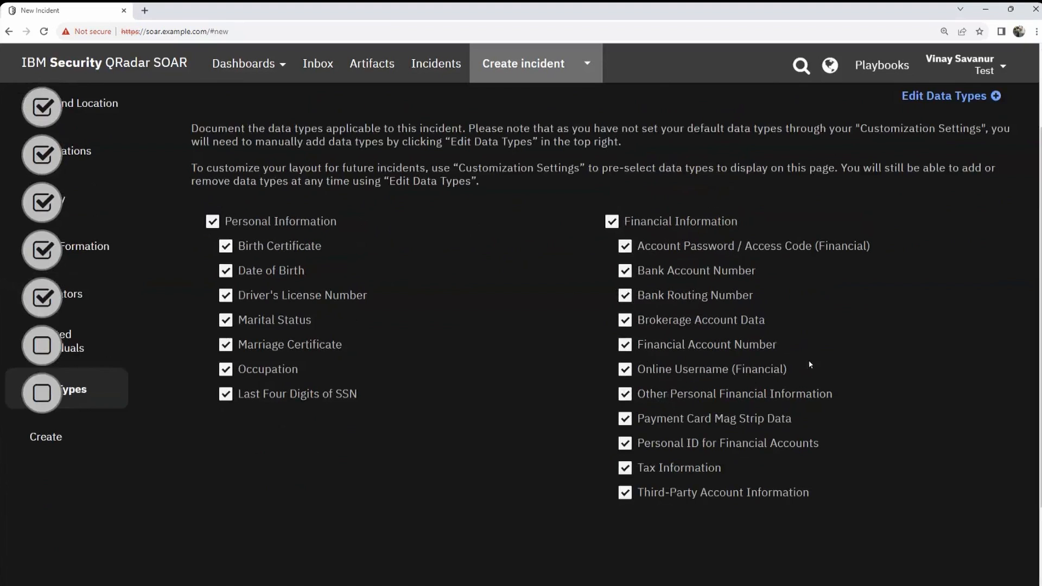
scroll(725, 345, "up", 1)
Step: Remove Tax Information from the incident's data types
scroll(731, 407, "down", 1)
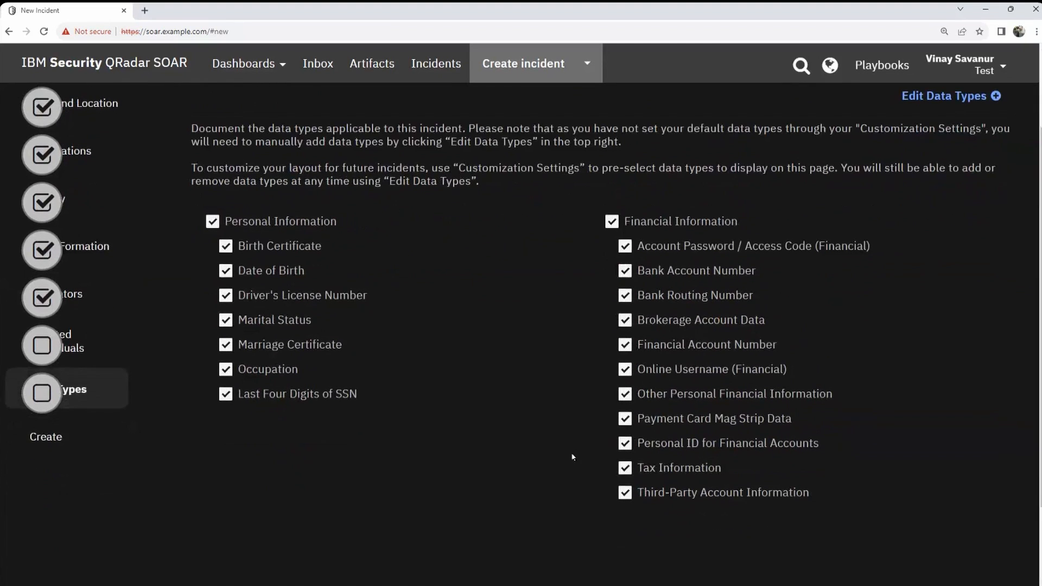
left_click(627, 468)
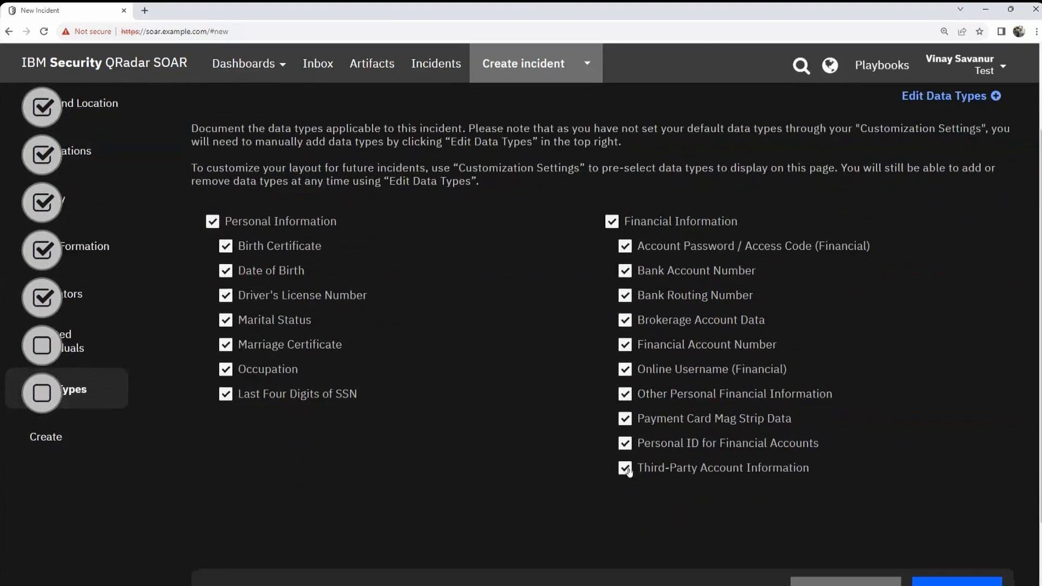
scroll(865, 407, "up", 1)
Step: Reach the final Create step, then leave for the Incidents list without creating
scroll(893, 451, "down", 3)
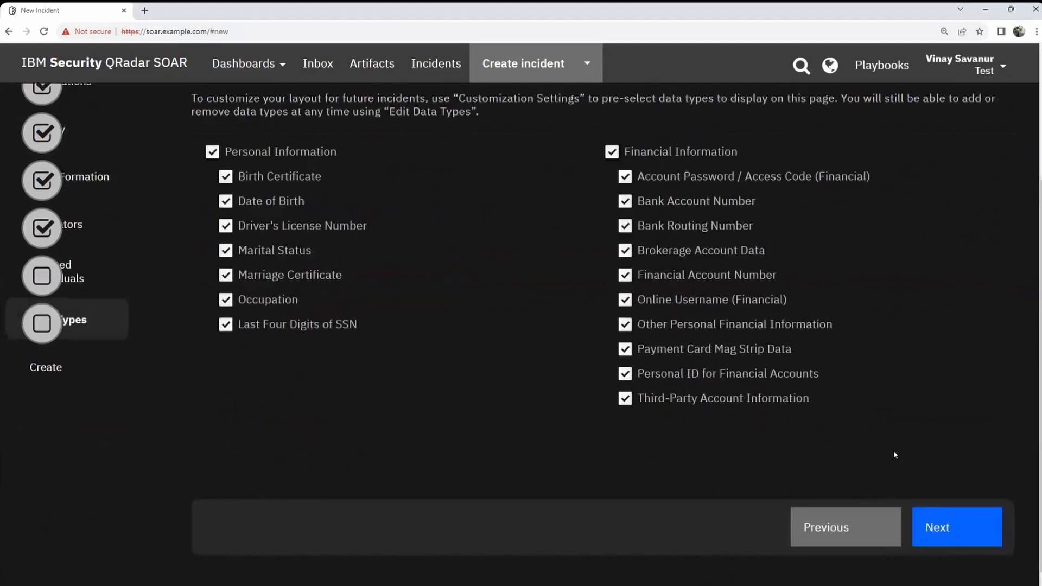
scroll(959, 504, "up", 4)
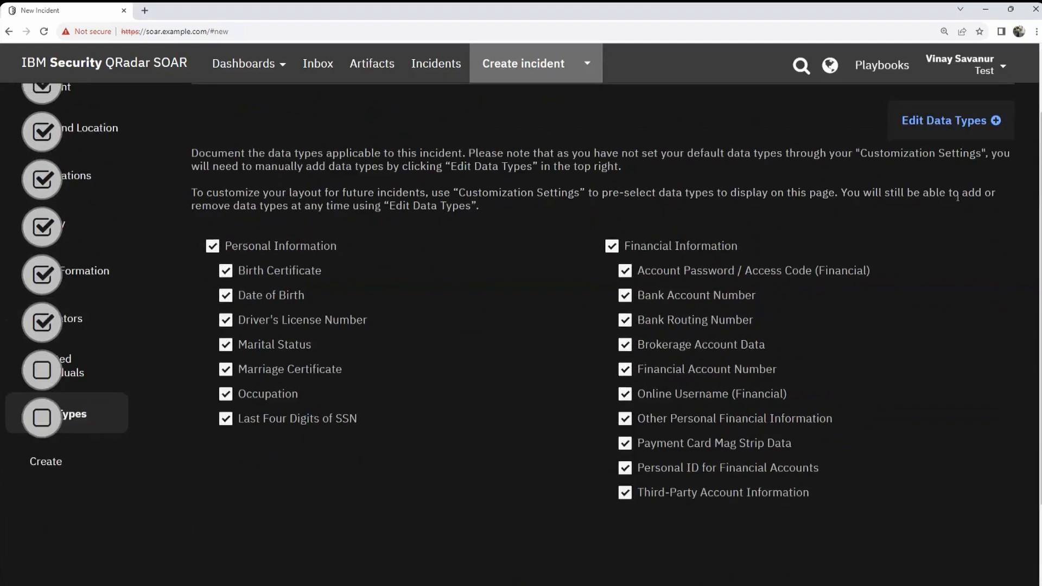
left_click(957, 125)
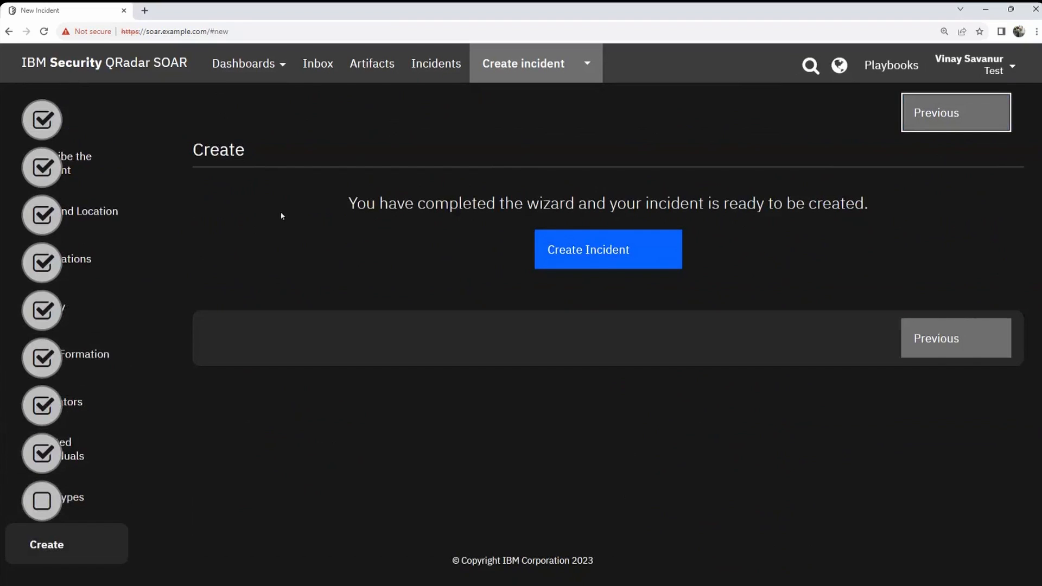
left_click(437, 65)
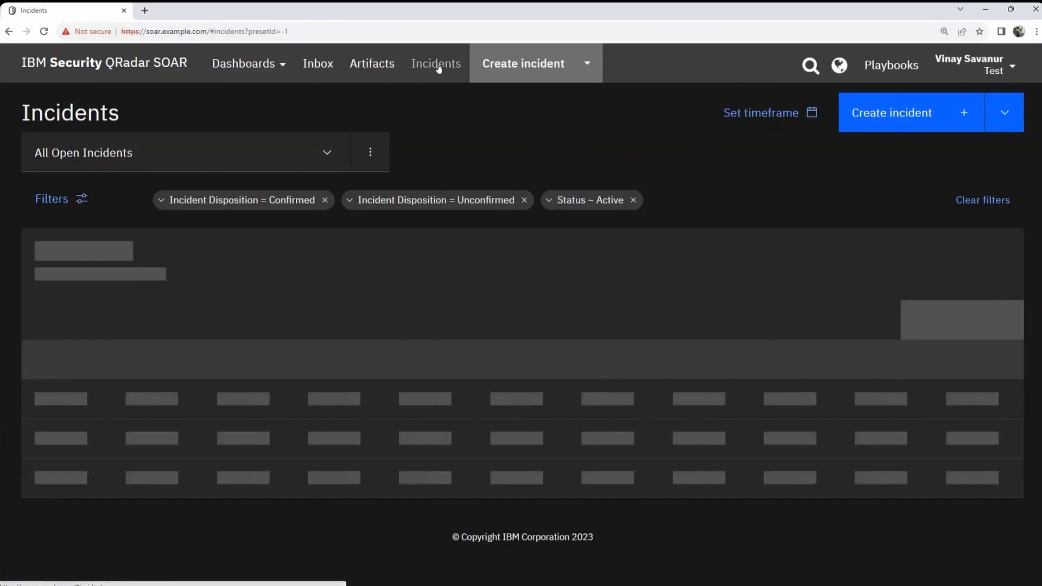
Step: Start a new incident, bringing up the Draft Found prompt for Email printout missing
scroll(682, 280, "down", 2)
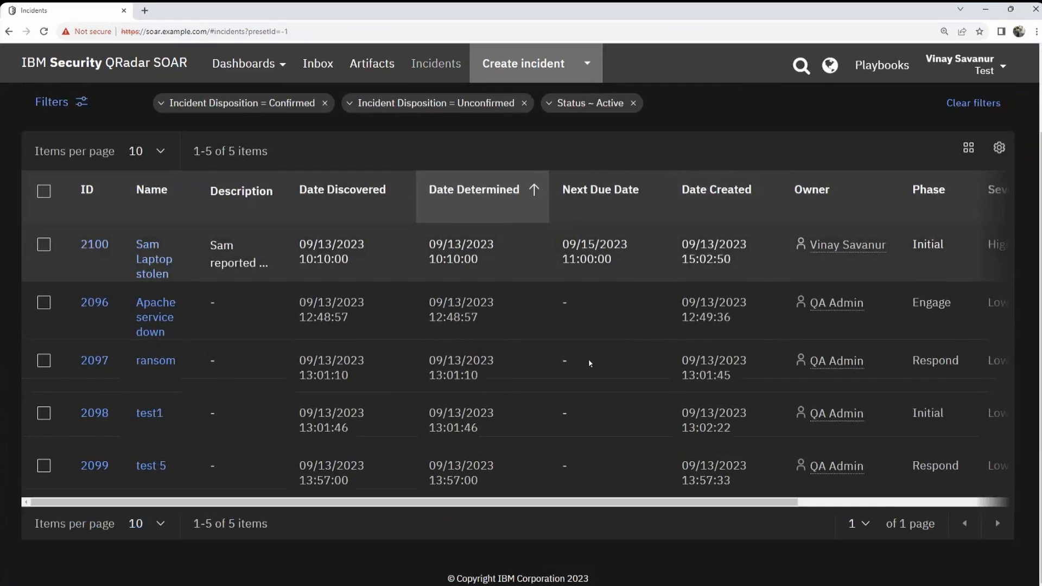
scroll(600, 418, "up", 2)
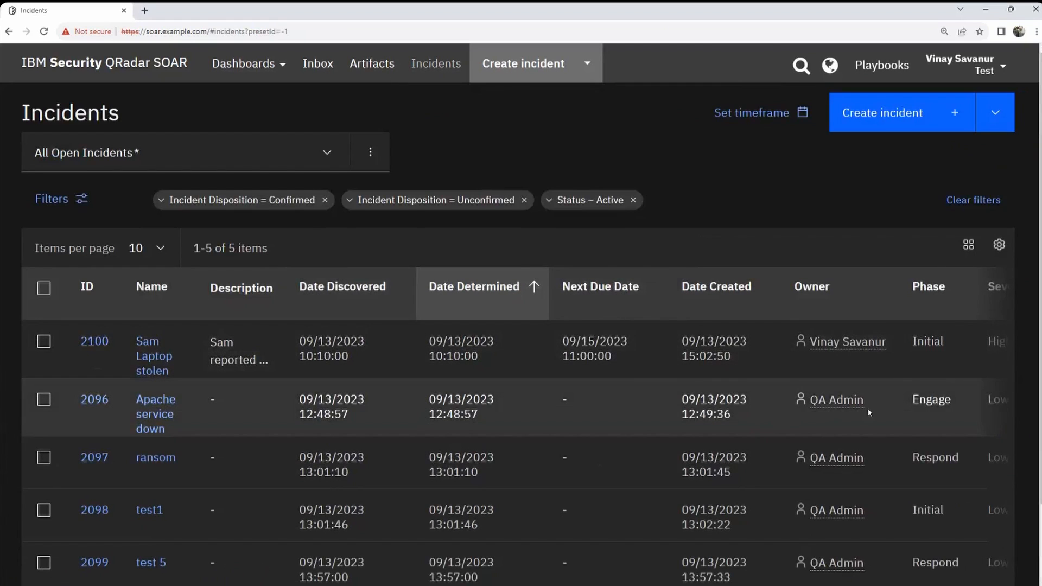
left_click(522, 67)
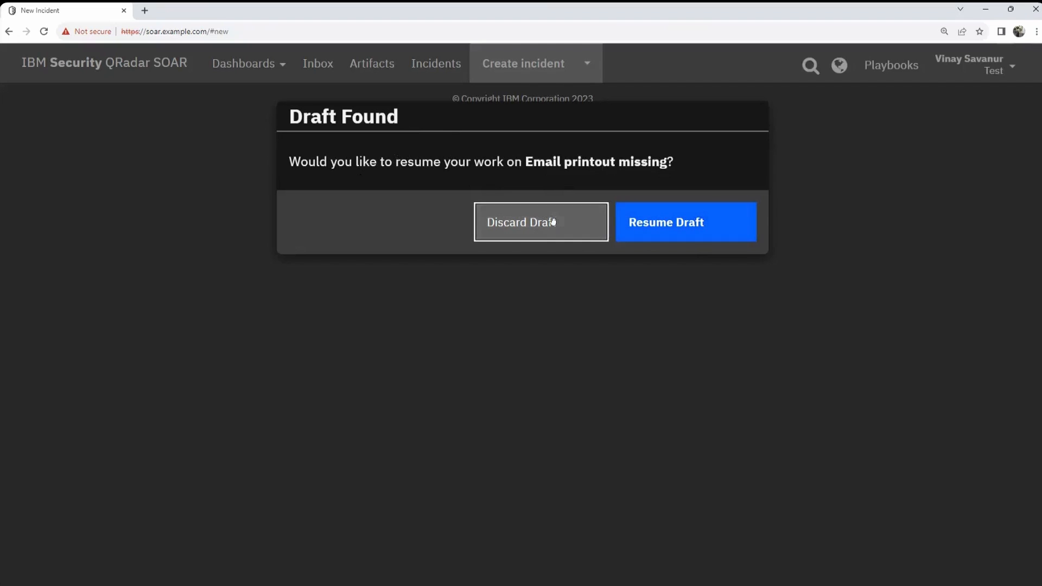
Step: Resume the Email printout missing draft and advance through the wizard to Data Types
left_click(680, 228)
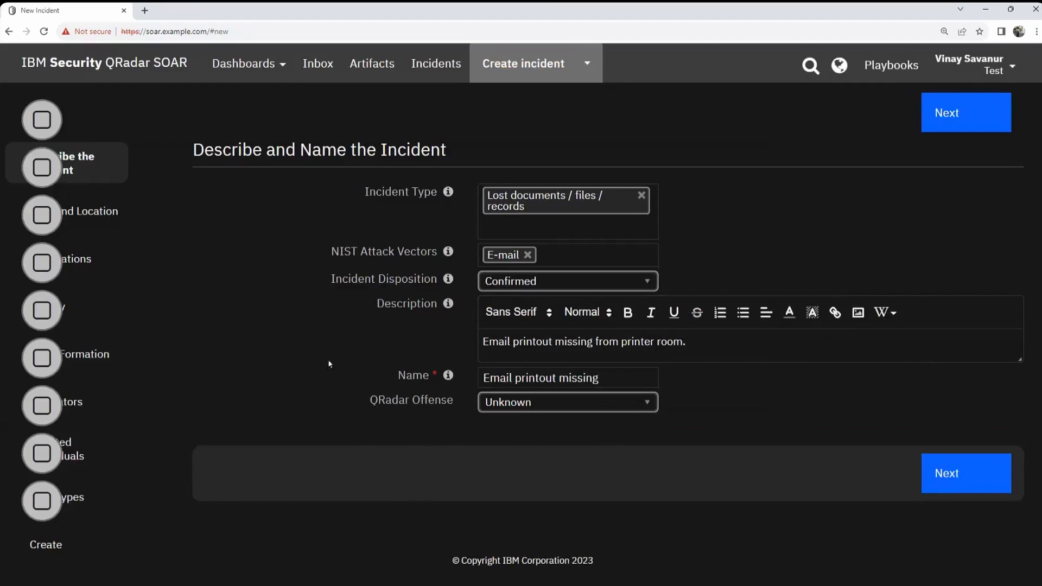
left_click(975, 475)
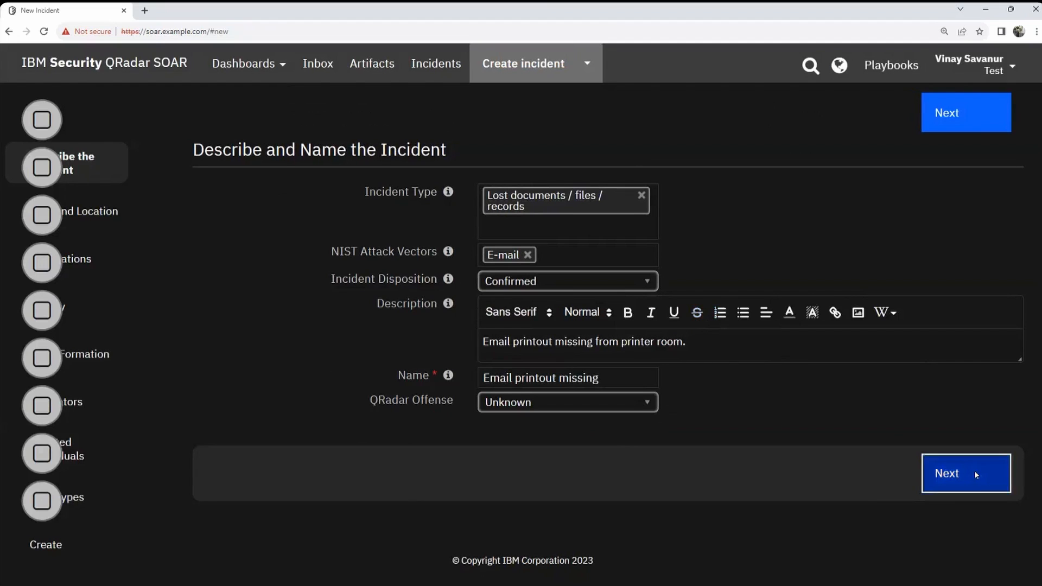
left_click(972, 435)
left_click(947, 387)
left_click(959, 444)
left_click(963, 427)
left_click(963, 393)
left_click(963, 460)
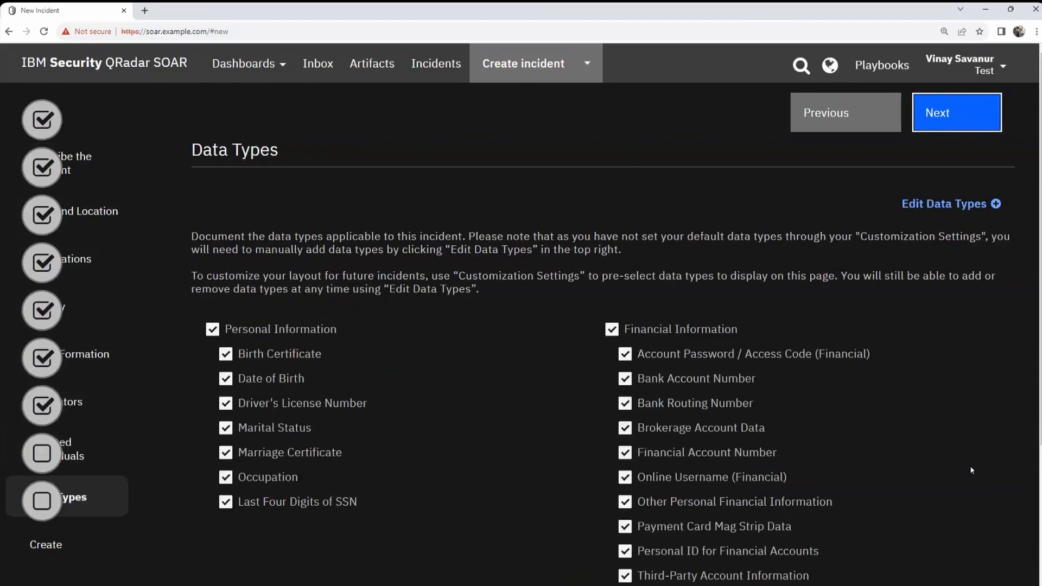
Step: Reach the Create step and attempt creation, which fails: DISCOVERED_DATE after DETERMINED_DATE
scroll(963, 412, "down", 1)
scroll(962, 412, "down", 3)
left_click(958, 511)
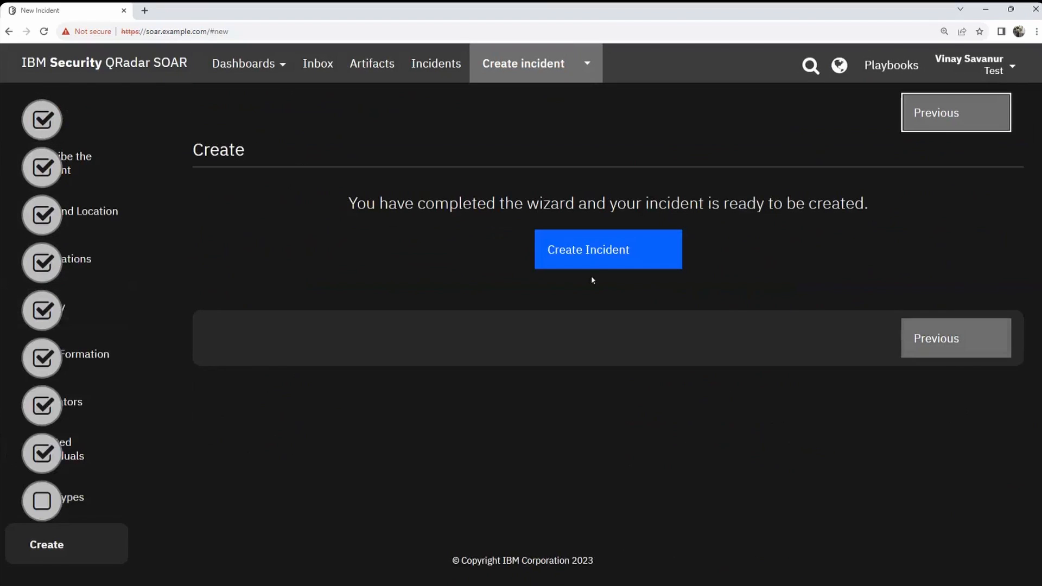
left_click(568, 258)
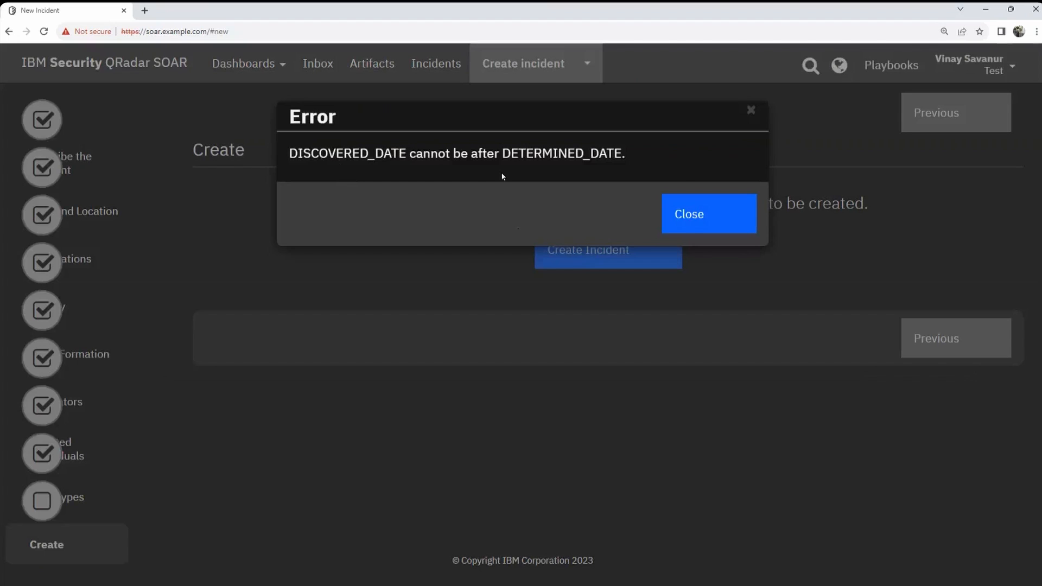
Step: Dismiss the date error and step back through the wizard to Privacy
left_click(702, 218)
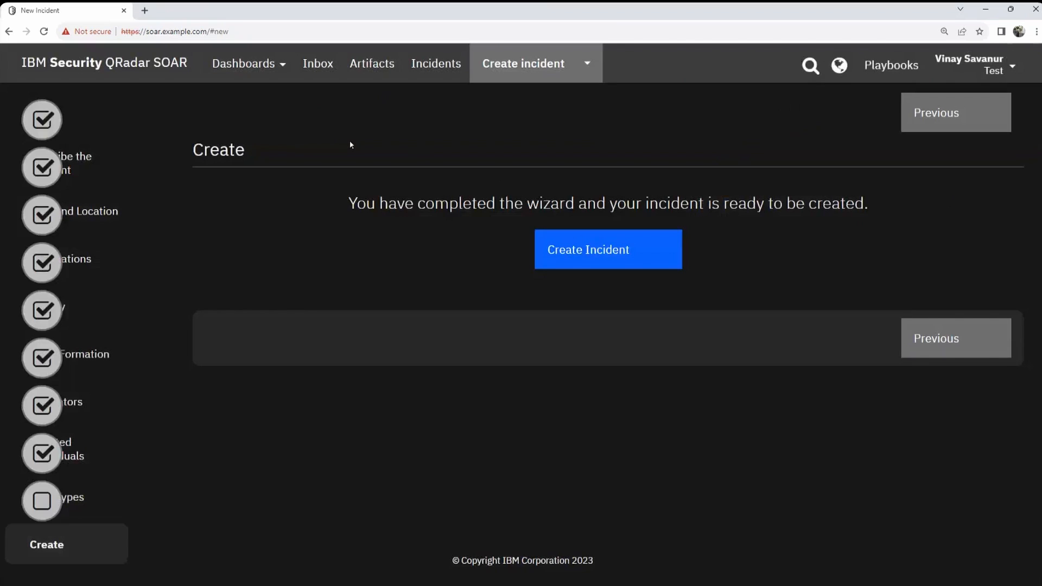
left_click(945, 114)
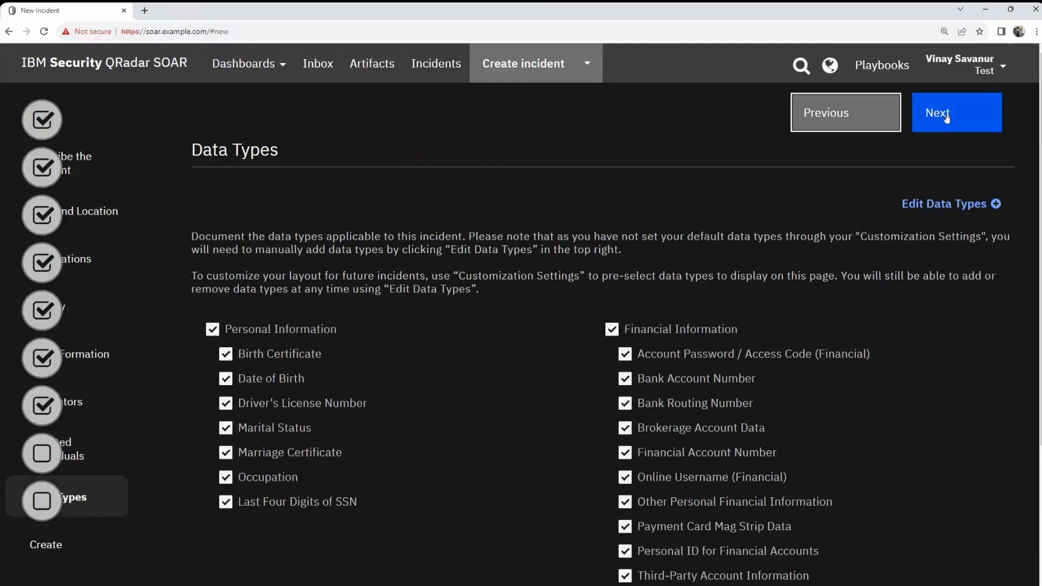
left_click(857, 117)
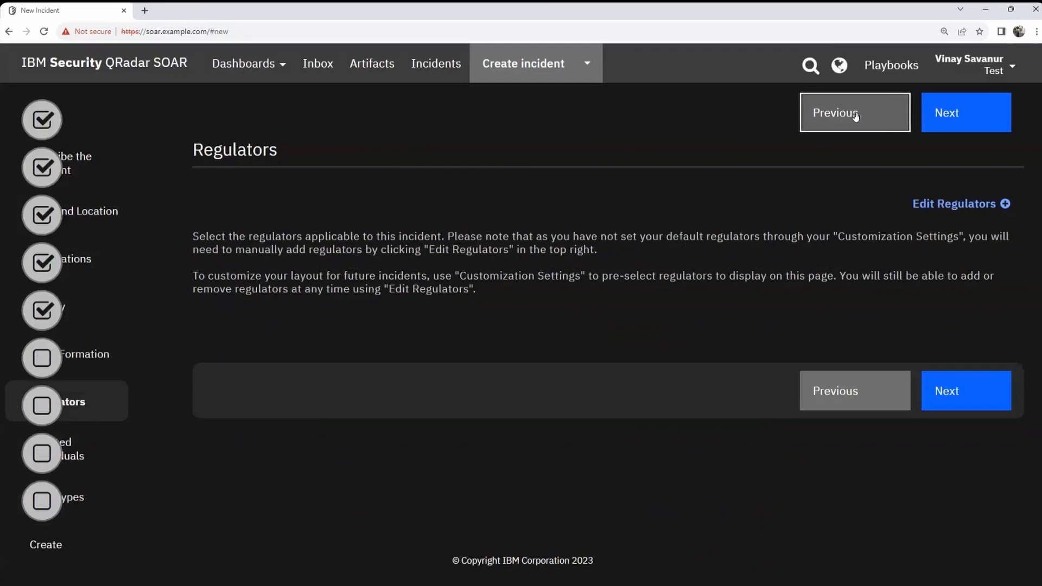
left_click(856, 116)
left_click(856, 116)
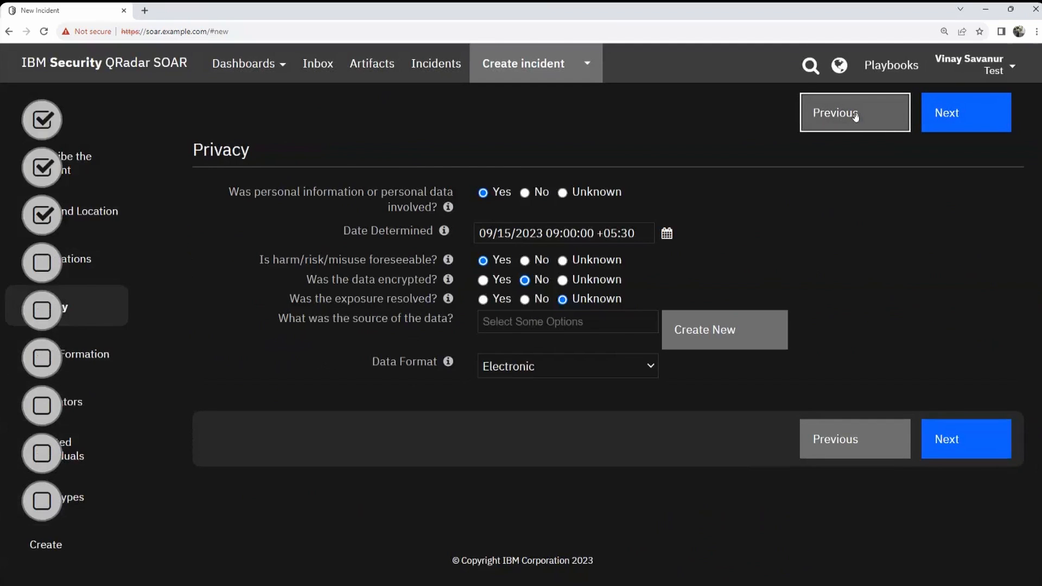
Step: Change the Date Determined time to 09:17 on 09/15/2023
left_click(664, 235)
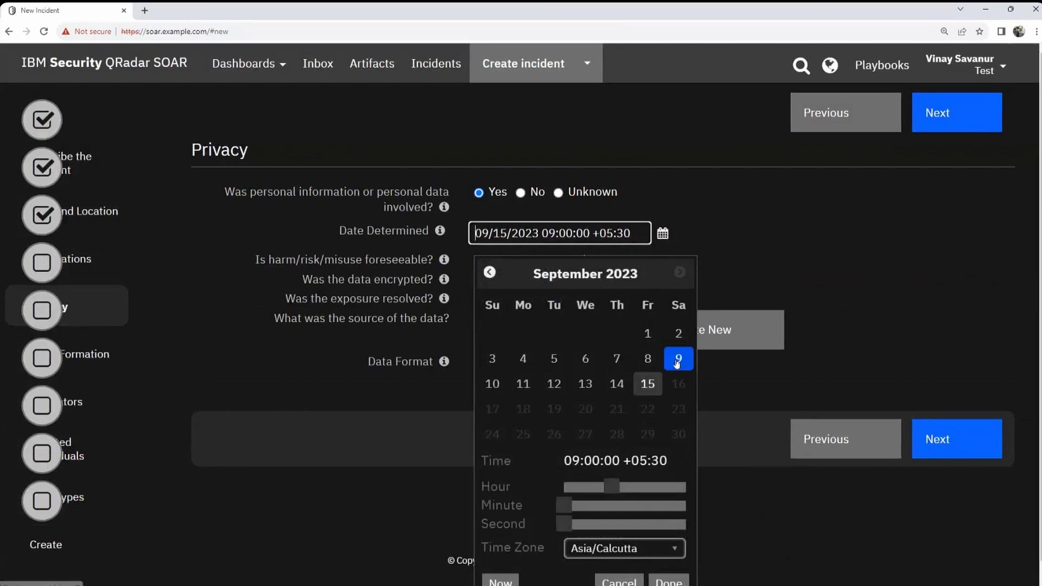
left_click(756, 219)
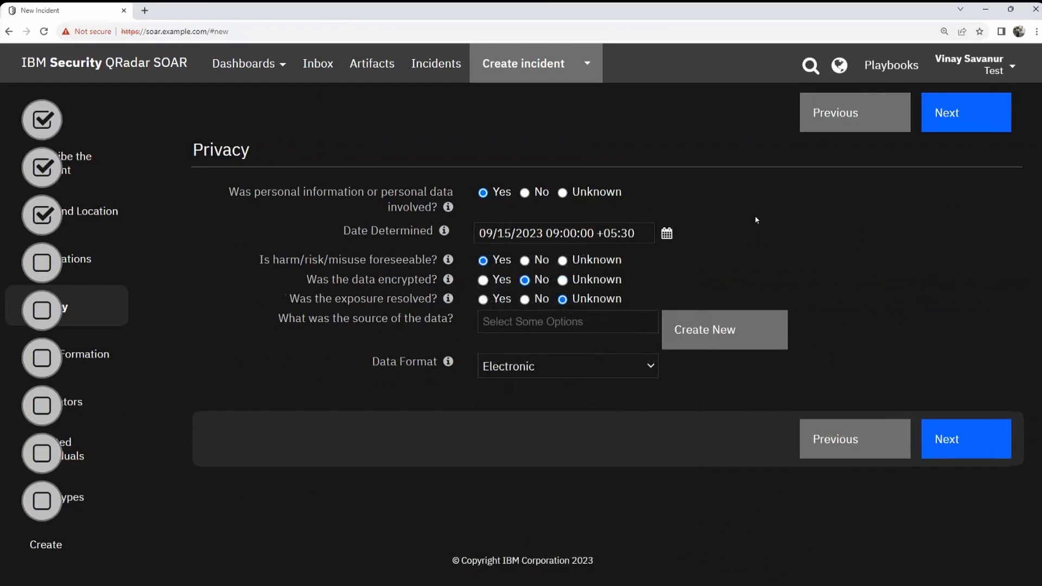
left_click(667, 234)
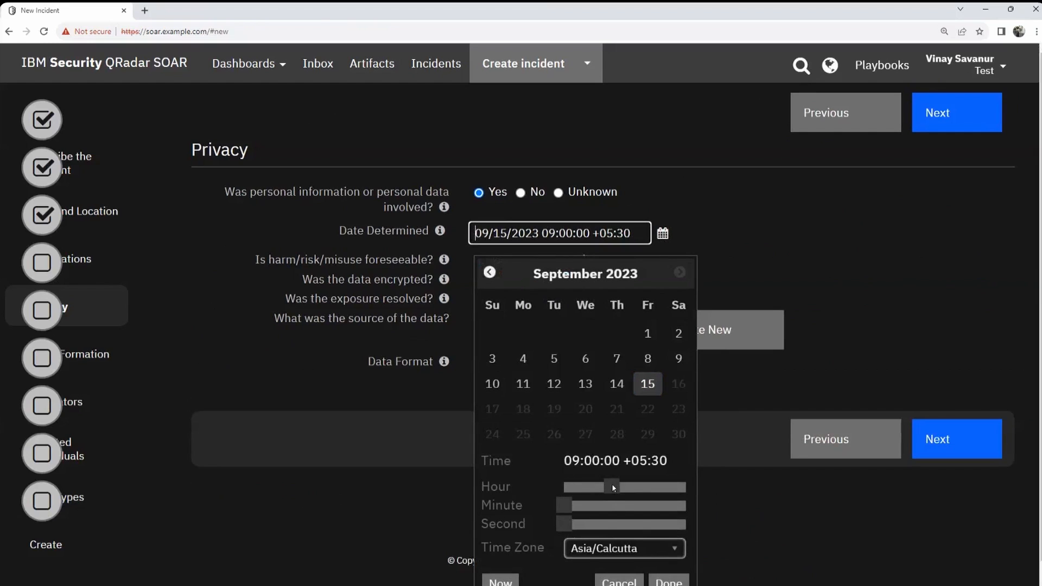
left_click_drag(568, 506, 605, 506)
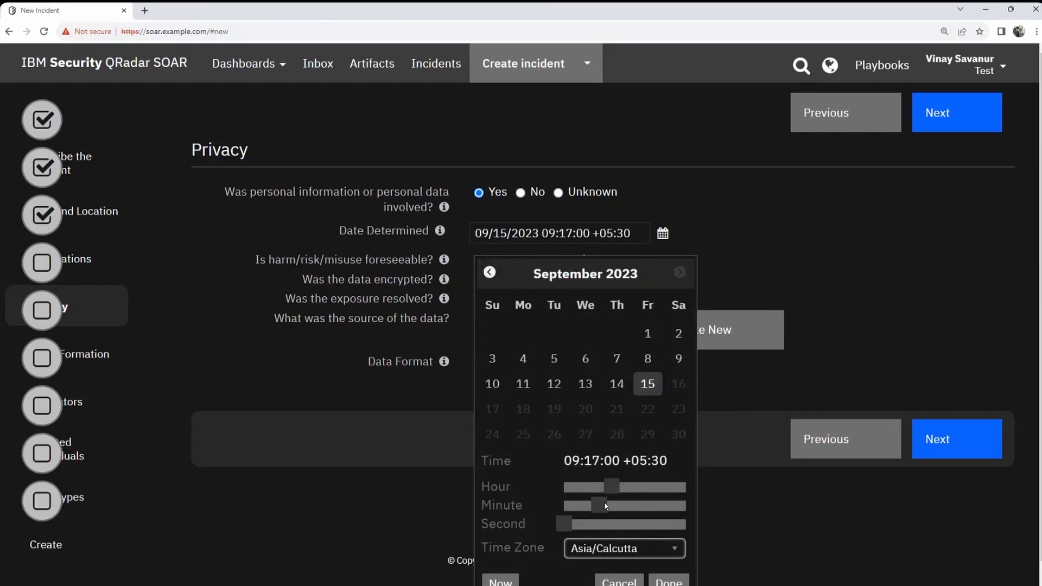
scroll(691, 493, "down", 1)
left_click(668, 560)
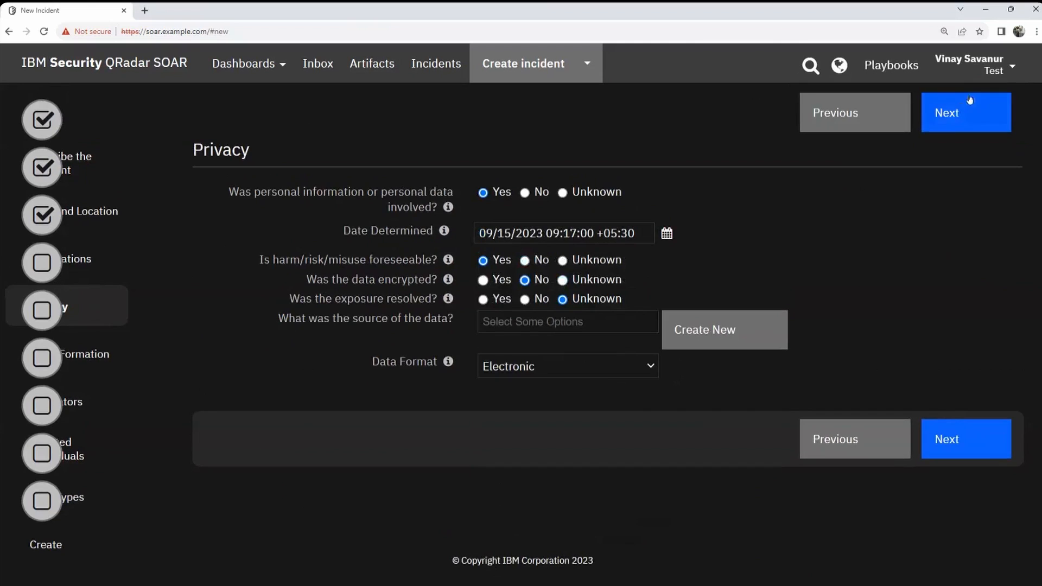
Step: Advance through Team Formation, Regulators, Affected Individuals and Data Types, then create incident 2105
left_click(969, 455)
left_click(962, 410)
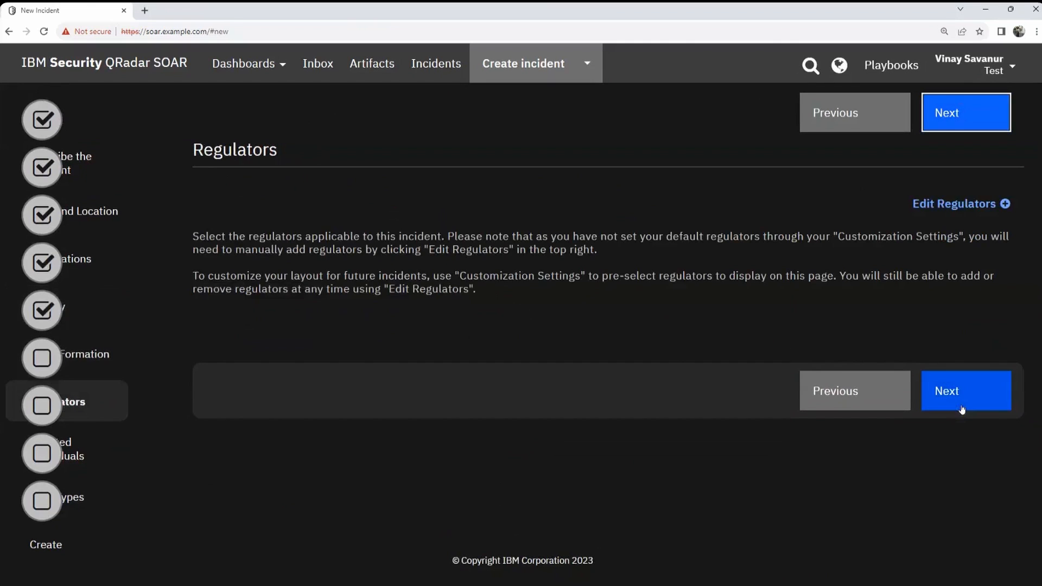
left_click(956, 402)
left_click(948, 458)
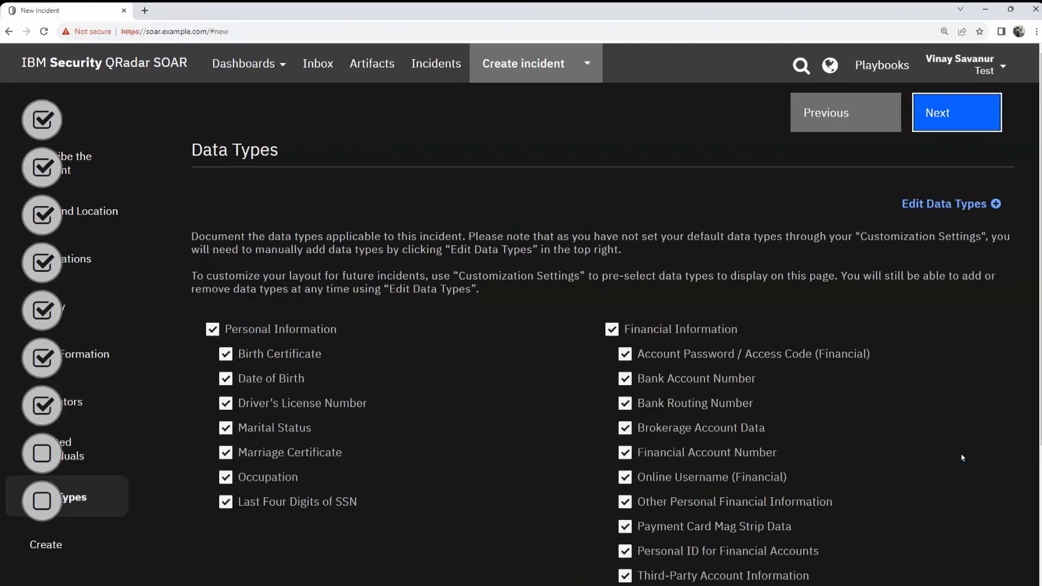
left_click(960, 118)
left_click(603, 241)
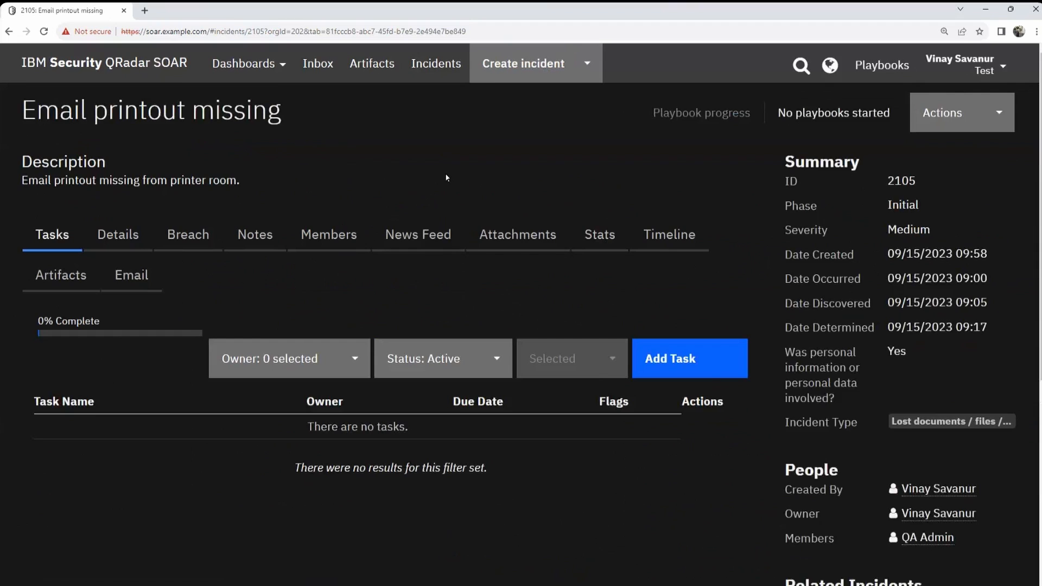
Step: Return to the Incidents list and scroll sideways to review incident 2105's row
scroll(446, 177, "down", 3)
scroll(128, 138, "up", 3)
left_click(432, 64)
scroll(782, 184, "down", 3)
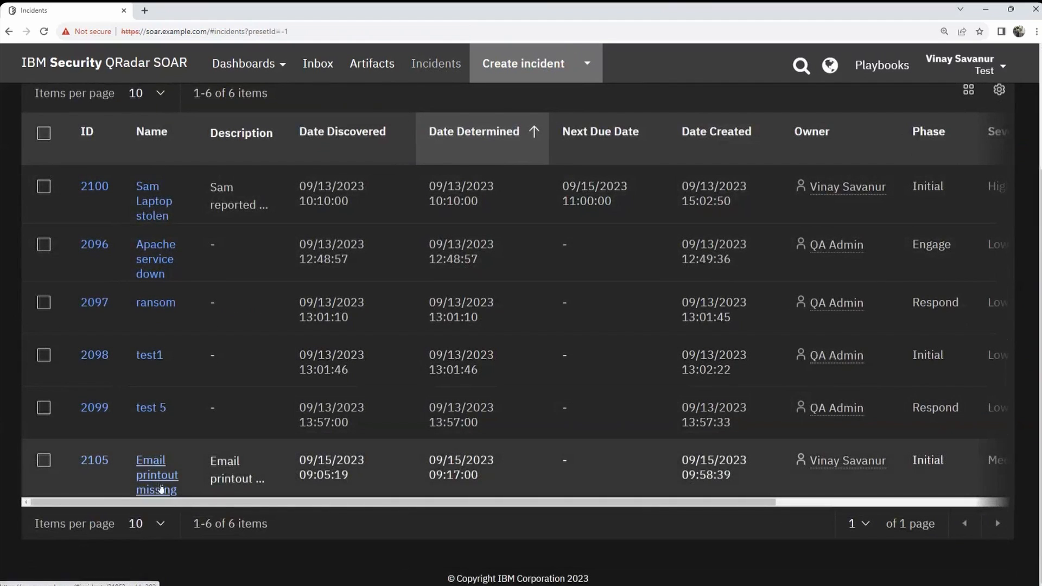
left_click_drag(224, 507, 563, 501)
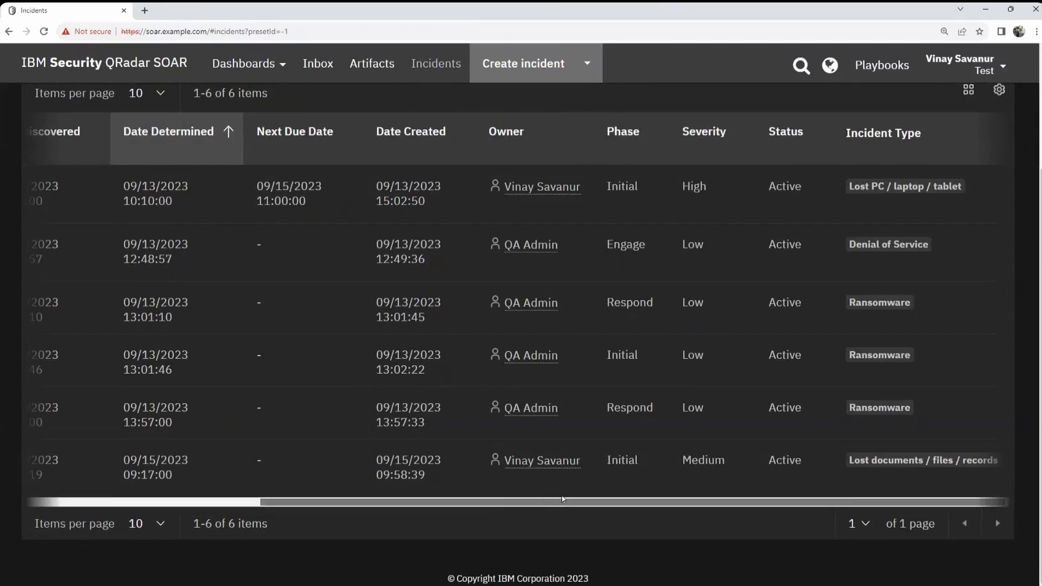
left_click_drag(865, 504, 288, 375)
scroll(187, 139, "up", 3)
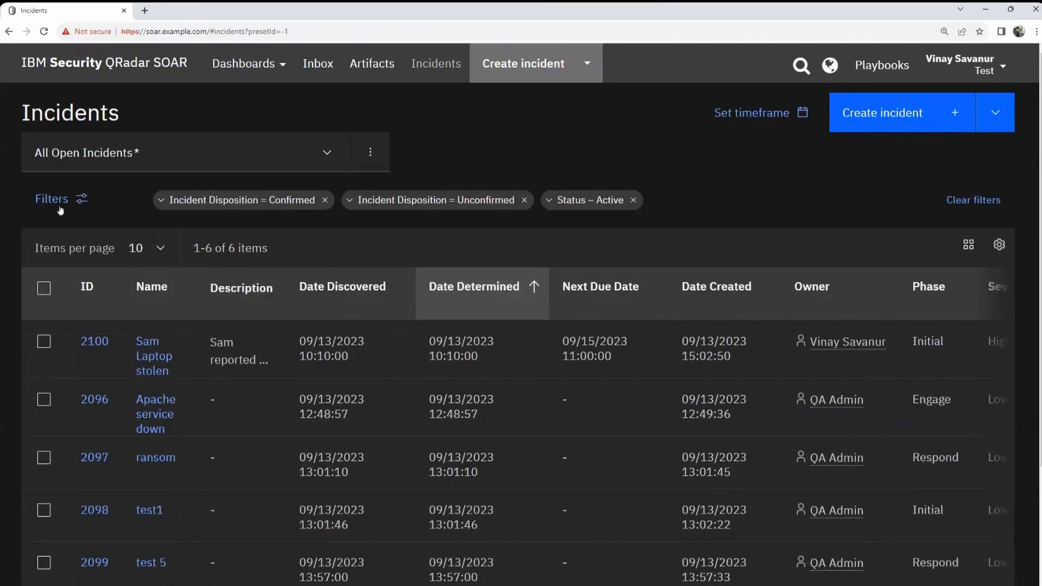
Step: Review the Workspace filter choices and the full filter editor, closing it without changes
left_click(60, 209)
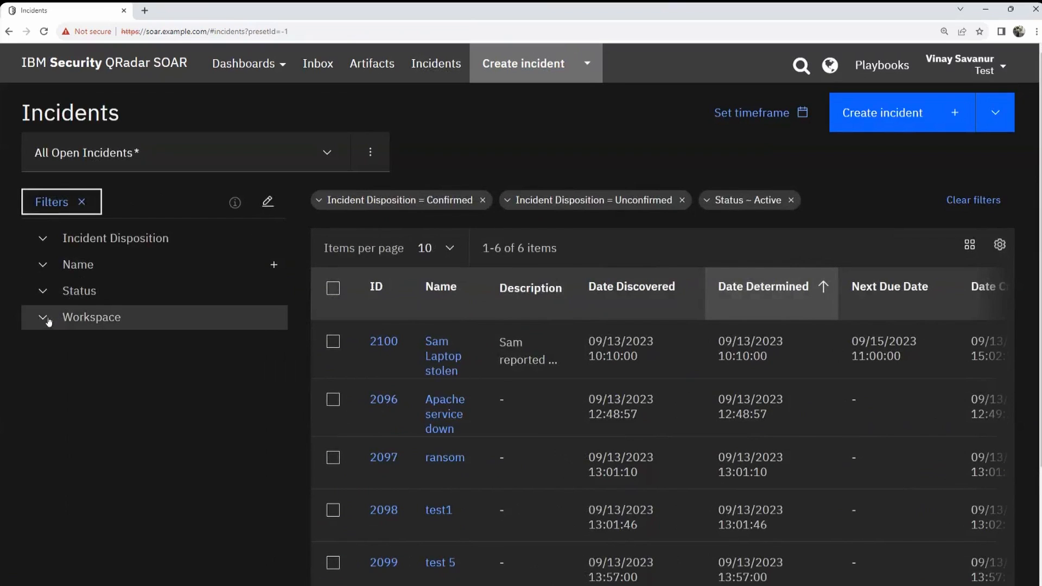
left_click(45, 321)
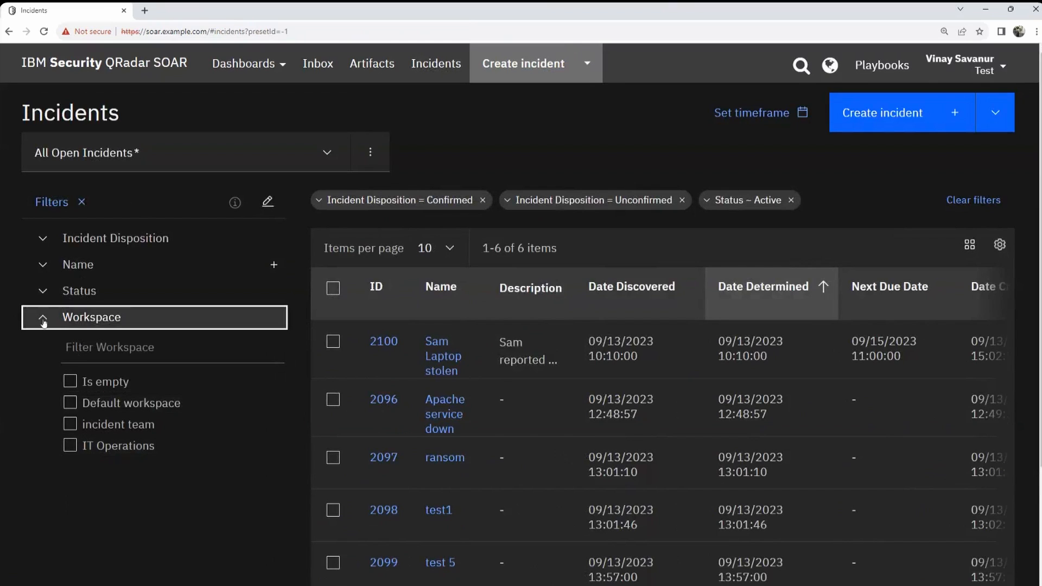
left_click(268, 202)
scroll(412, 348, "down", 5)
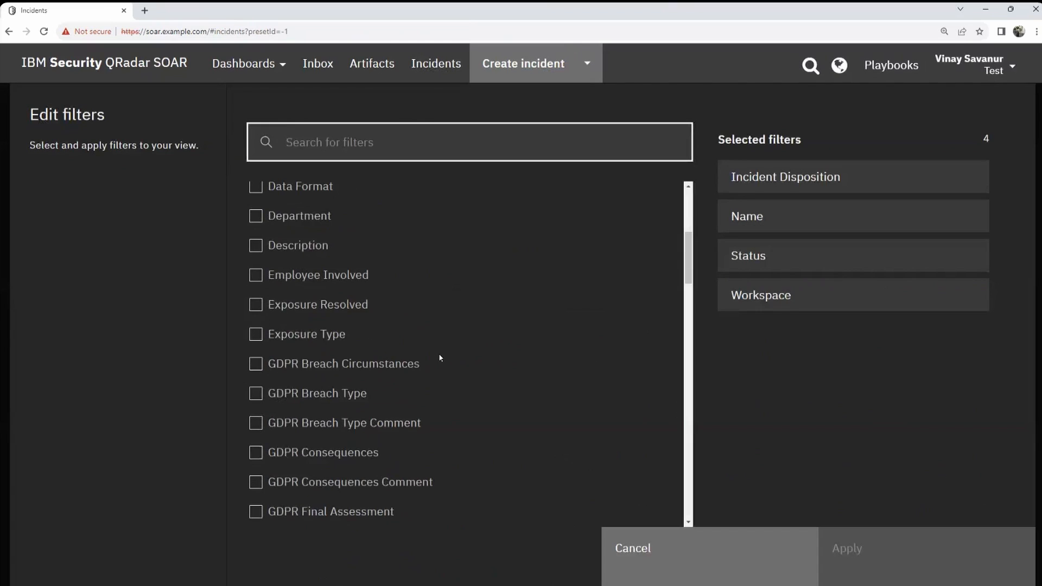
scroll(439, 350, "down", 5)
scroll(441, 349, "up", 10)
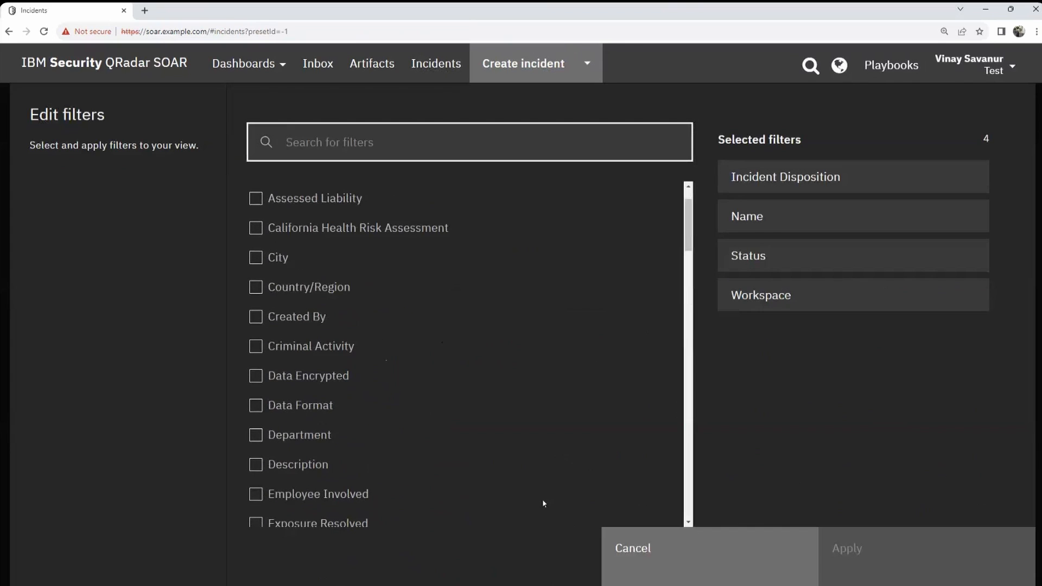
left_click(631, 554)
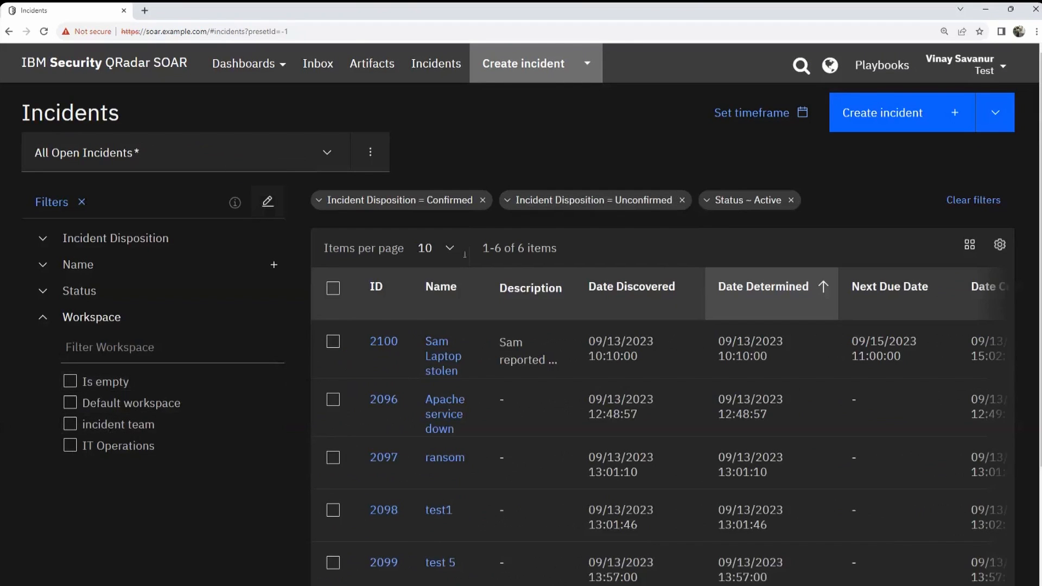
Step: Collapse the filter sidebar so the six-incident table spans the full page
left_click(82, 201)
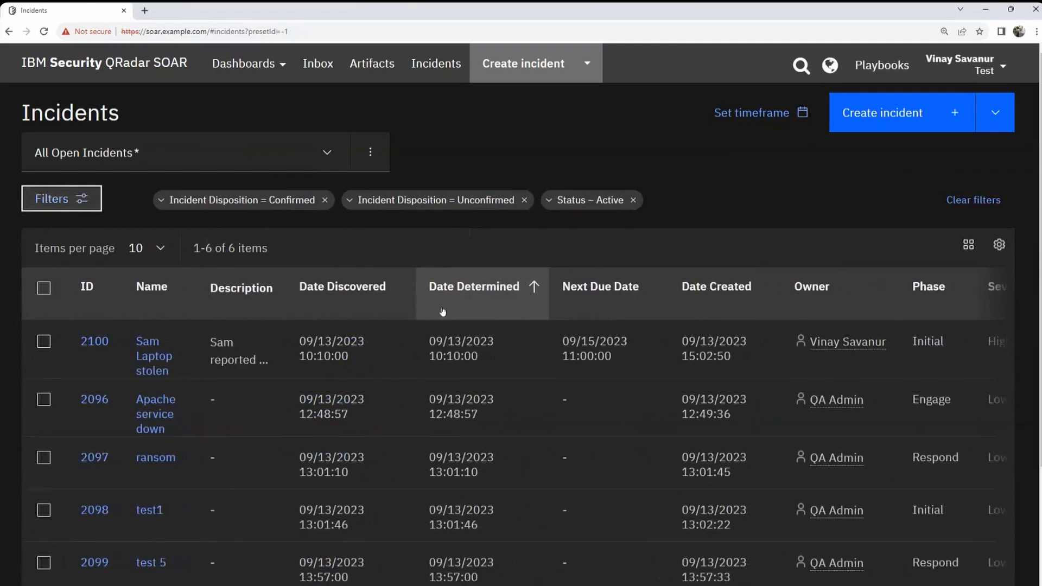
scroll(197, 403, "down", 3)
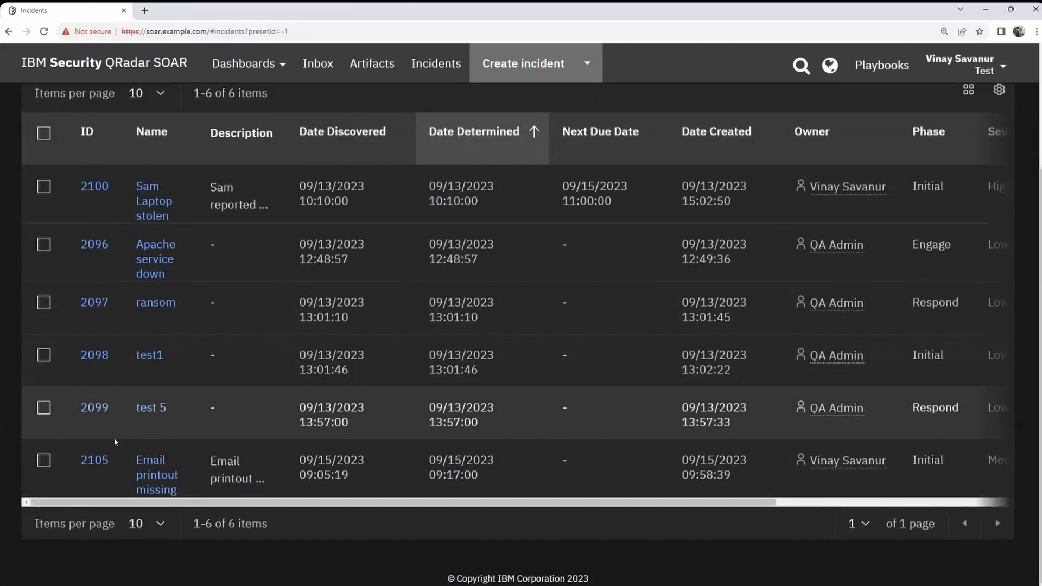
scroll(50, 323, "up", 2)
Step: Select incident 2100 and move it to the IT Operations workspace via Manage > Move
left_click(44, 295)
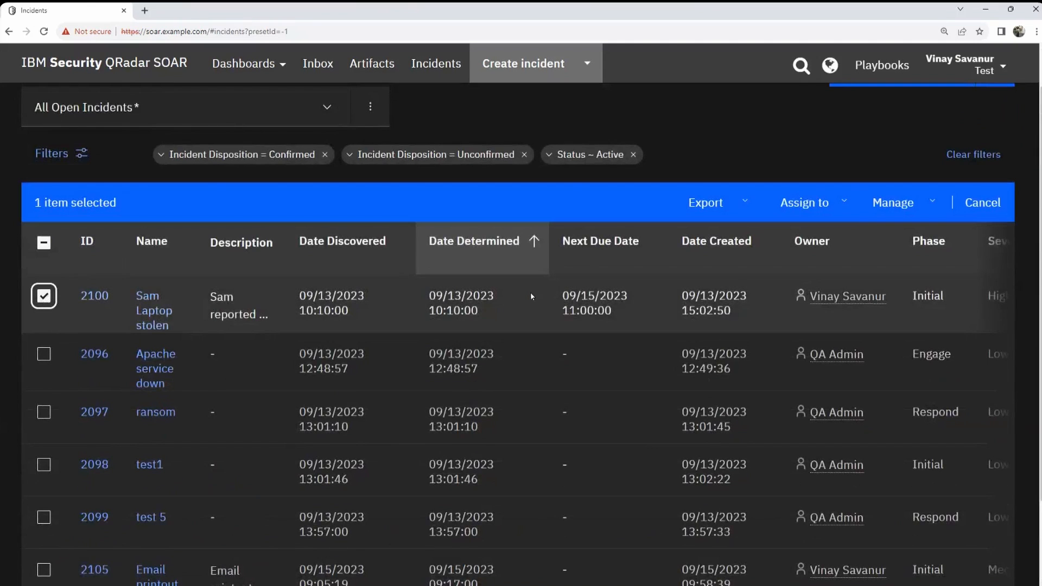
scroll(530, 292, "up", 1)
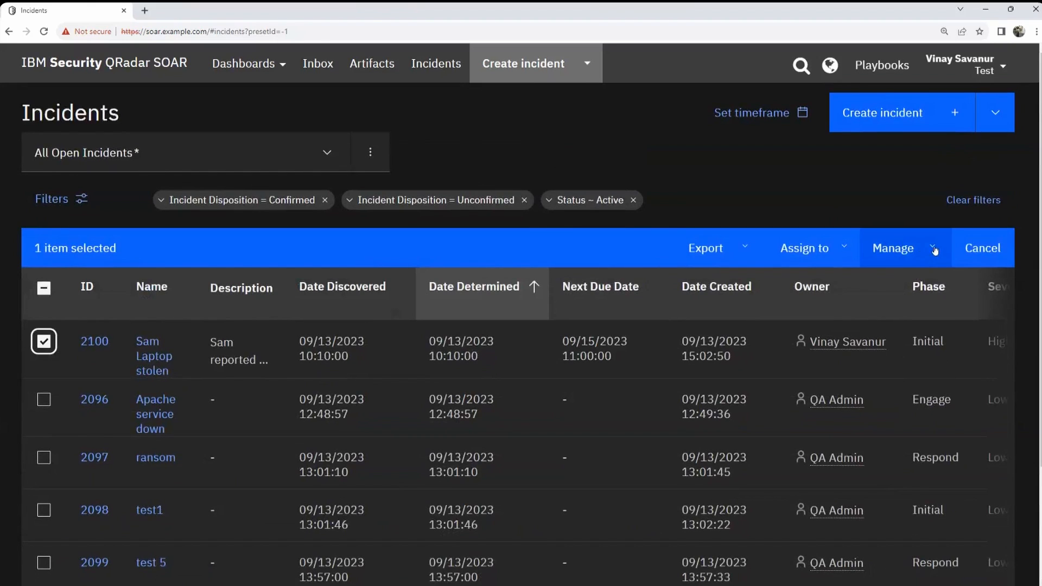
left_click(933, 249)
left_click(860, 350)
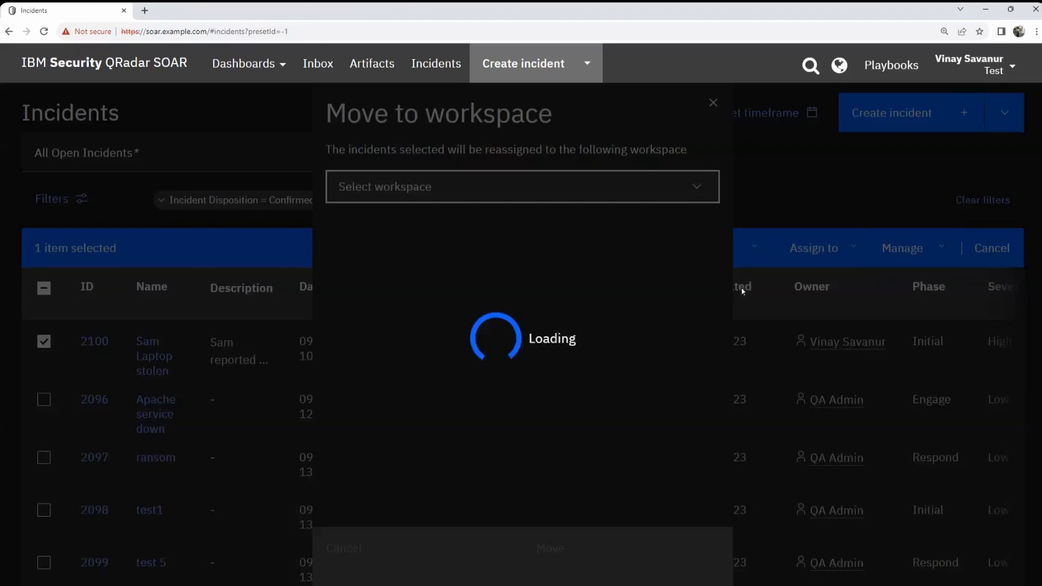
left_click(435, 187)
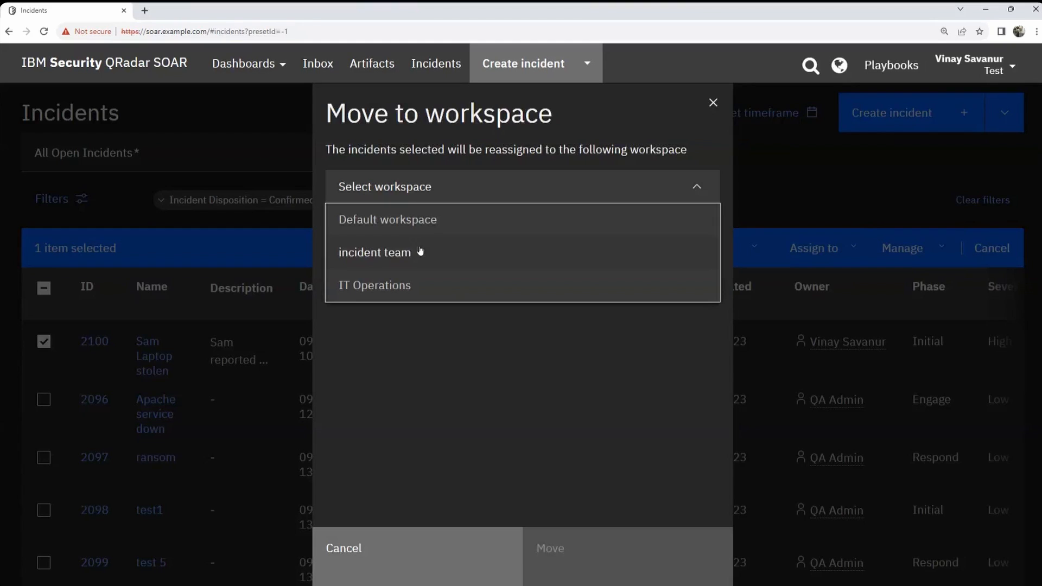
left_click(393, 286)
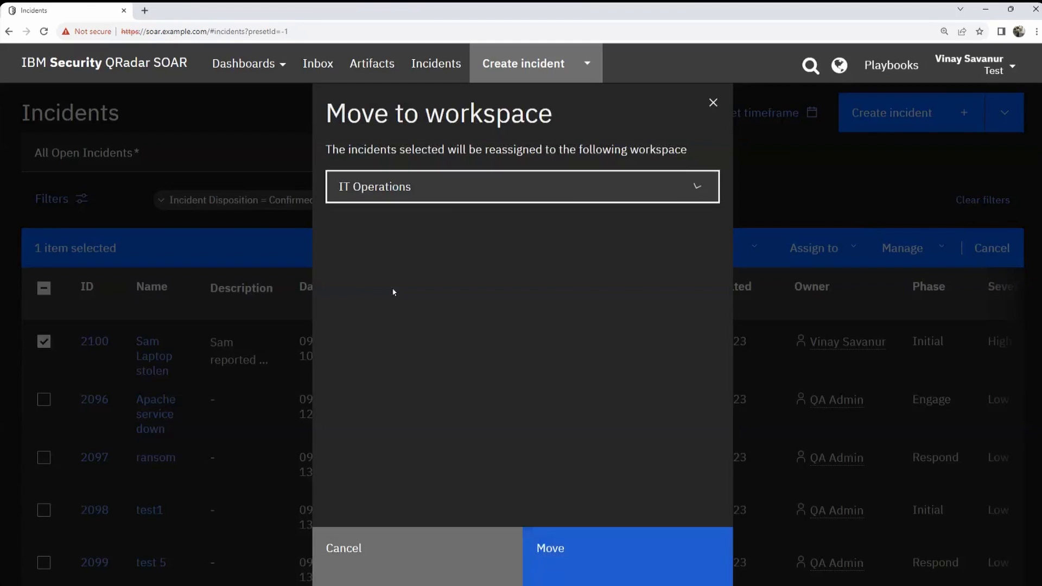
left_click(621, 546)
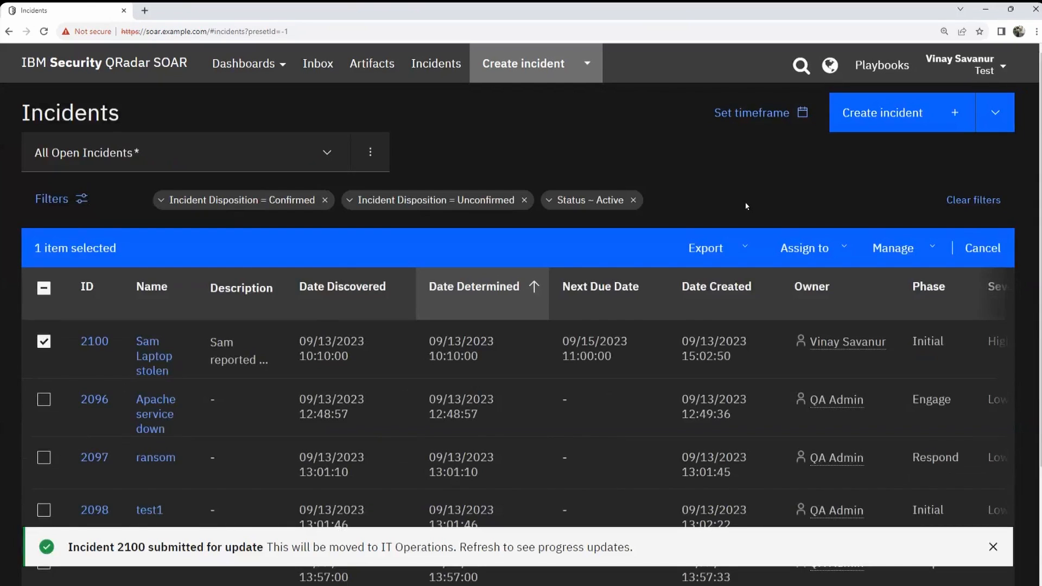
scroll(746, 208, "down", 3)
scroll(746, 208, "up", 3)
scroll(574, 288, "down", 3)
Step: Swap the selection from 2100 to 2105 and move 2105 to the incident team workspace
left_click(44, 186)
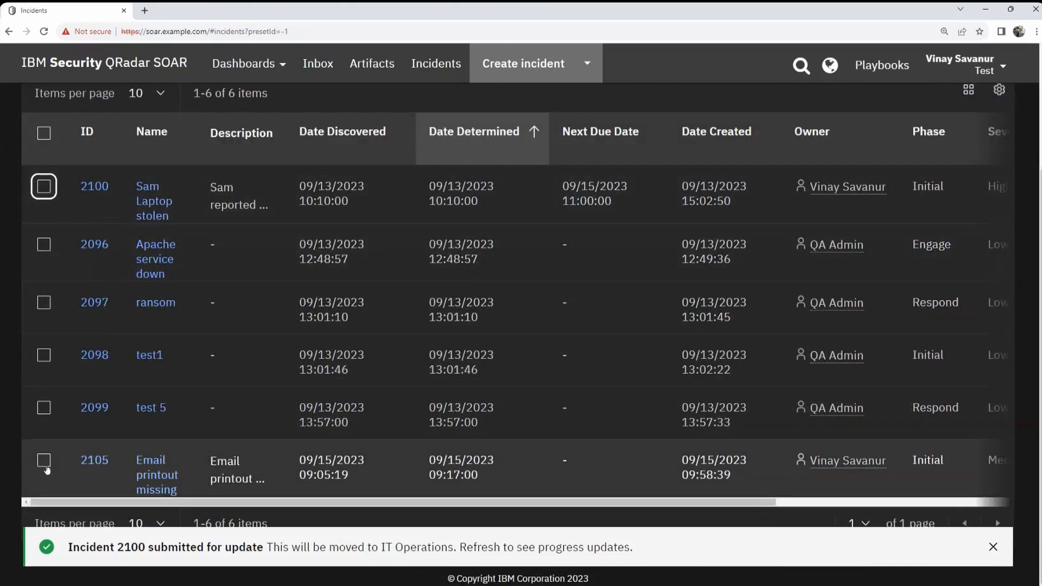
left_click(44, 461)
scroll(386, 359, "up", 3)
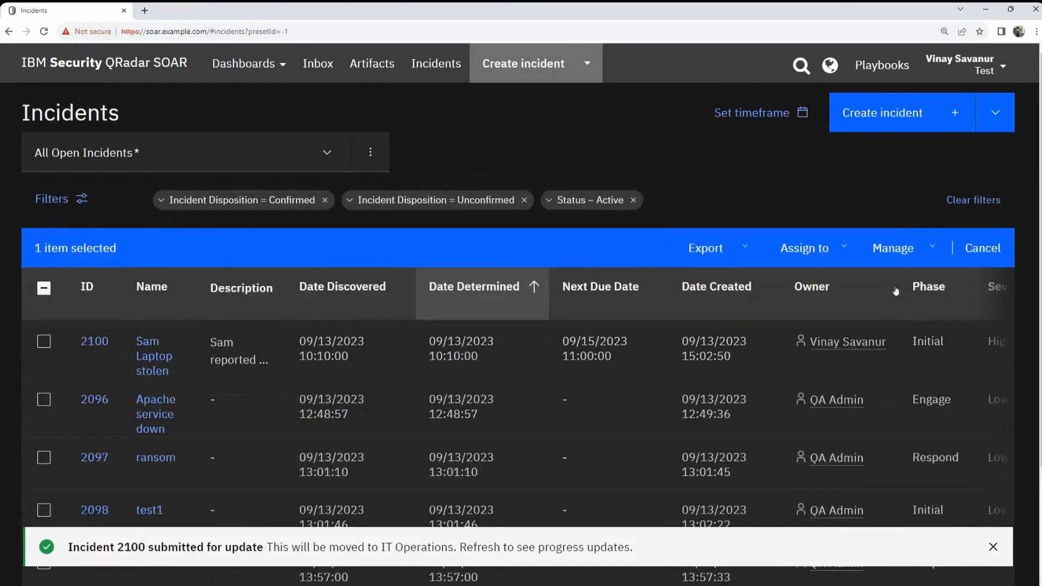
left_click(921, 266)
left_click(855, 349)
left_click(550, 191)
left_click(423, 255)
left_click(626, 545)
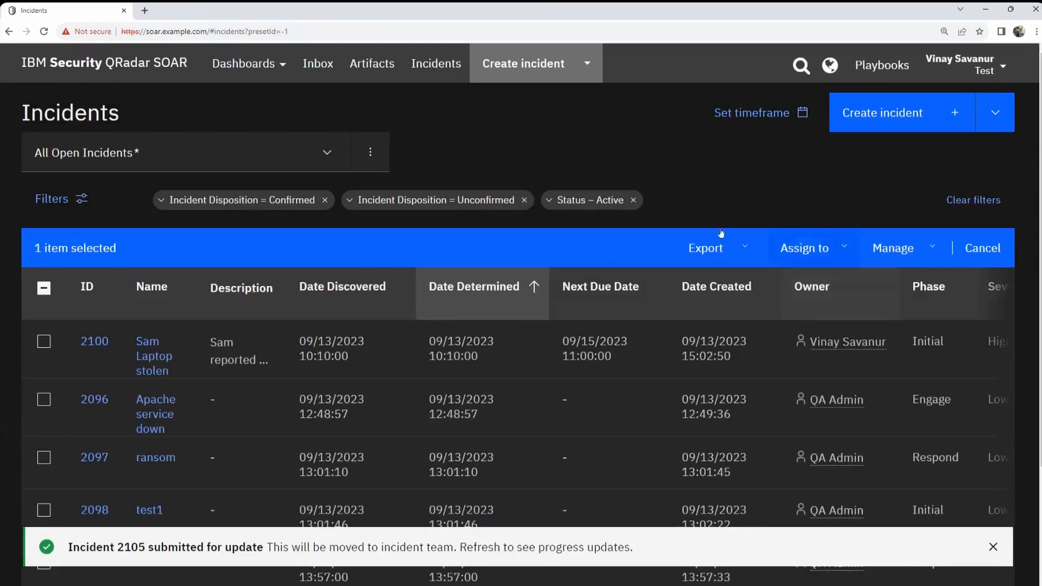
scroll(612, 163, "down", 3)
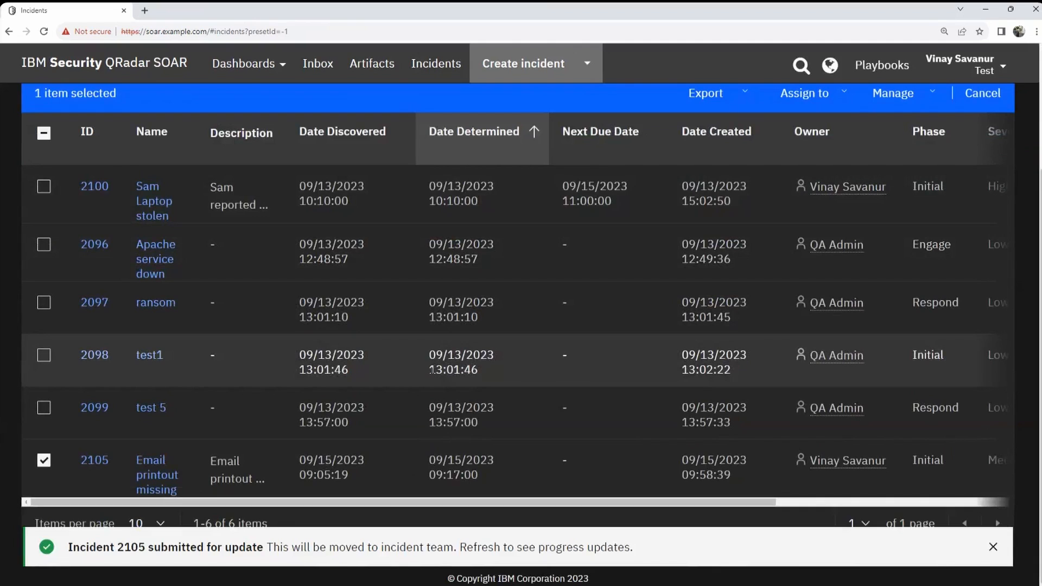
scroll(431, 368, "up", 3)
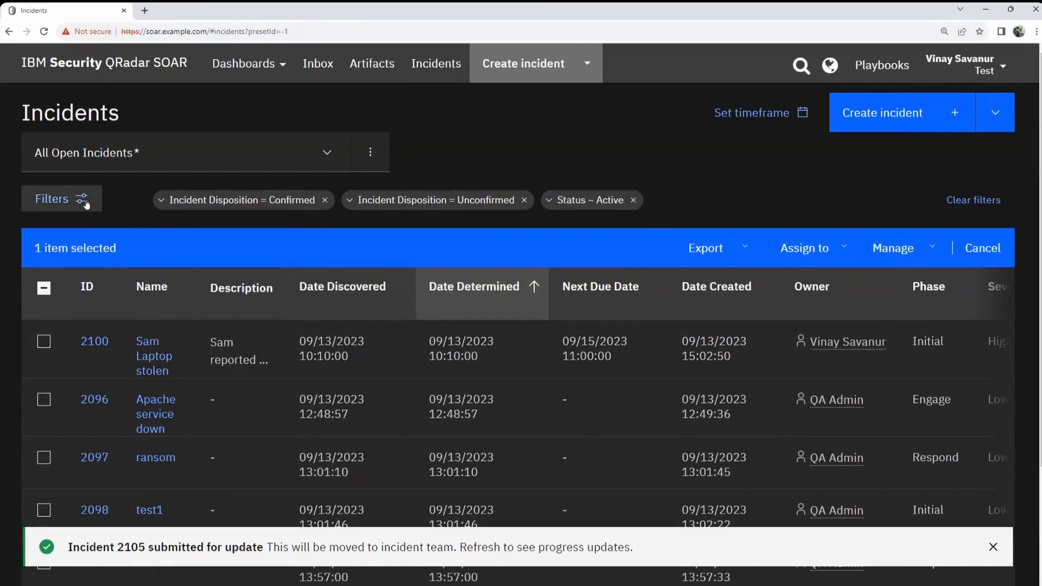
Step: Filter incidents by Workspace to incident team and IT Operations, then hide the filter panel
left_click(84, 200)
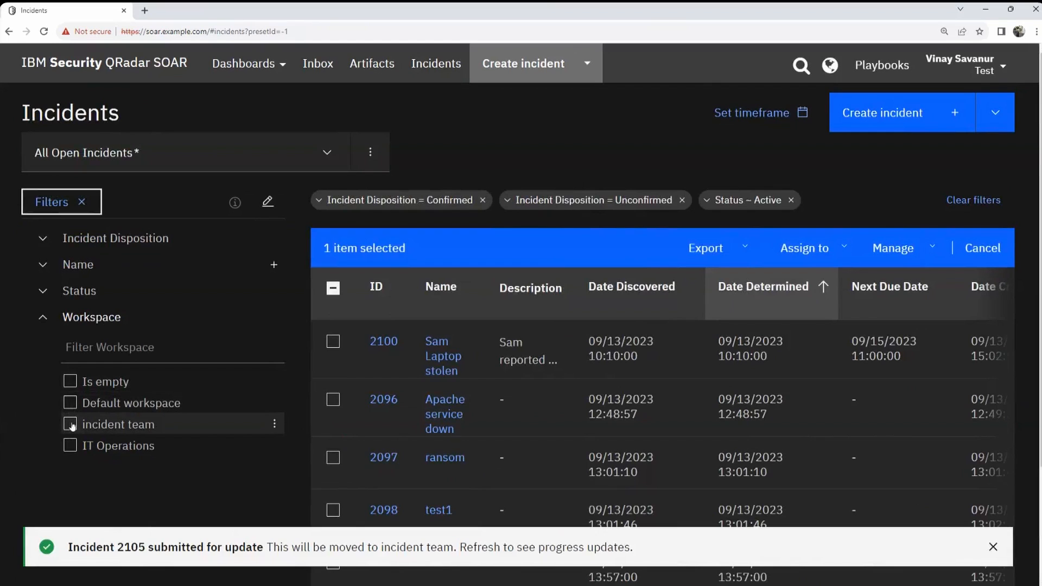
left_click(70, 424)
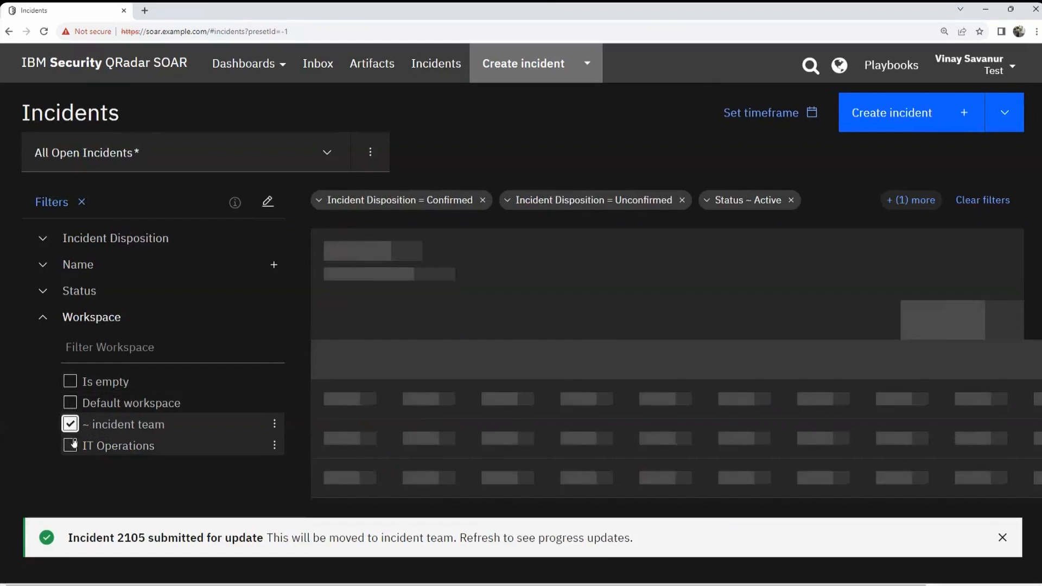
left_click(70, 446)
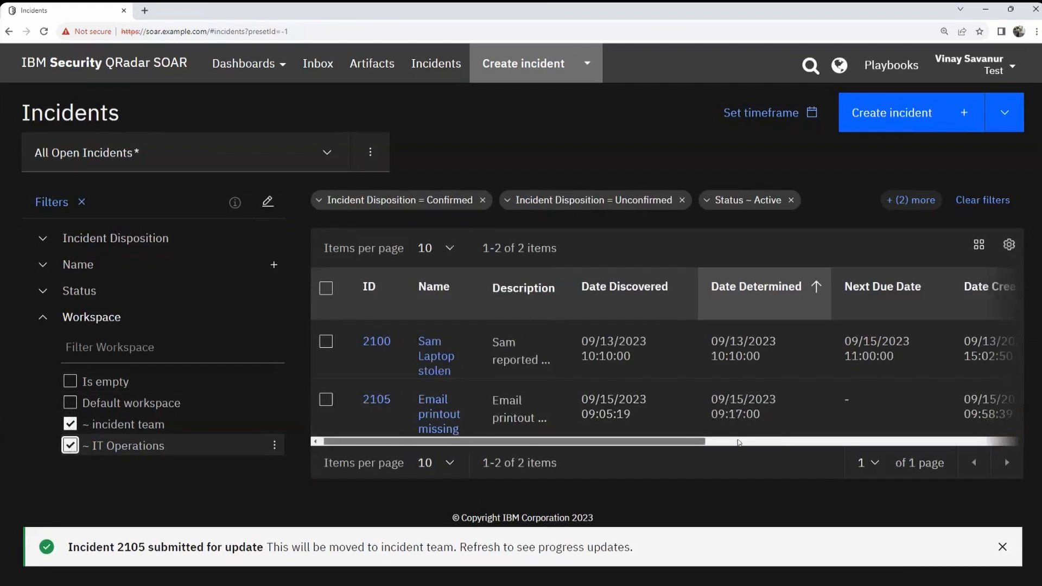
left_click_drag(623, 444, 773, 444)
left_click(81, 202)
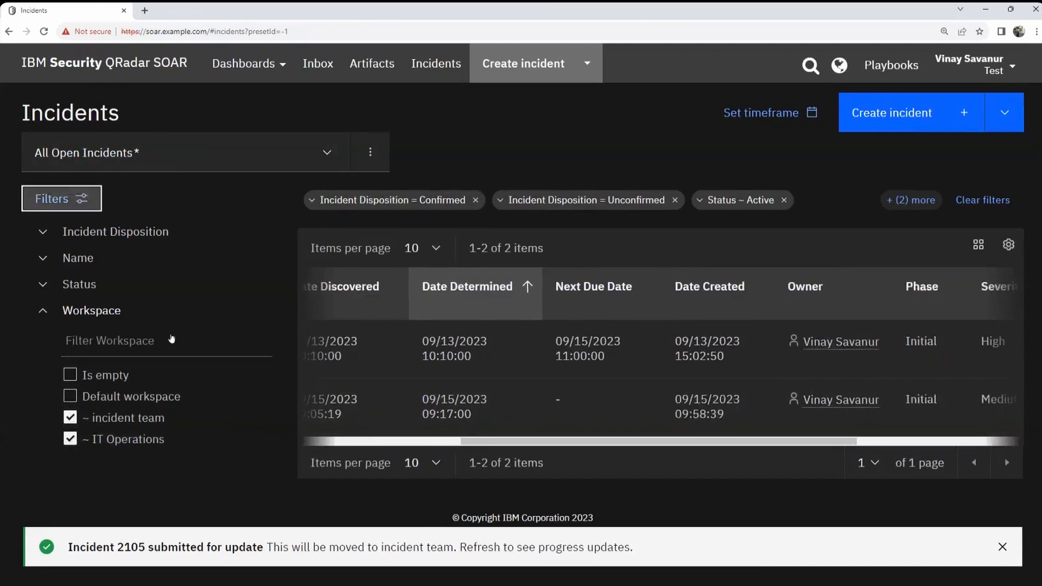
left_click_drag(767, 442, 835, 440)
left_click_drag(674, 441, 450, 441)
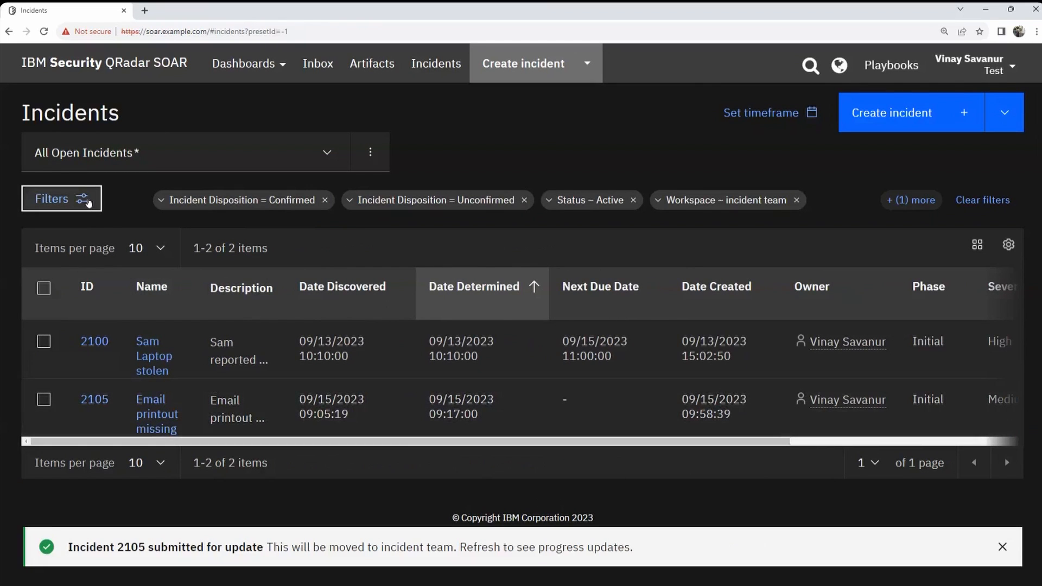
left_click_drag(780, 442, 1004, 443)
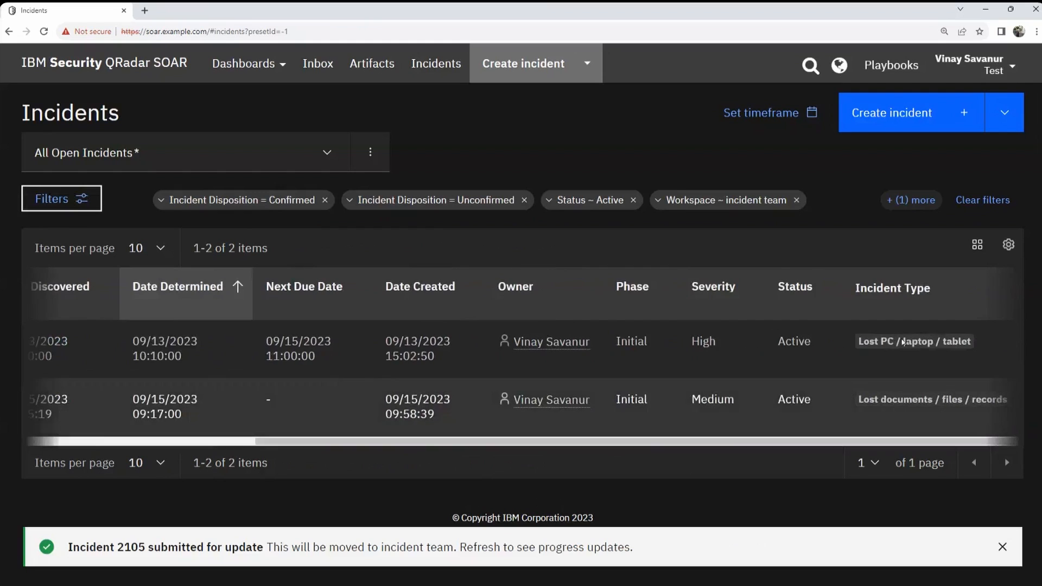
Step: Add the Criminal Activity column in Customize columns and apply it
left_click(1008, 246)
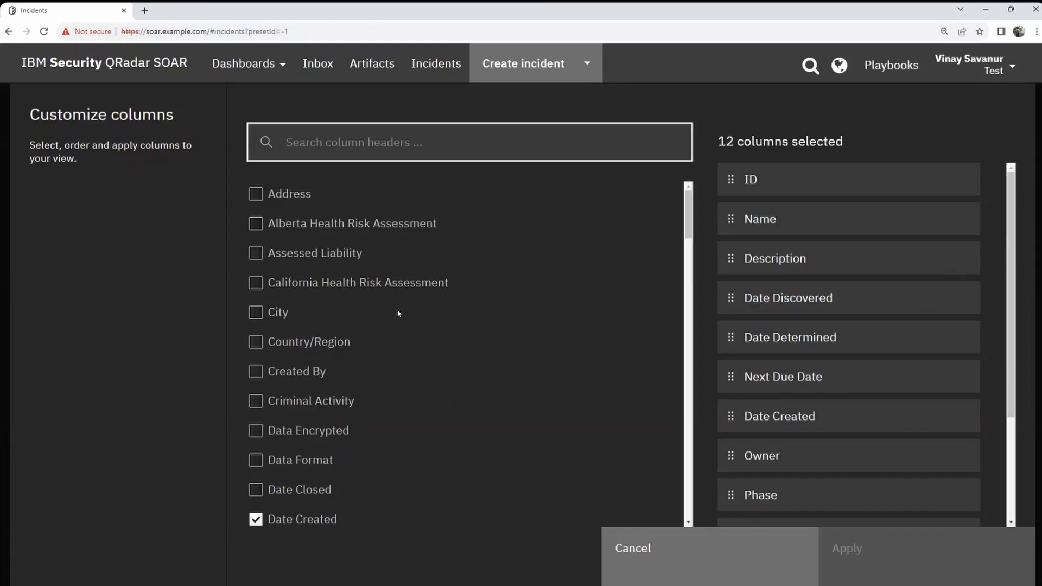
scroll(408, 315, "down", 4)
scroll(386, 316, "up", 3)
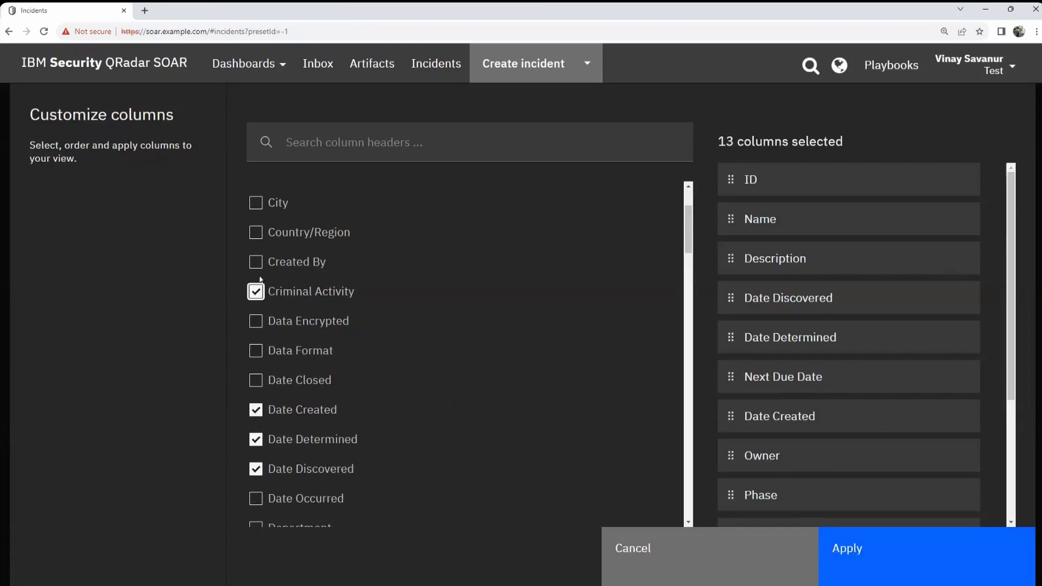
left_click(903, 565)
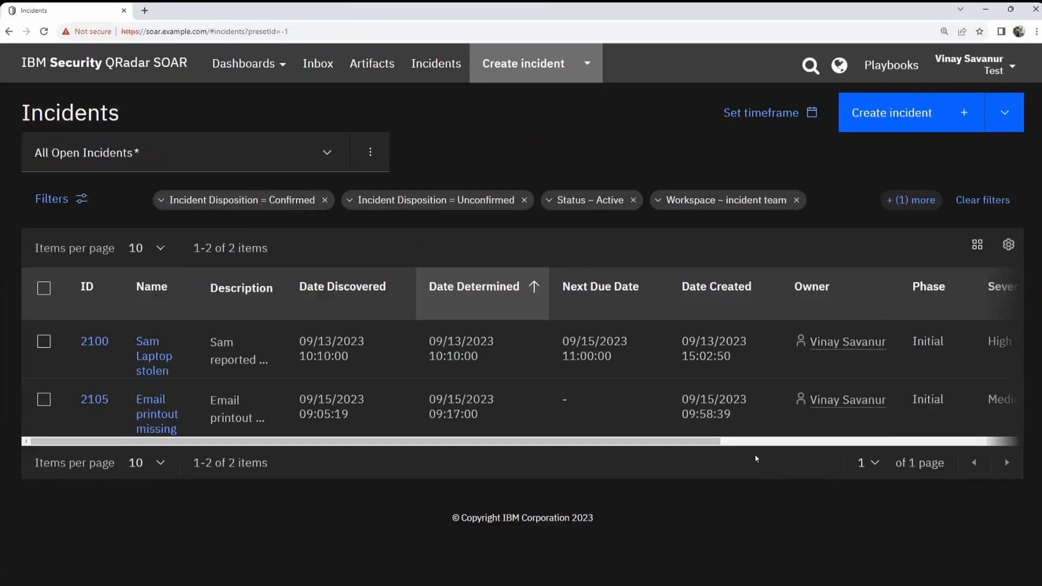
left_click_drag(697, 444, 991, 427)
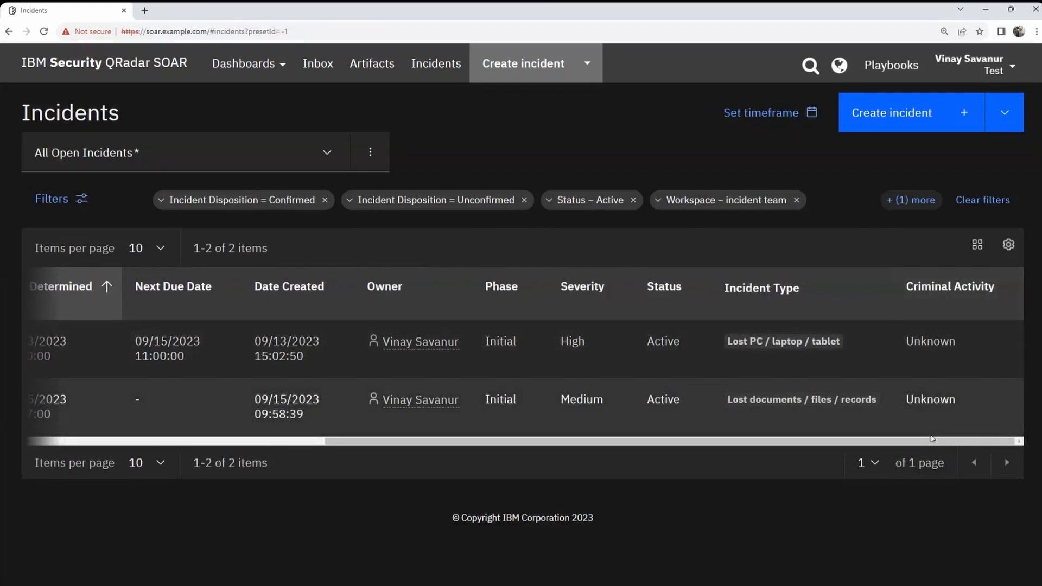
left_click_drag(755, 443, 448, 444)
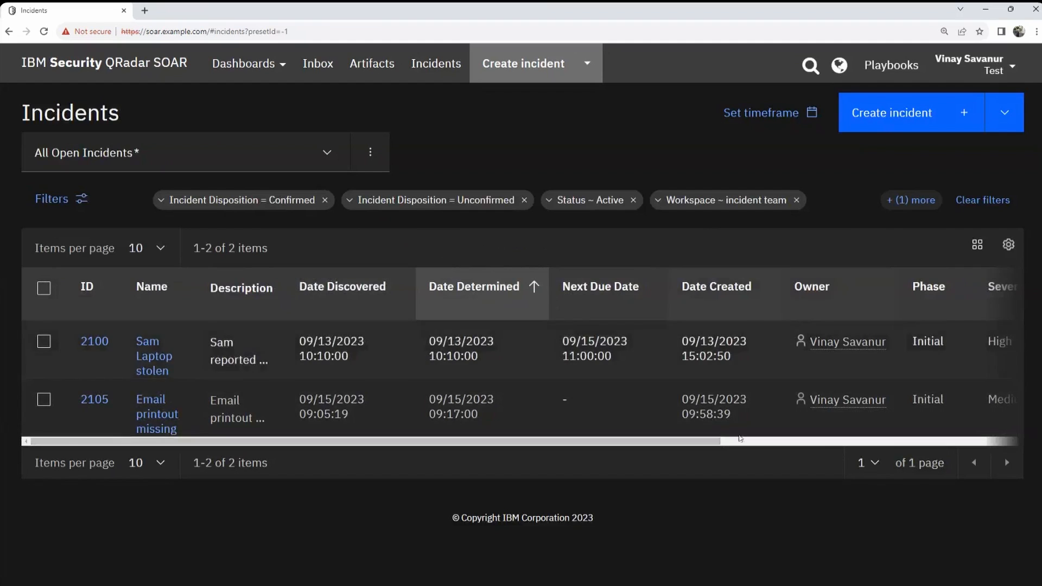
left_click_drag(715, 445, 673, 358)
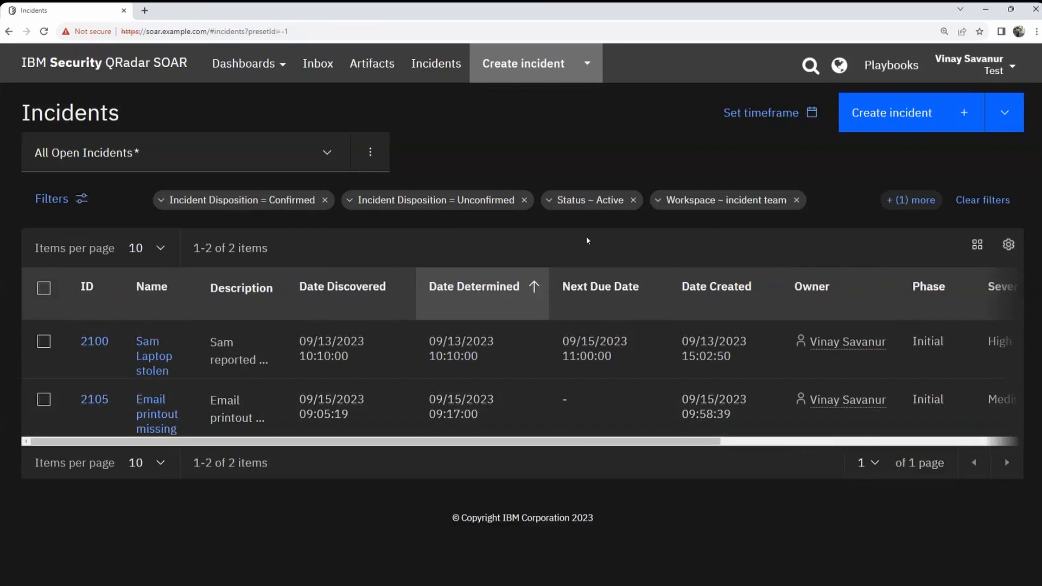